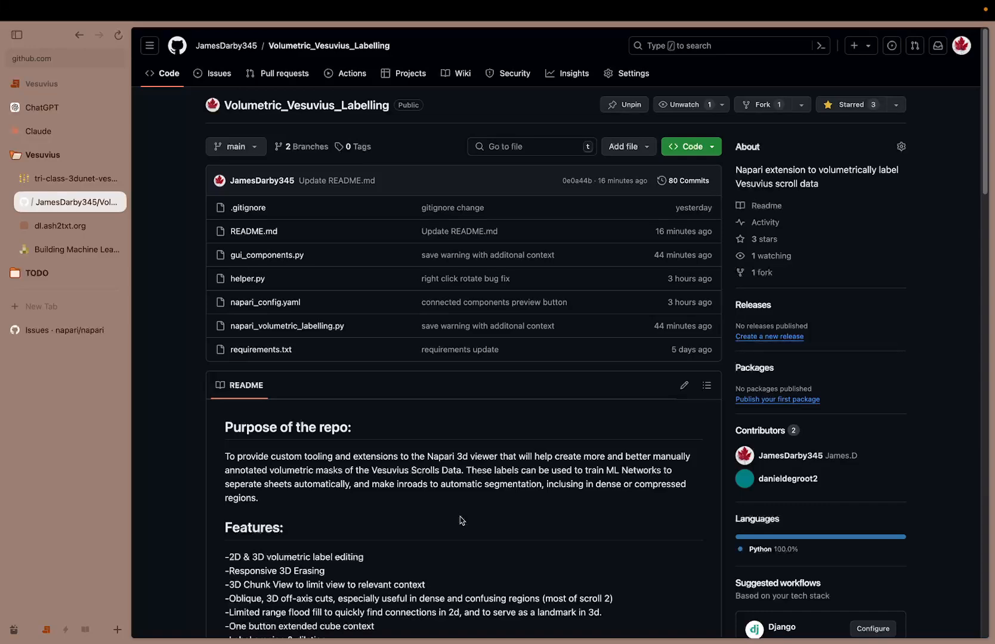
Read the repository README's feature list and the conda install and setup instructions
scroll(428, 508, down, 5)
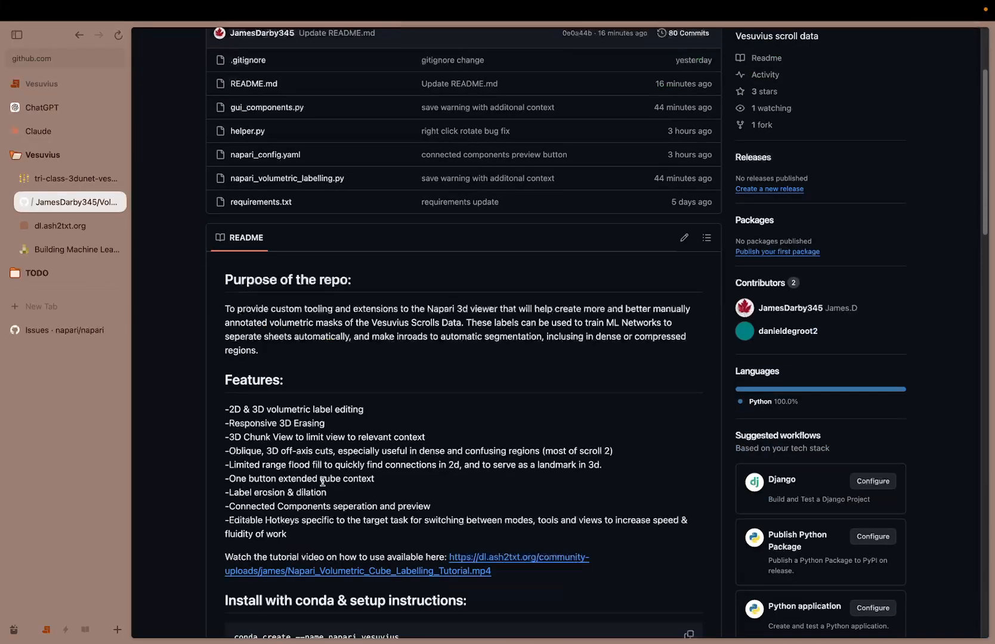
scroll(295, 418, down, 5)
scroll(285, 382, up, 10)
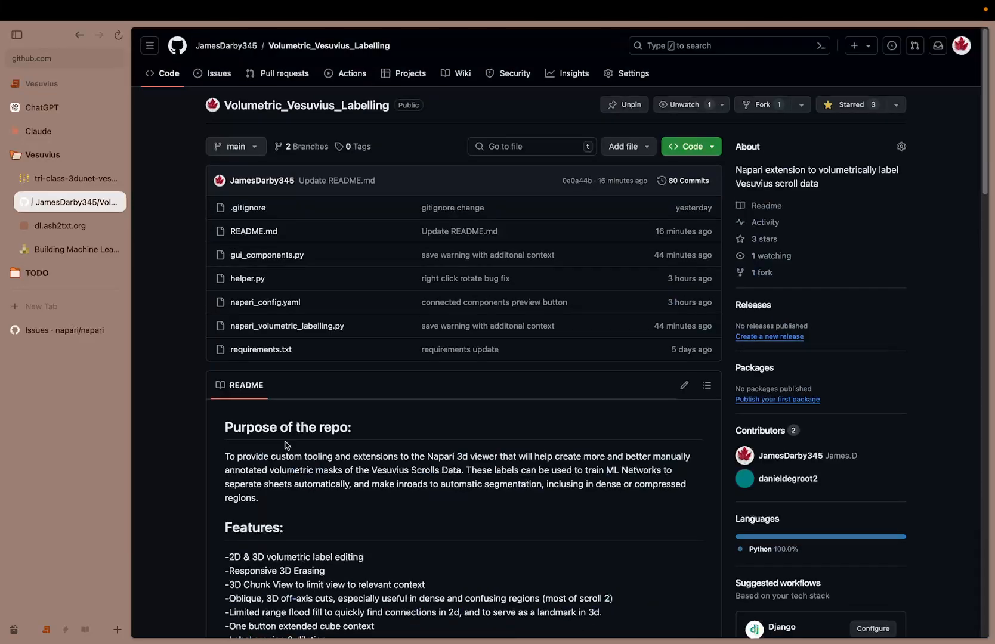
scroll(289, 449, down, 12)
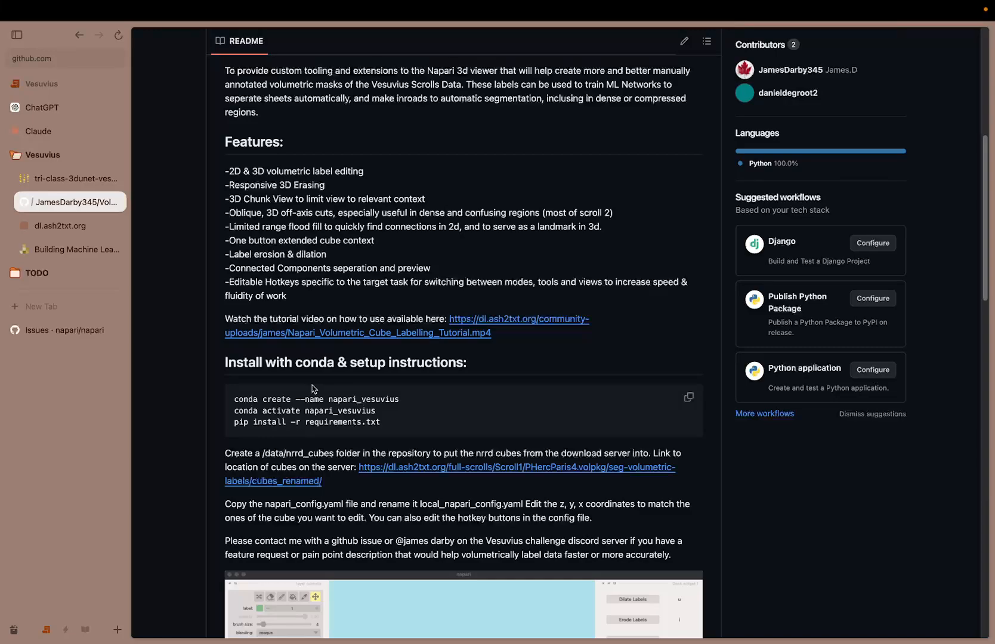
scroll(312, 389, up, 12)
scroll(305, 442, down, 12)
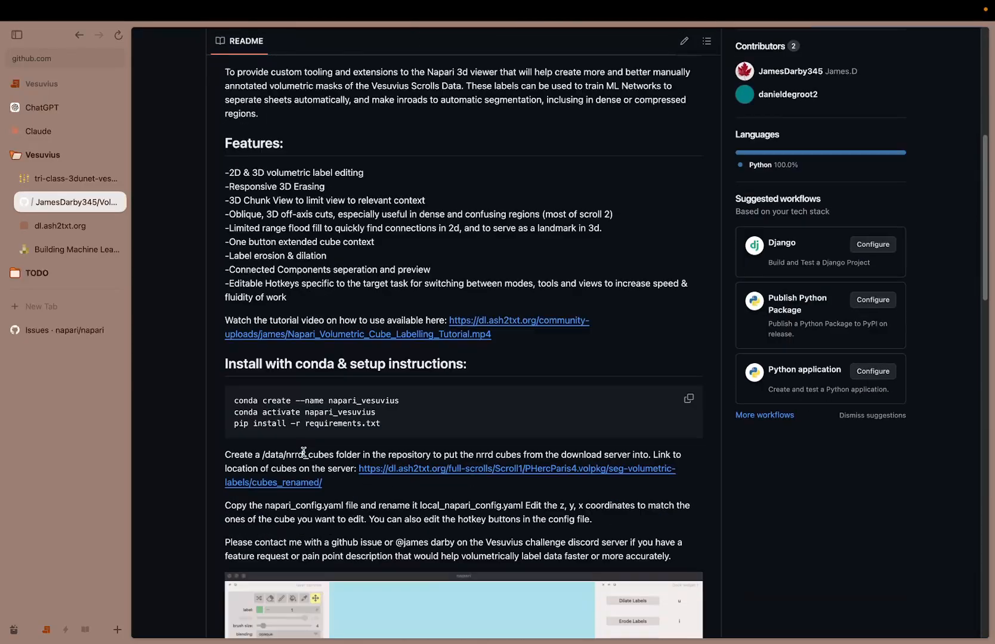
scroll(303, 453, down, 1)
drag(232, 377, 419, 381)
click(420, 384)
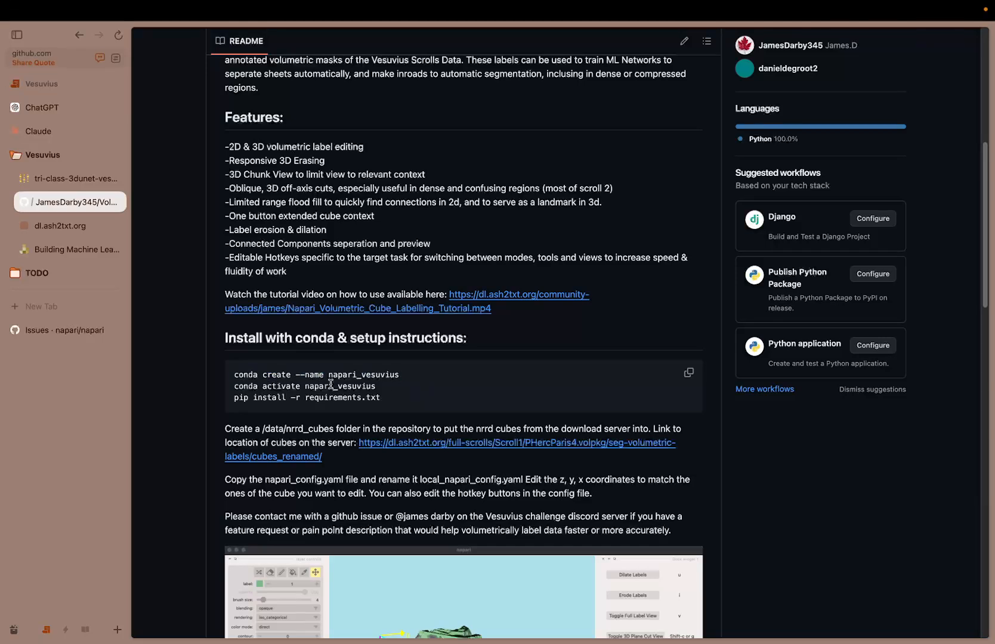
drag(263, 376, 429, 404)
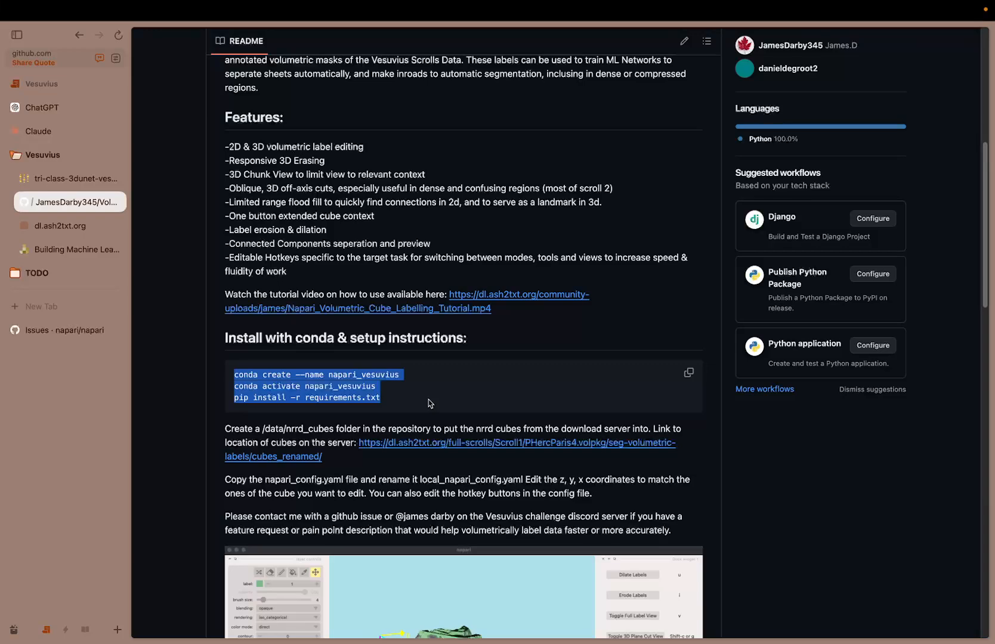
click(429, 405)
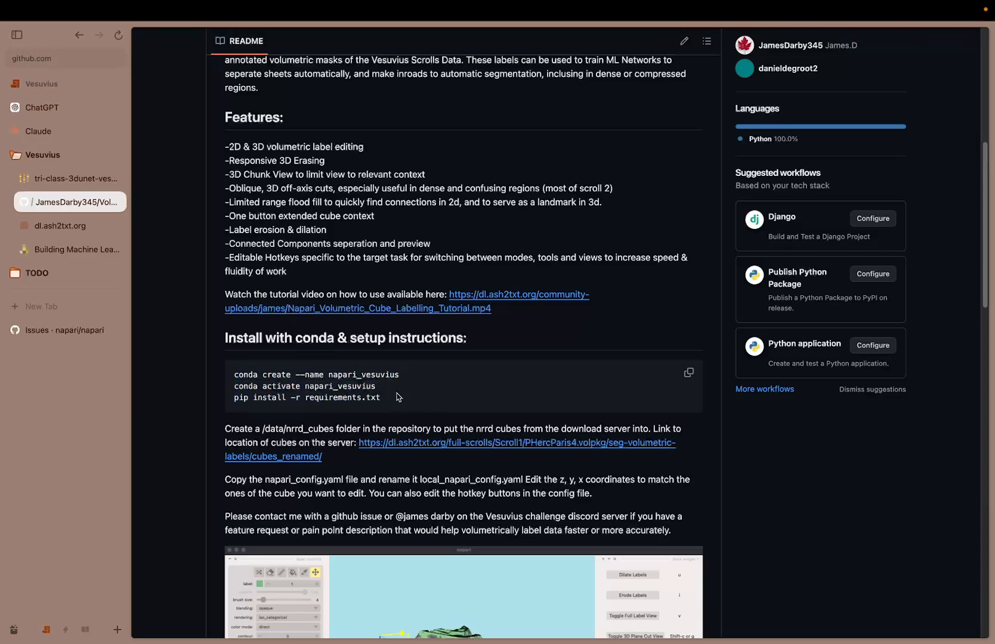
Browse the data/nrrd_cubes folder in the project explorer to inspect the cube subfolders and their mask and volume files
key(ctrl+Left)
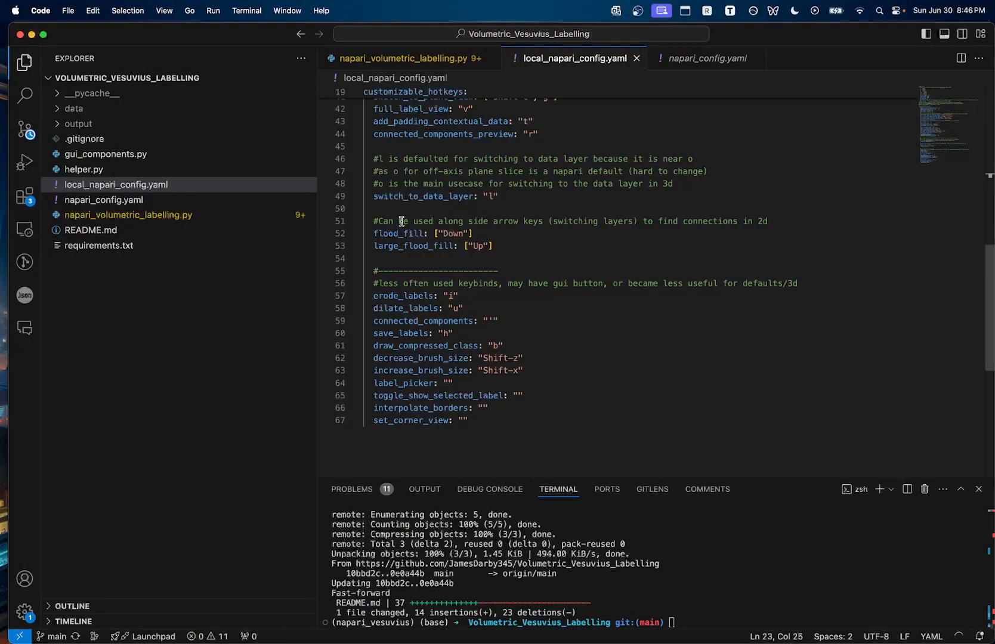
click(60, 109)
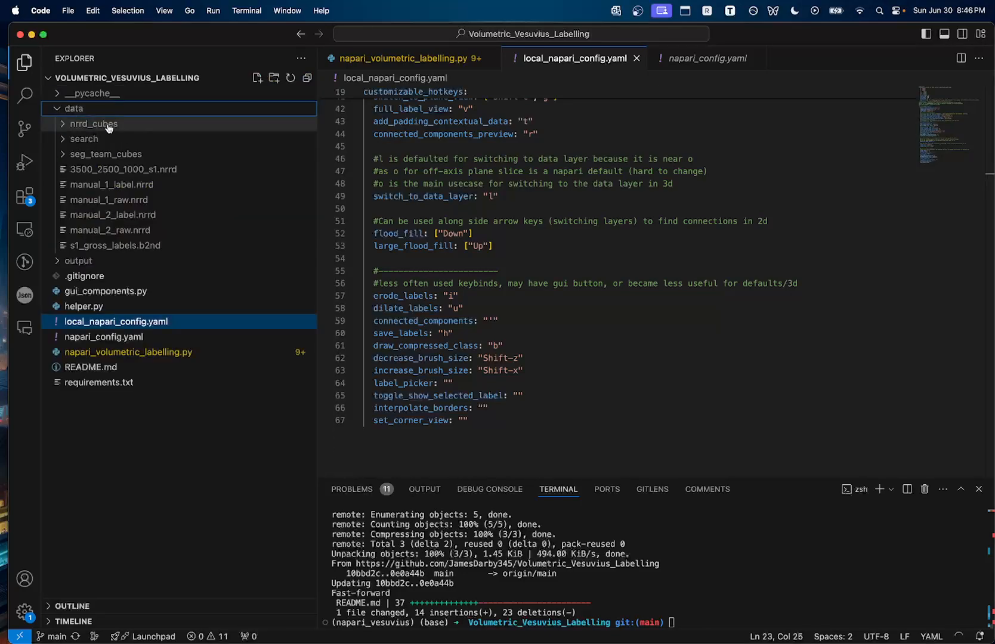
click(107, 127)
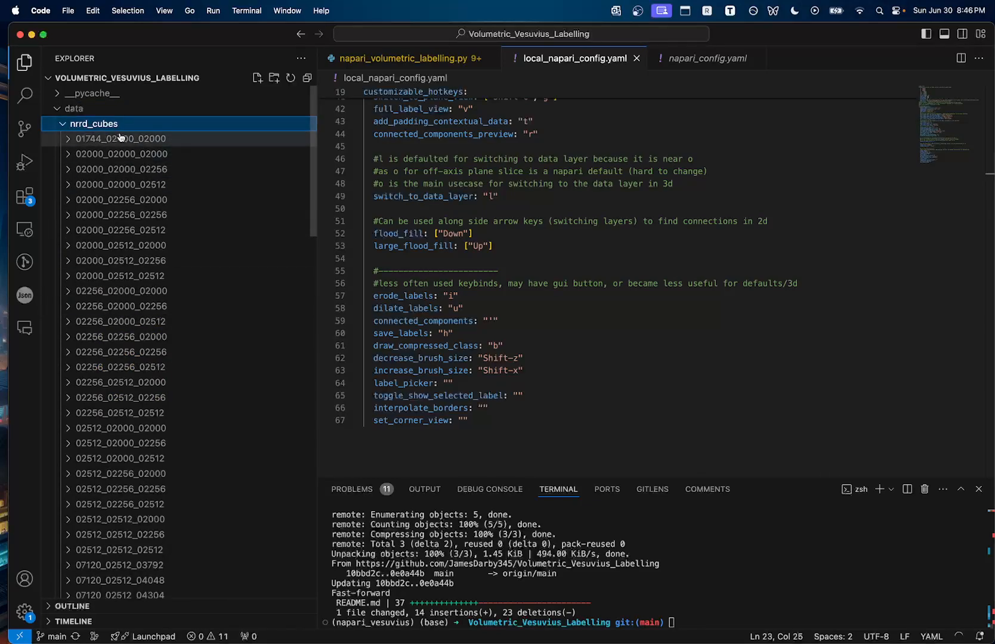
click(120, 139)
click(119, 139)
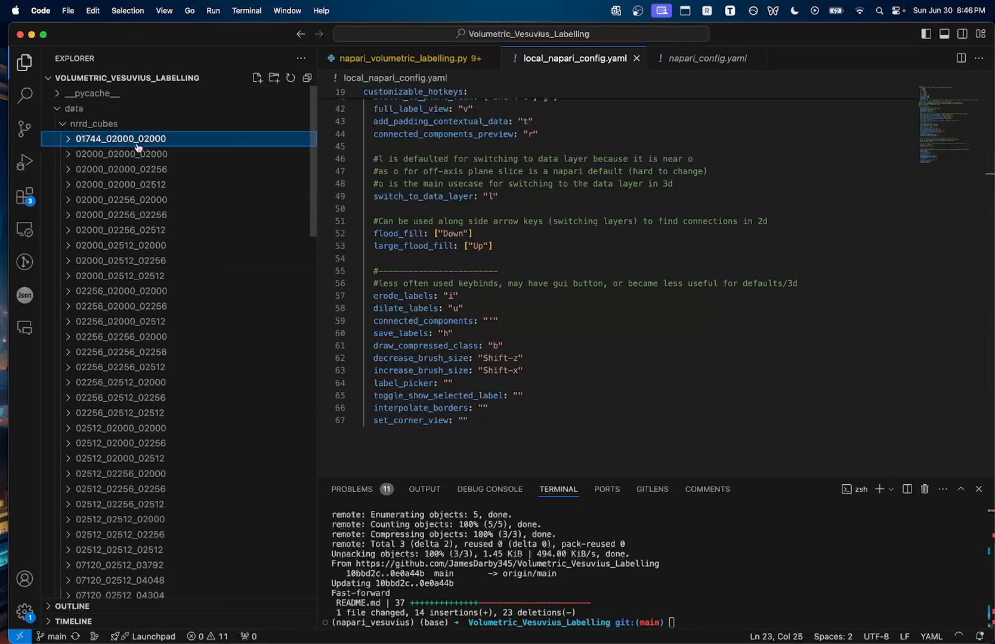
click(150, 306)
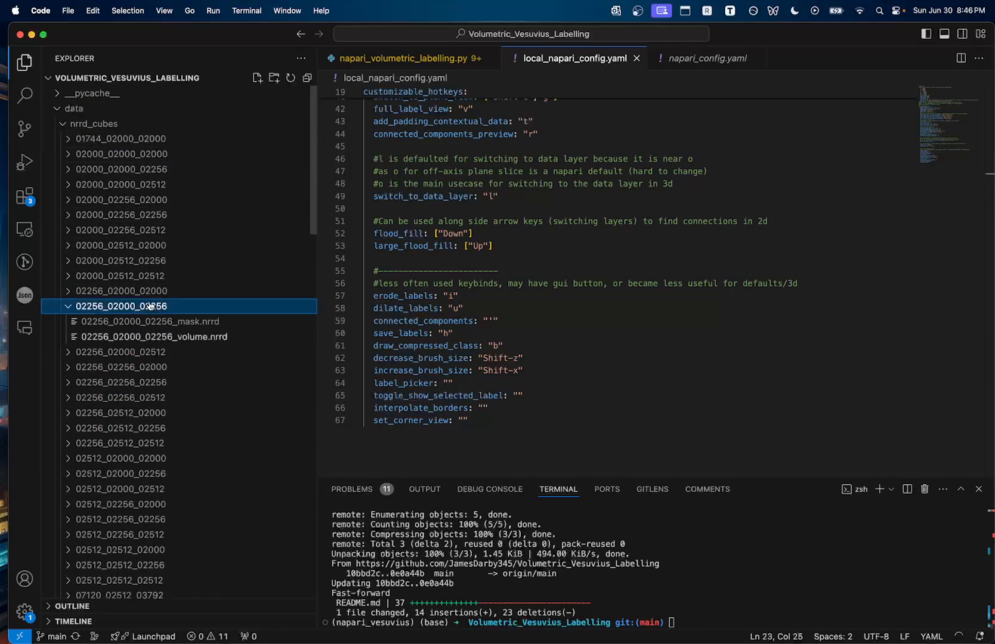
click(132, 154)
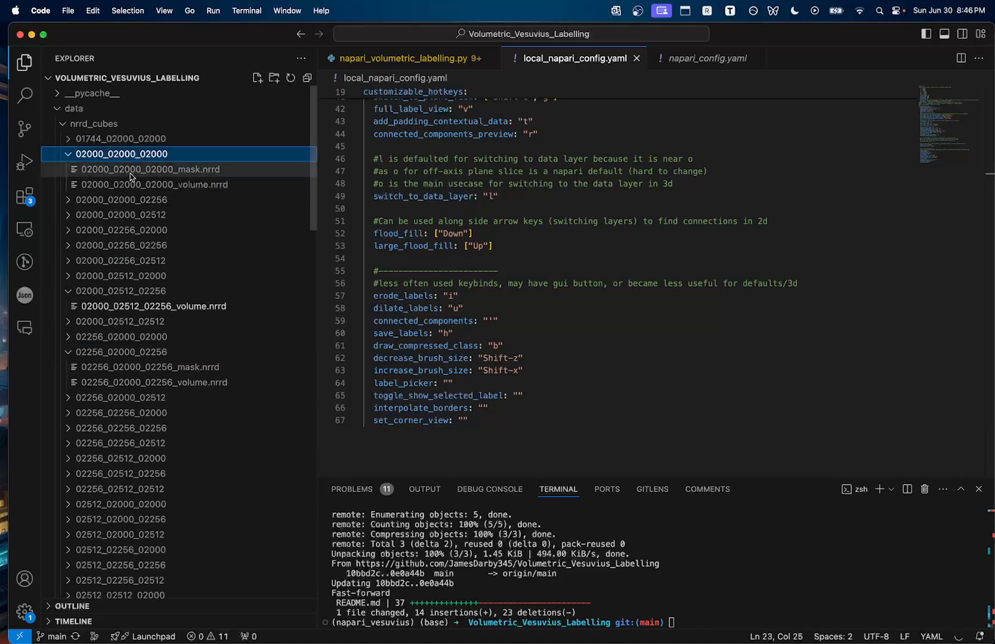
click(72, 355)
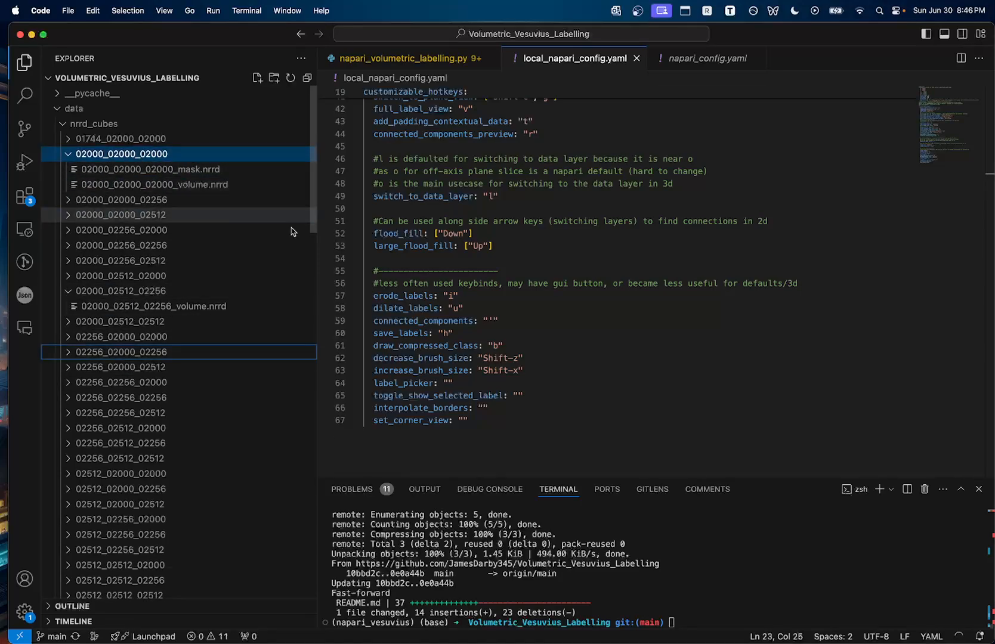
Open the cube download server link from the README and browse into the 02000_02000_02000 folder
key(ctrl+Right)
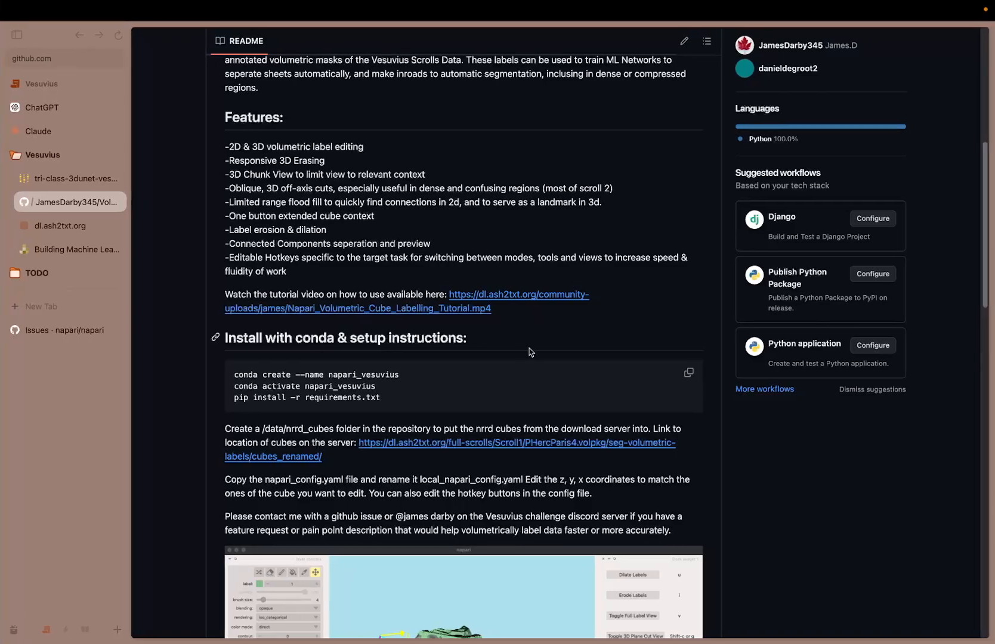
click(441, 446)
scroll(403, 295, down, 10)
scroll(397, 316, up, 10)
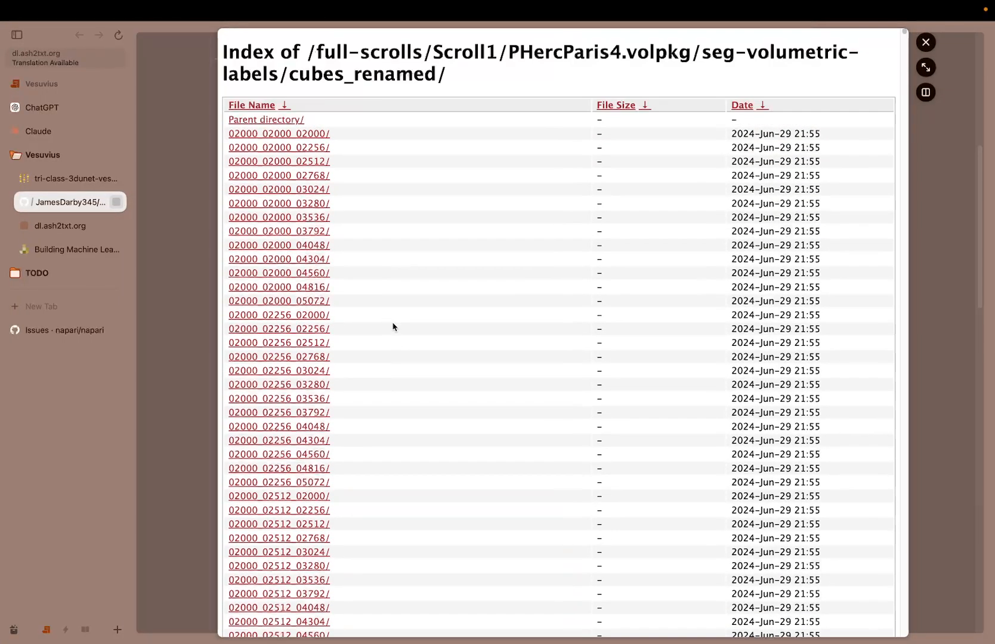
click(305, 135)
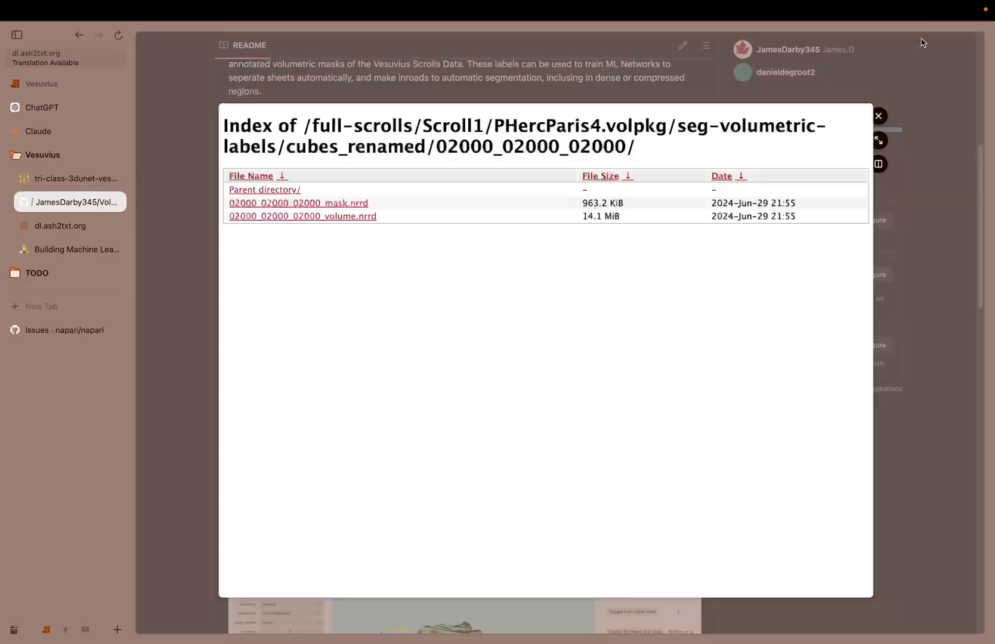
click(926, 42)
Duplicate napari_config.yaml into the project root folder
key(ctrl+Left)
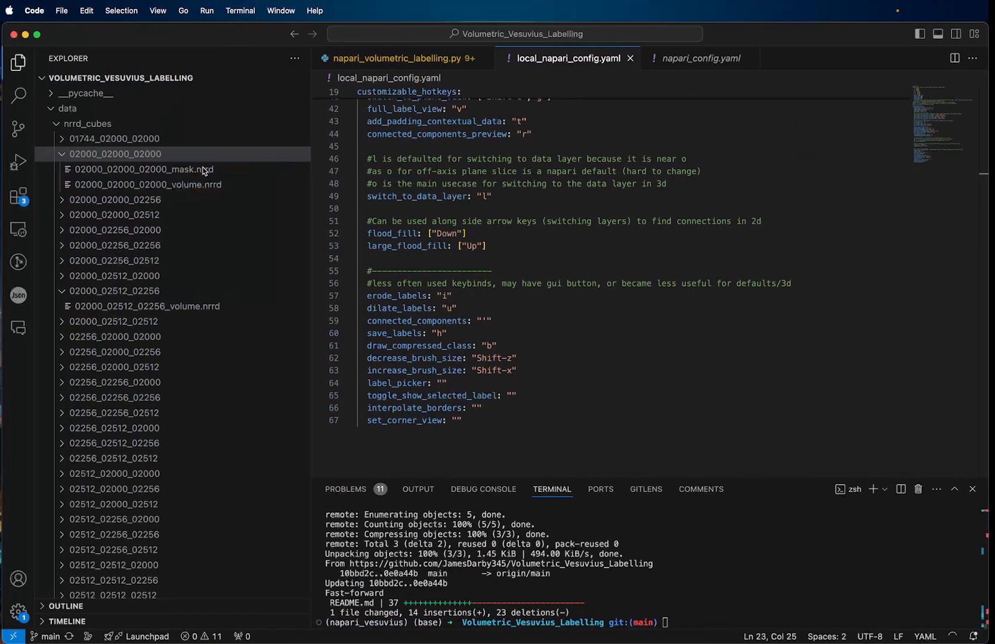
click(66, 126)
click(68, 110)
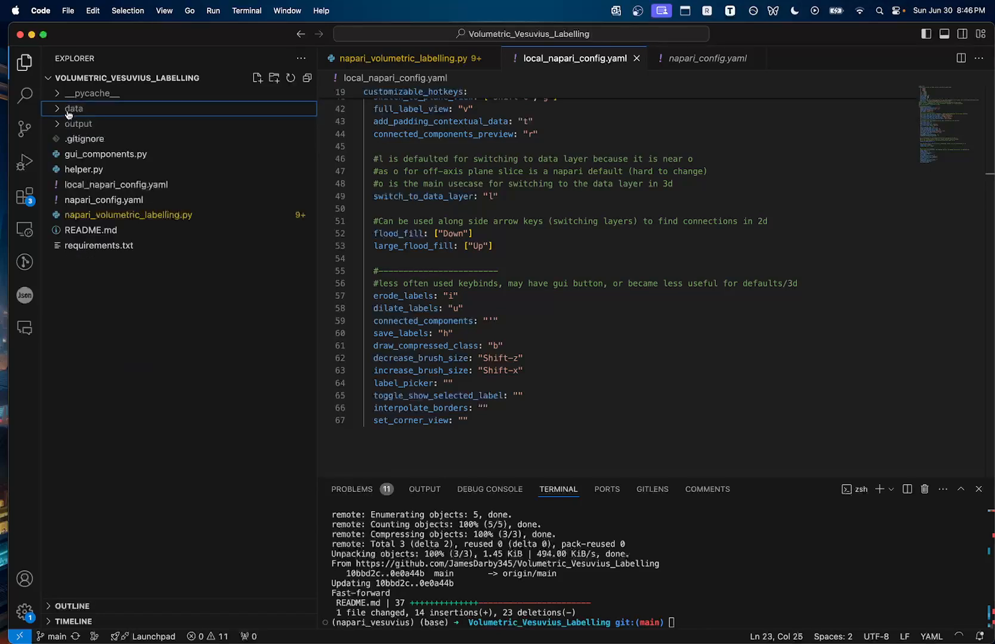
click(72, 111)
click(83, 112)
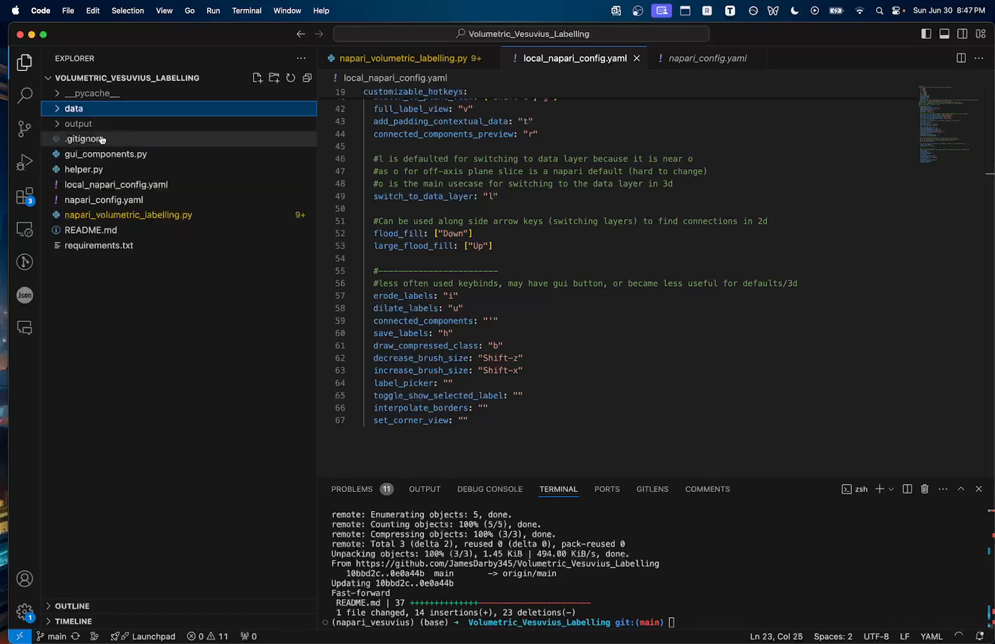
right_click(85, 207)
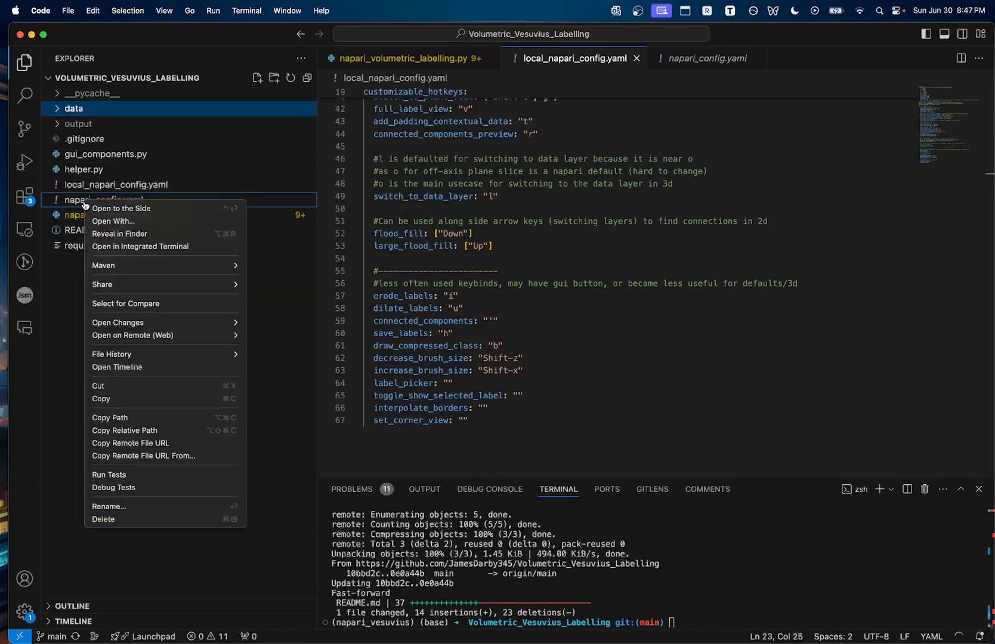
click(92, 399)
right_click(100, 342)
click(90, 279)
right_click(93, 281)
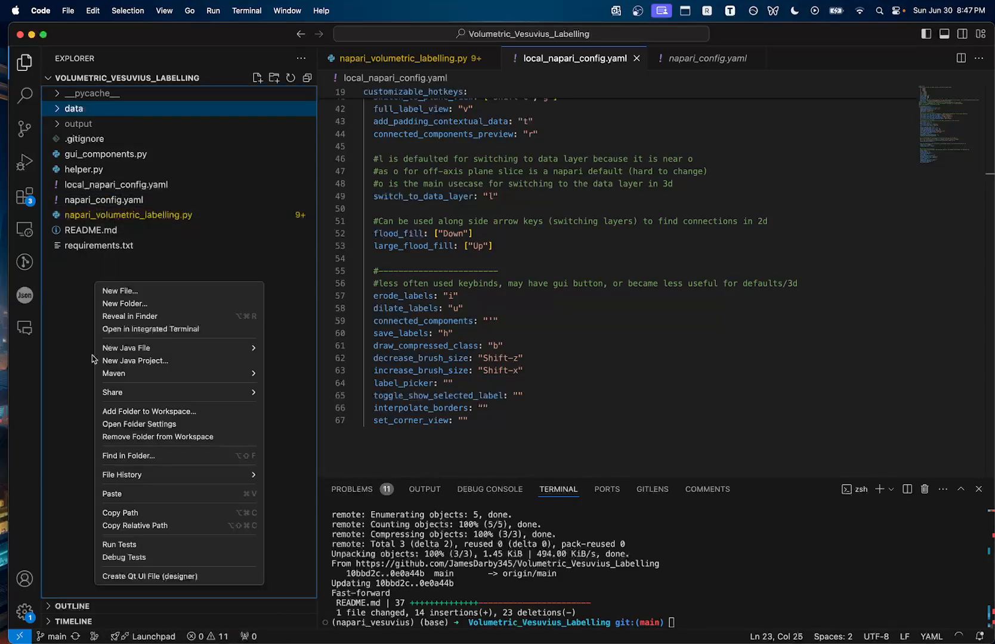
click(105, 494)
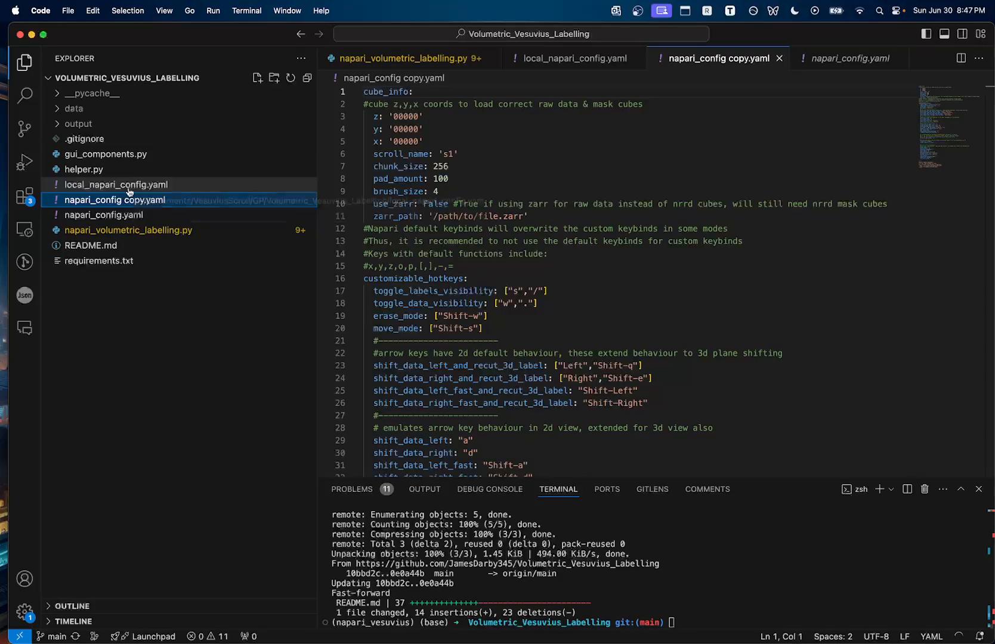
Delete the napari_config copy.yaml file
right_click(98, 207)
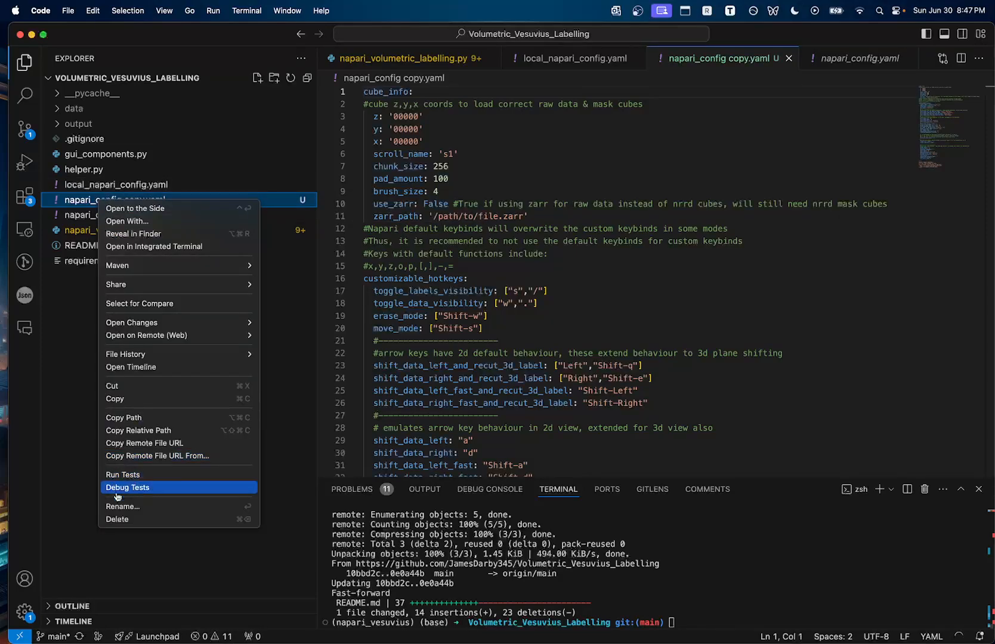
click(115, 518)
click(501, 359)
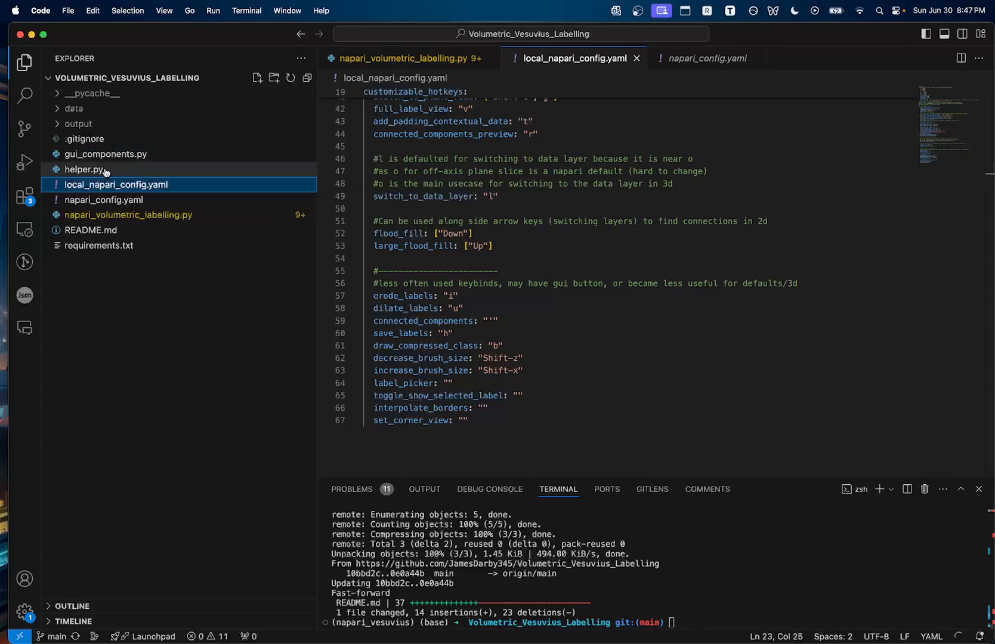
Examine the z, y, x cube coordinate entries at the top of local_napari_config.yaml
scroll(501, 260, up, 10)
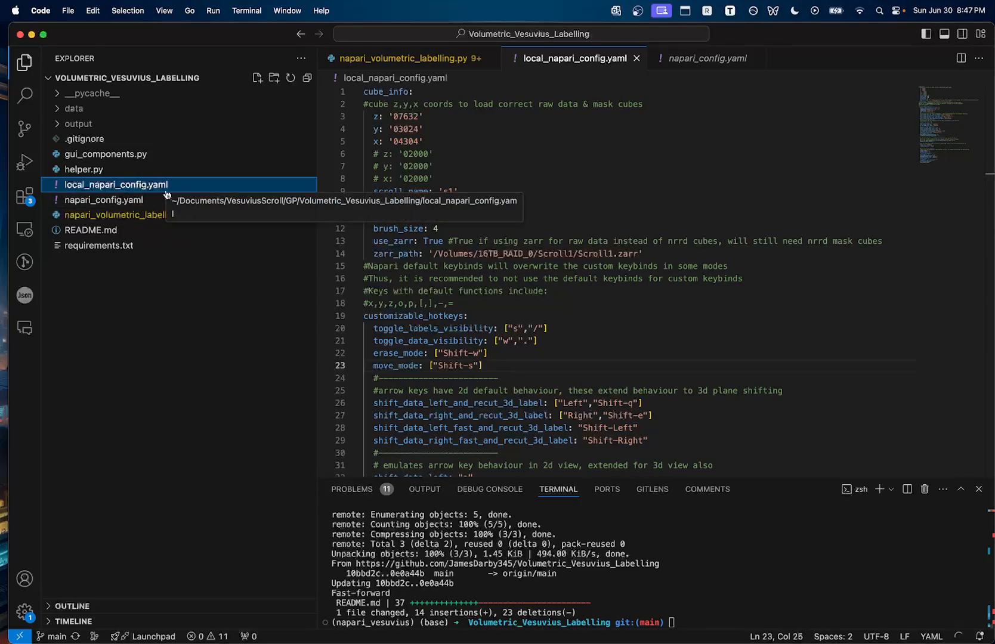
drag(453, 143, 359, 119)
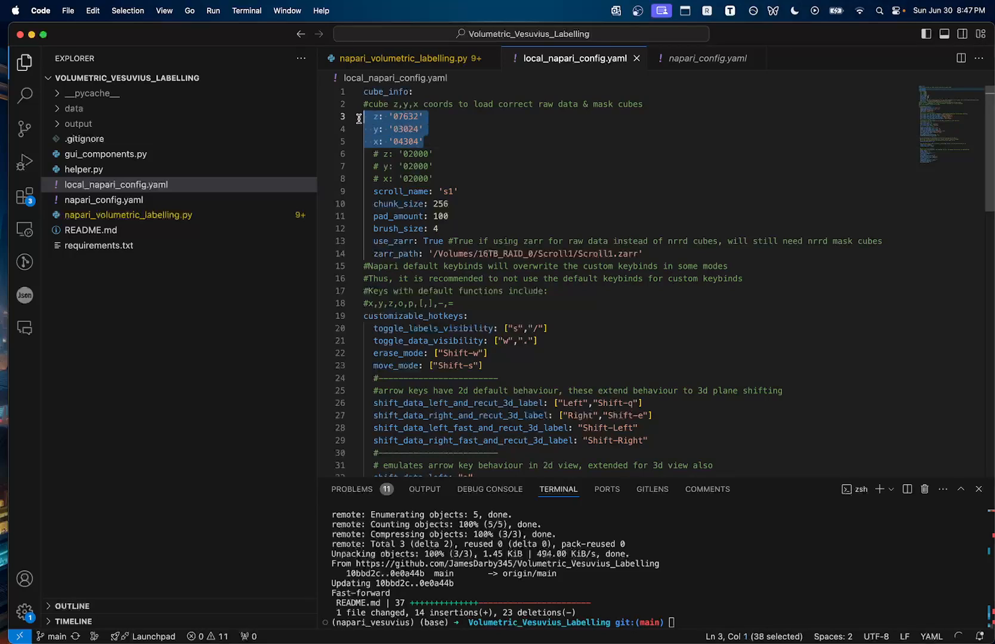
click(444, 141)
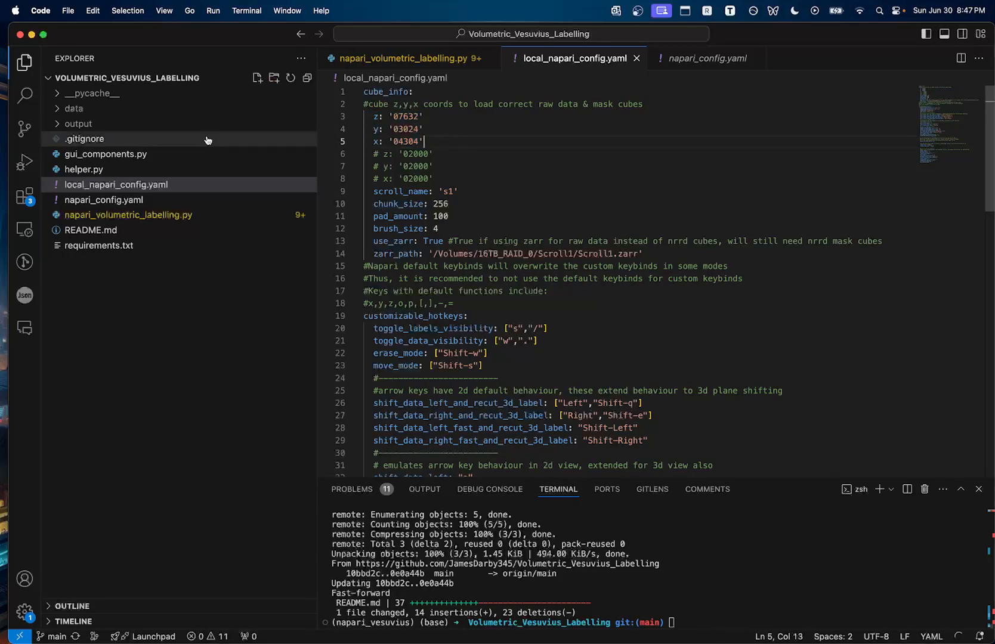
drag(432, 142, 368, 115)
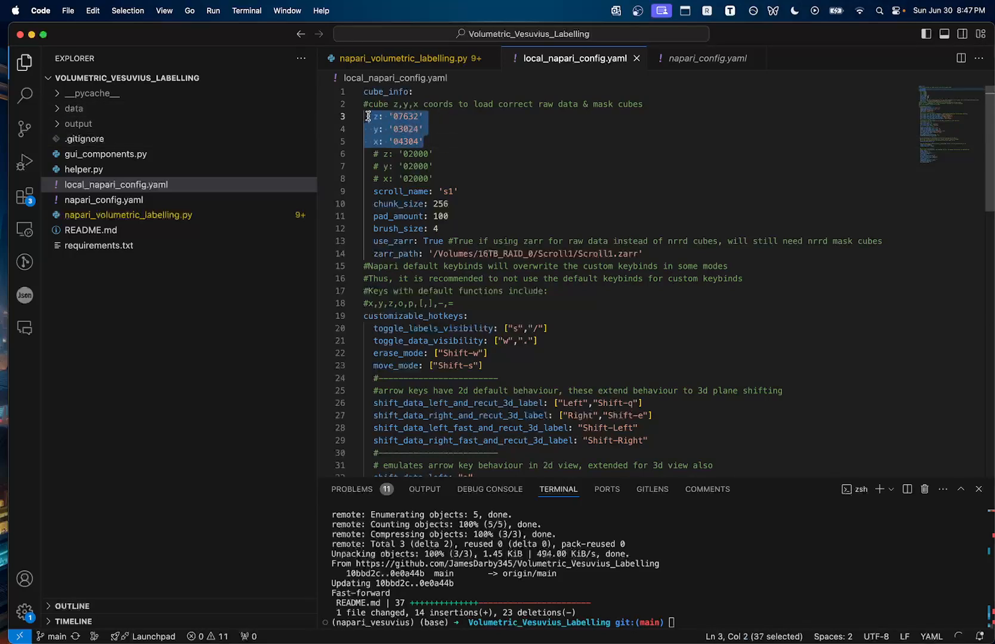
click(431, 126)
drag(431, 142, 364, 117)
click(451, 156)
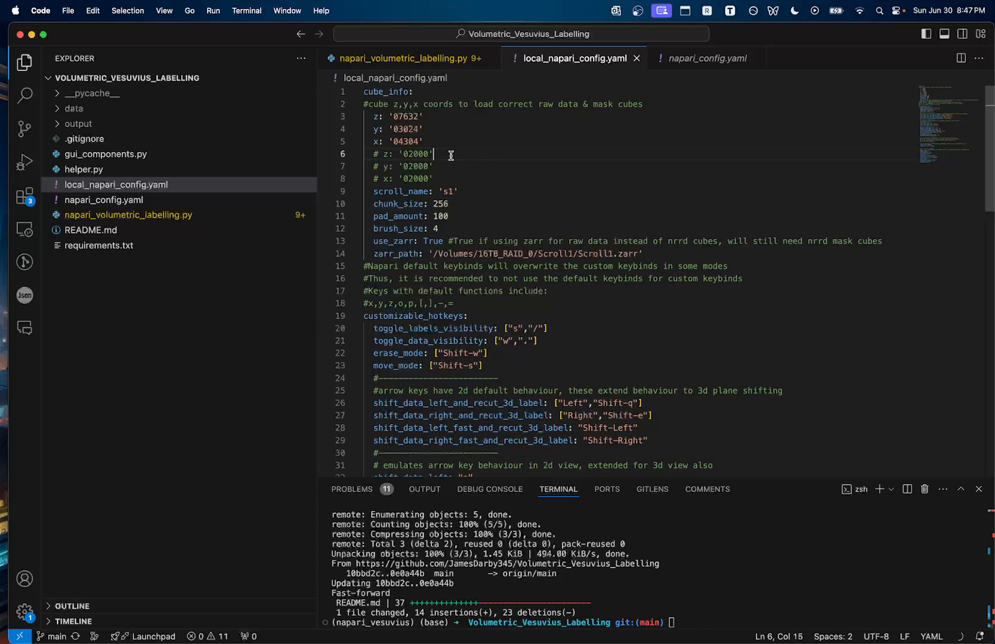
click(400, 129)
click(440, 129)
Review the customizable hotkey entries in local_napari_config.yaml
scroll(448, 233, down, 2)
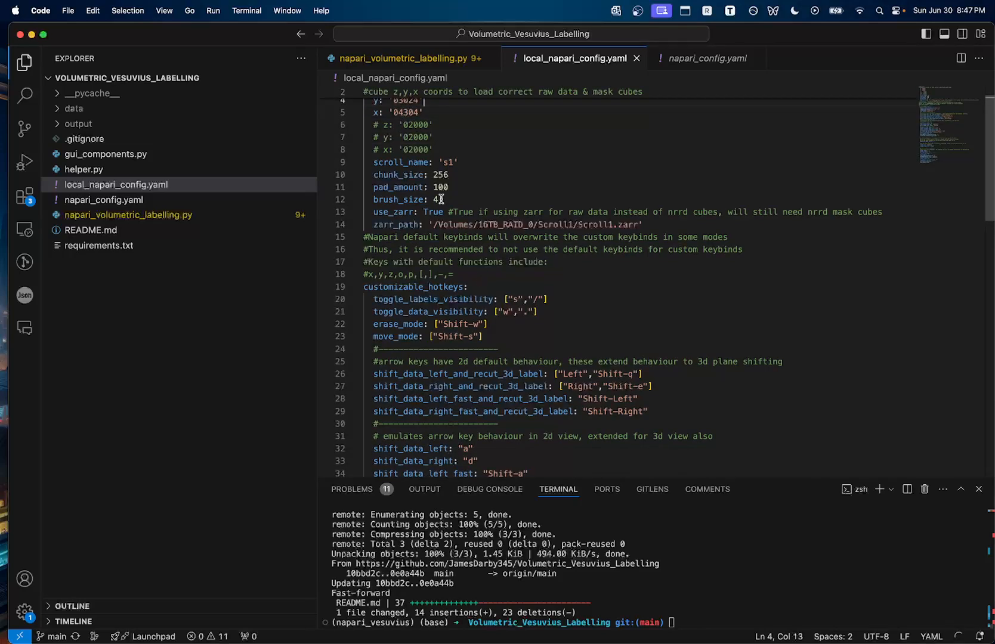
scroll(441, 199, down, 5)
scroll(418, 227, up, 2)
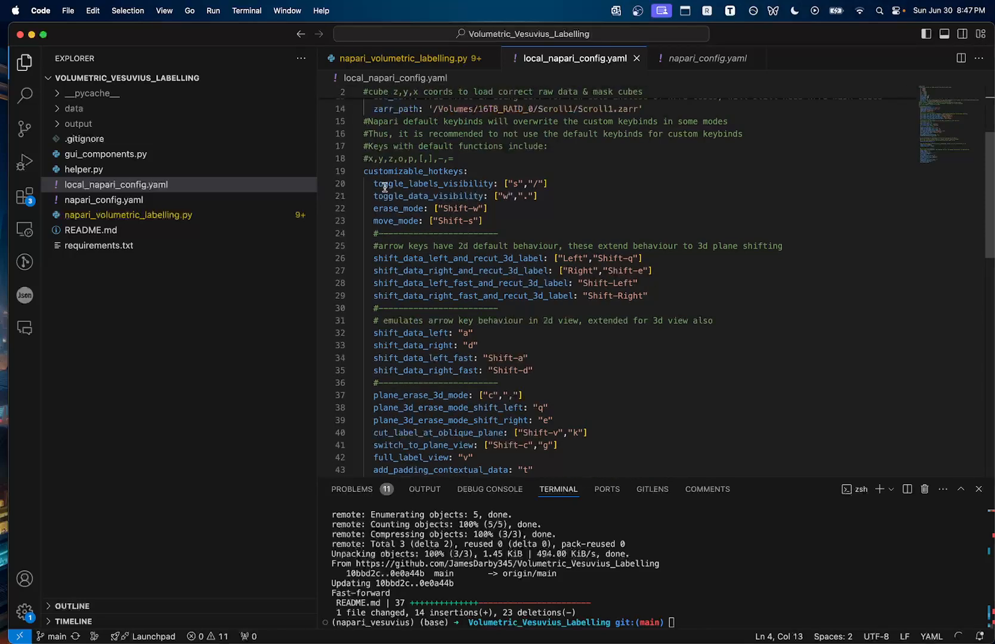
drag(370, 184, 402, 195)
click(432, 218)
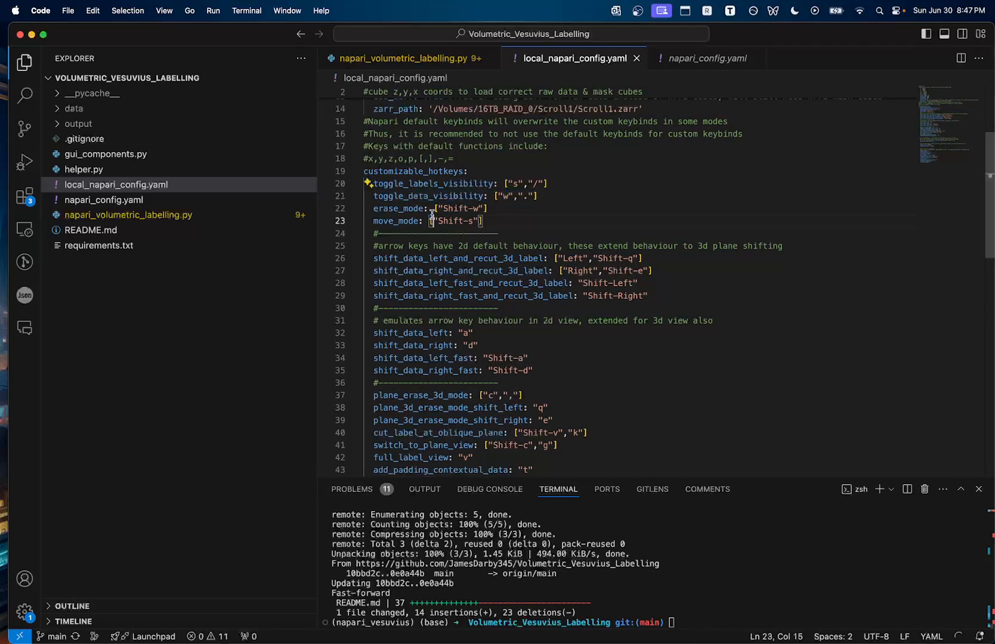
double_click(427, 195)
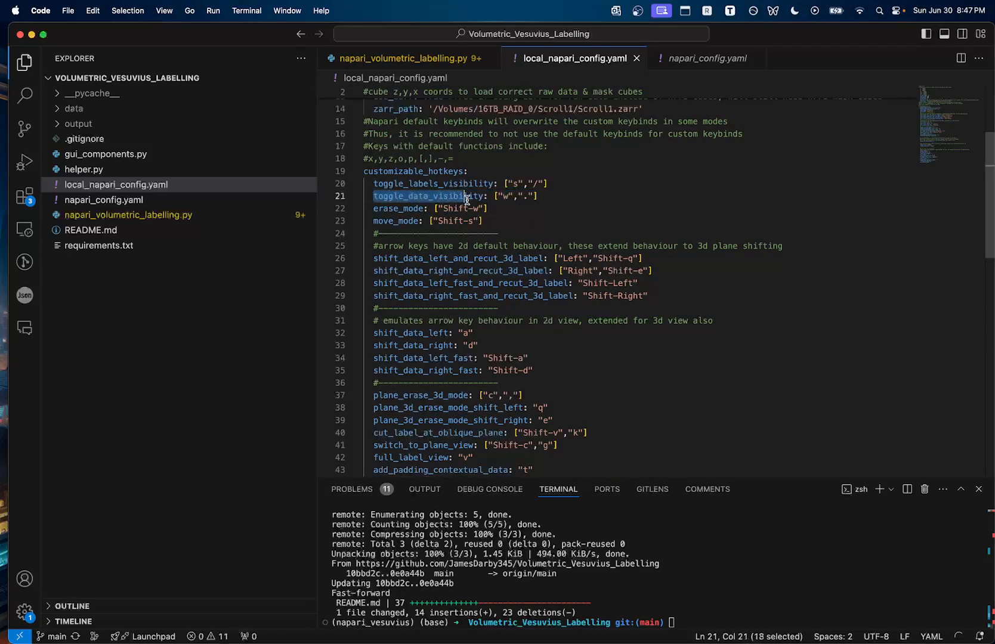
click(508, 229)
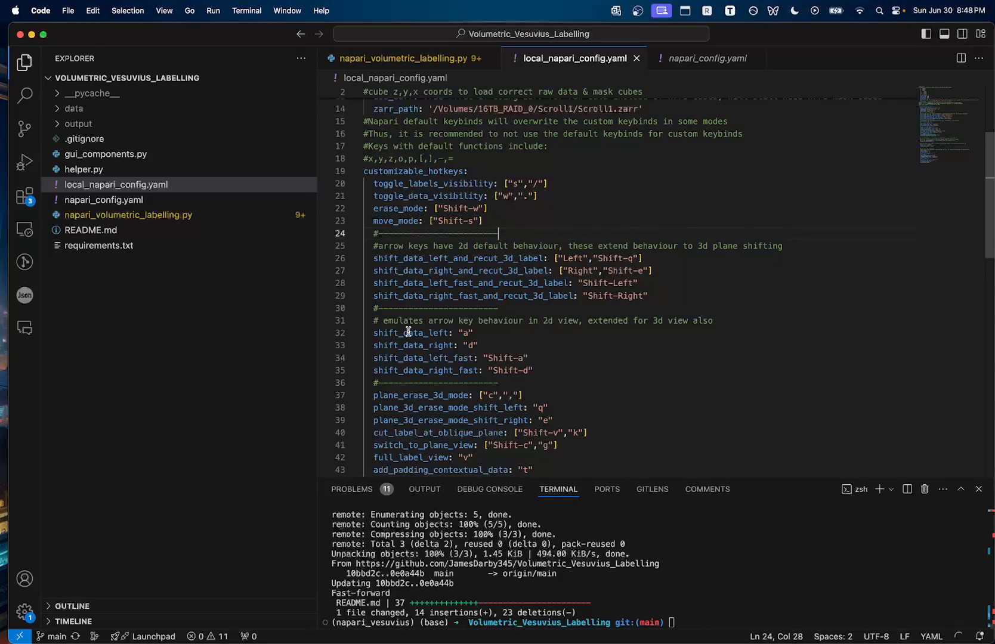
Examine the remaining hotkey entries down to set_corner_view in local_napari_config.yaml
drag(503, 183, 562, 184)
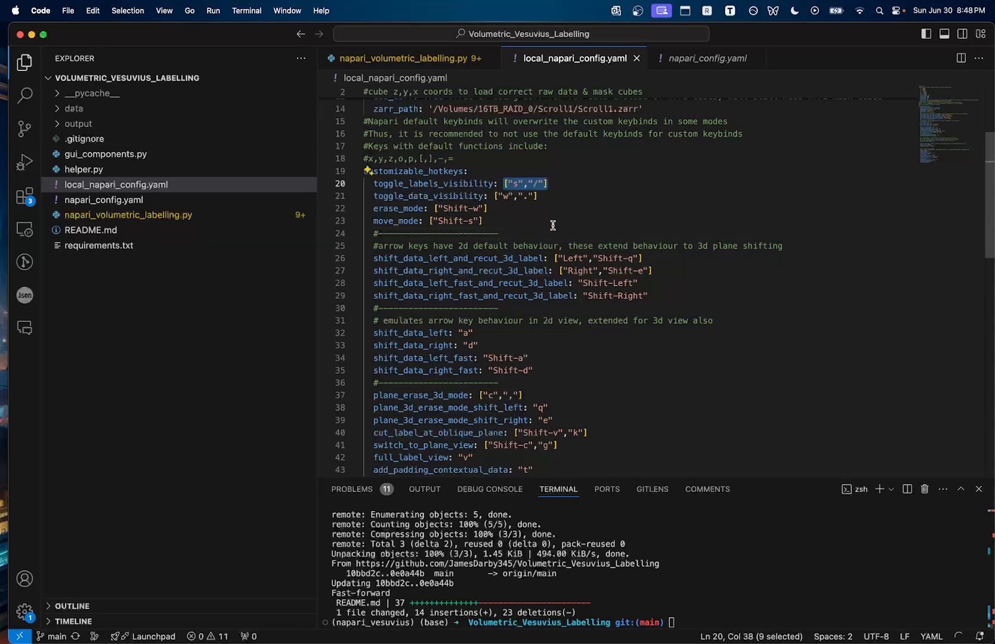
scroll(549, 225, down, 2)
scroll(545, 230, down, 3)
drag(489, 269, 529, 268)
scroll(549, 285, down, 2)
scroll(549, 286, down, 5)
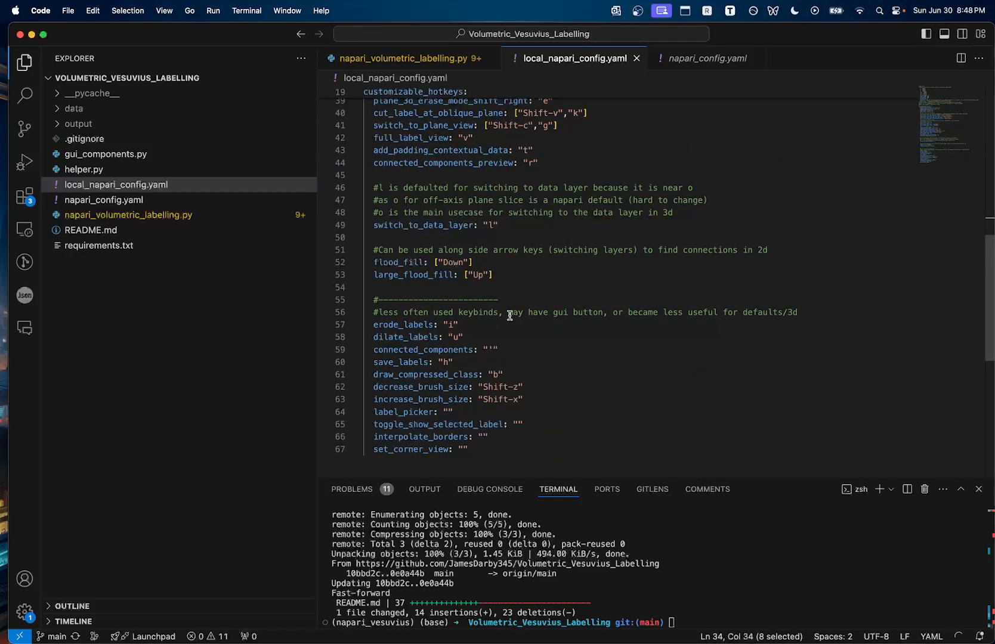
scroll(502, 293, up, 8)
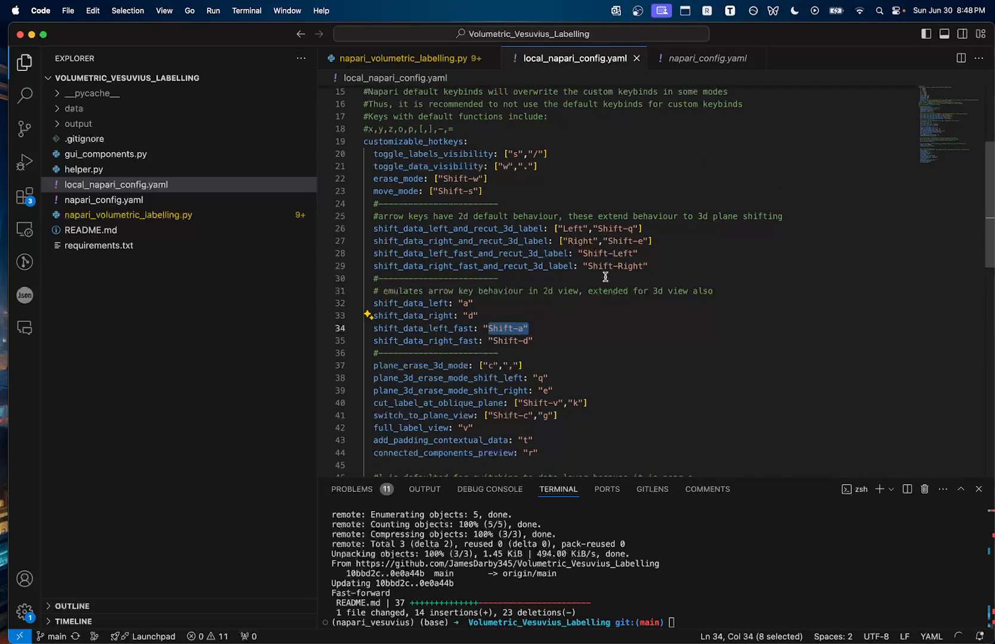
scroll(543, 321, down, 2)
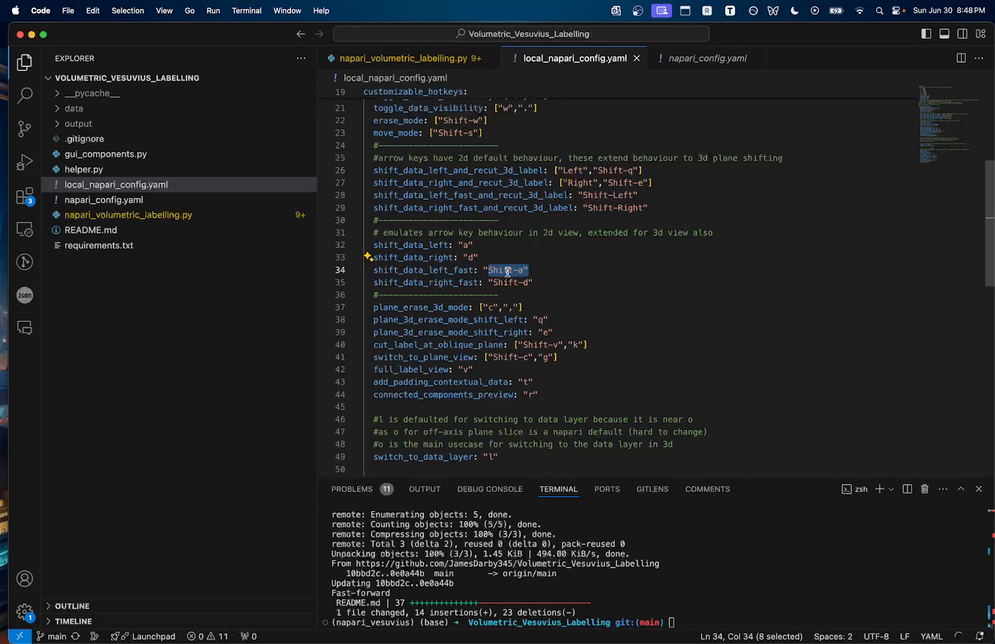
scroll(501, 281, down, 5)
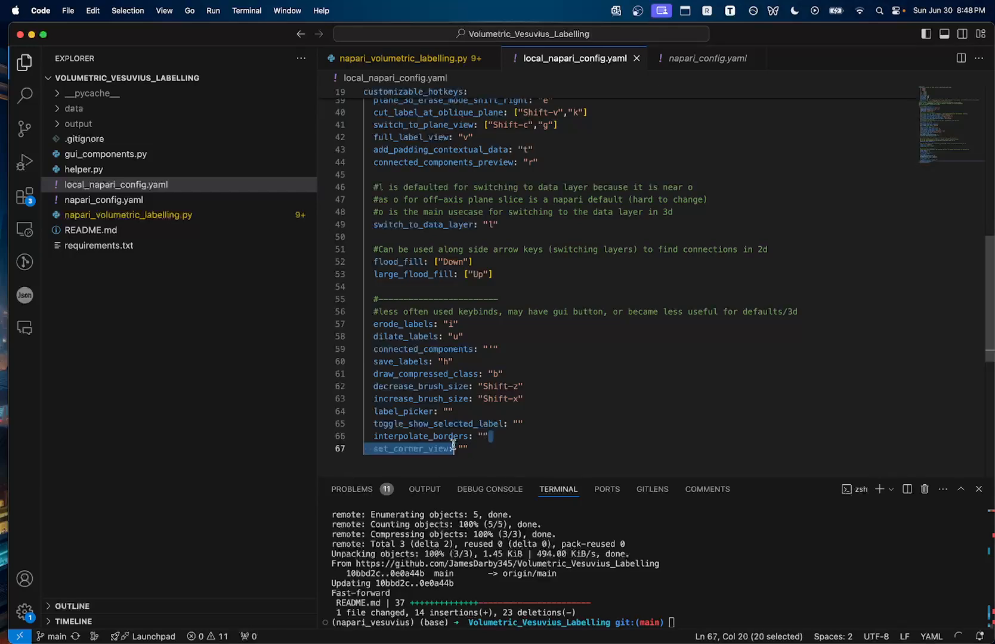
drag(487, 453, 375, 407)
click(599, 439)
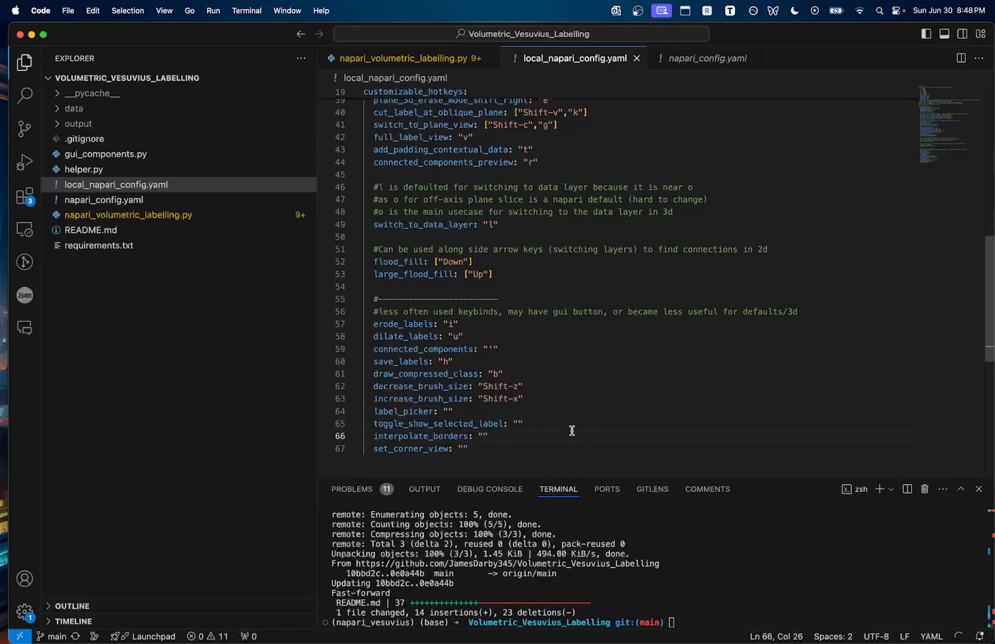
scroll(543, 433, up, 1)
scroll(540, 435, up, 12)
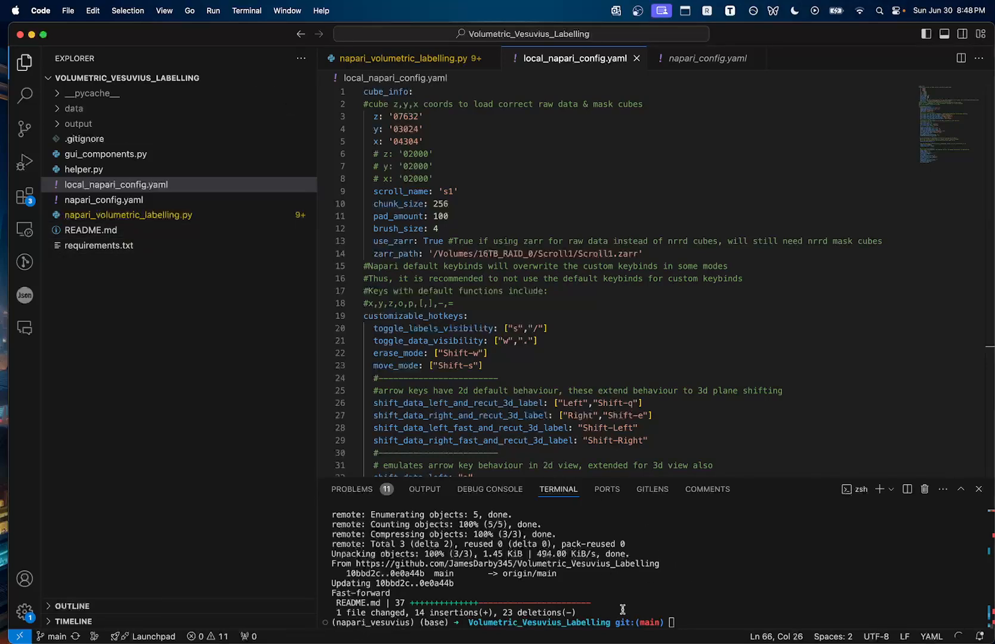
Launch the labelling tool by running python napari_volumetric_labelling.py in the terminal
click(736, 602)
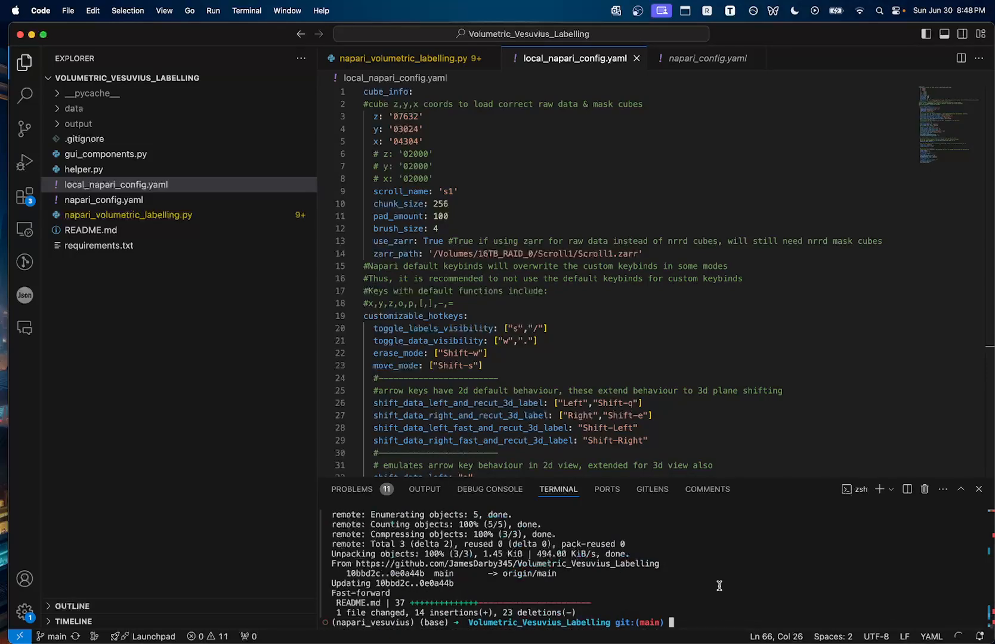
text(py)
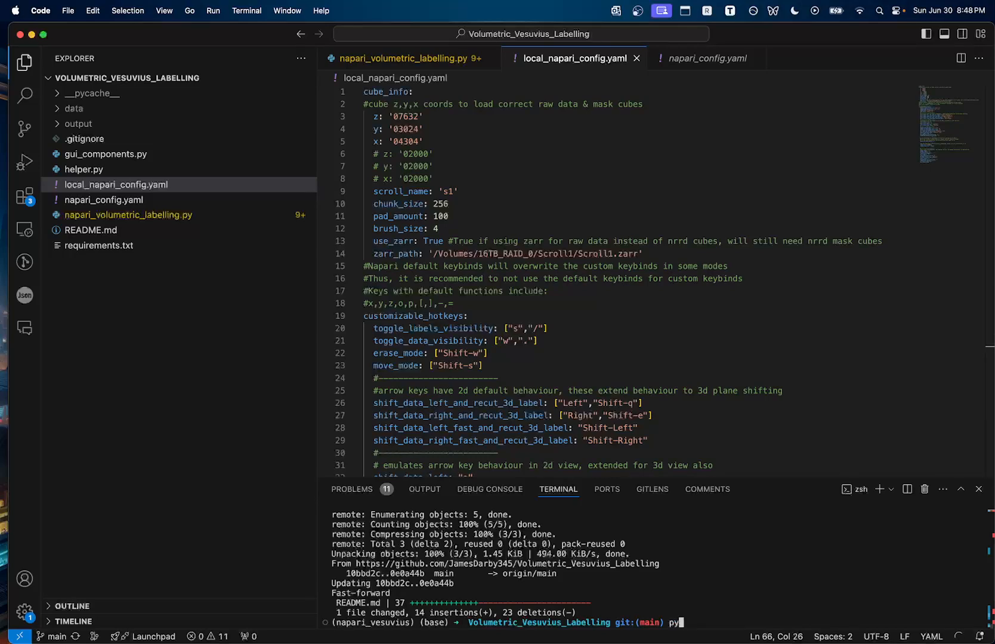
text(thon napari_volumetric_labelling.py)
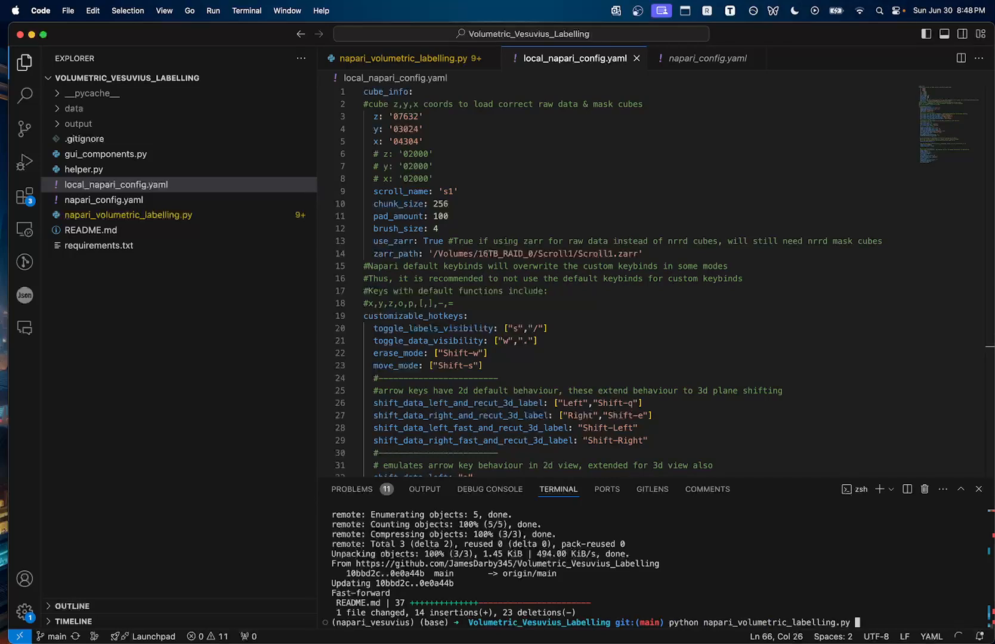
key(Return)
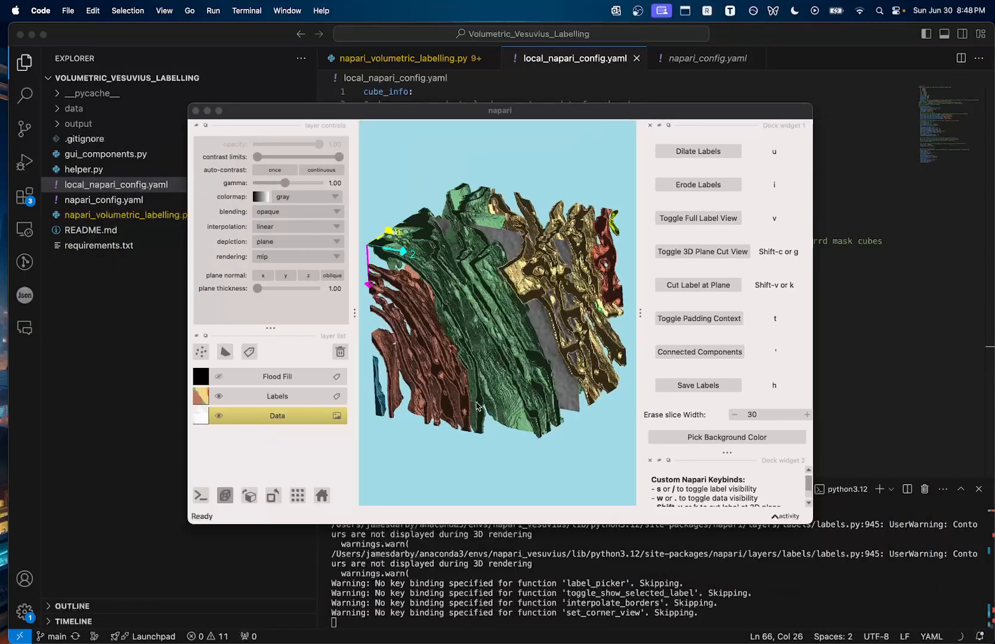
Maximize the napari window and inspect the 3D label volume from several angles
click(219, 111)
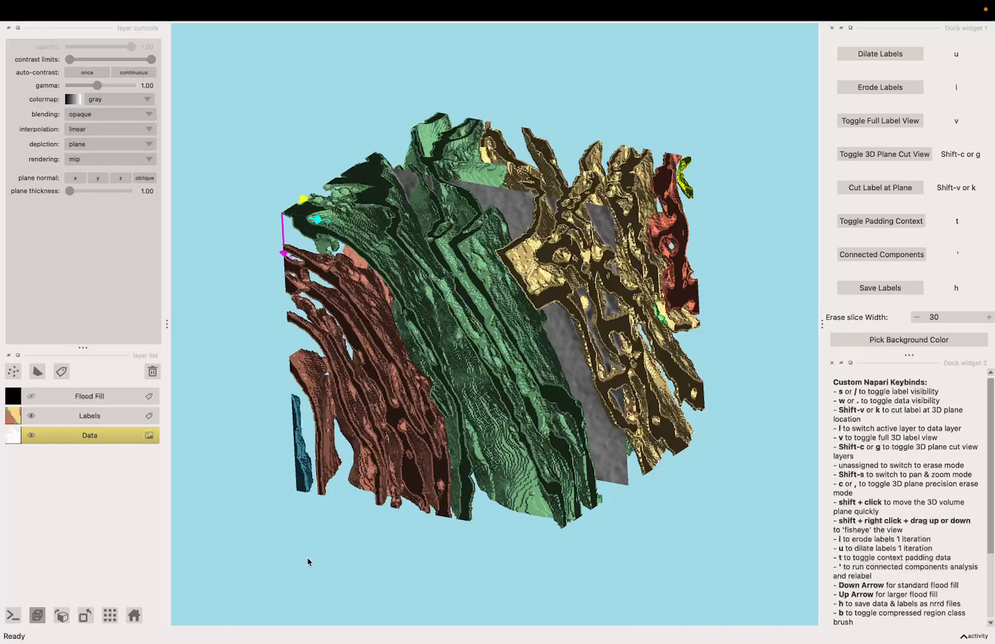
drag(319, 524, 349, 552)
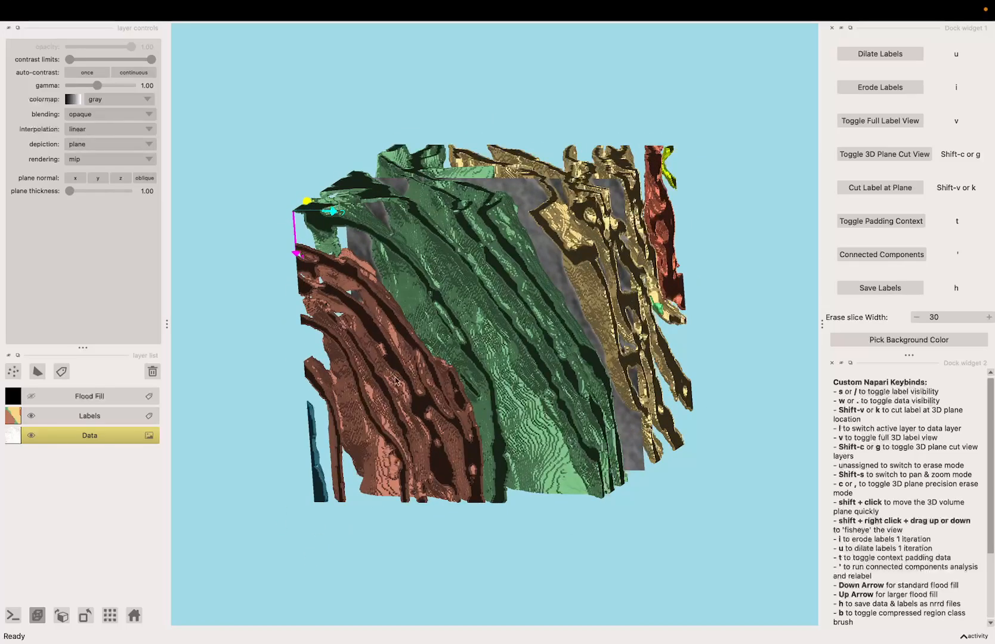
drag(396, 381, 376, 409)
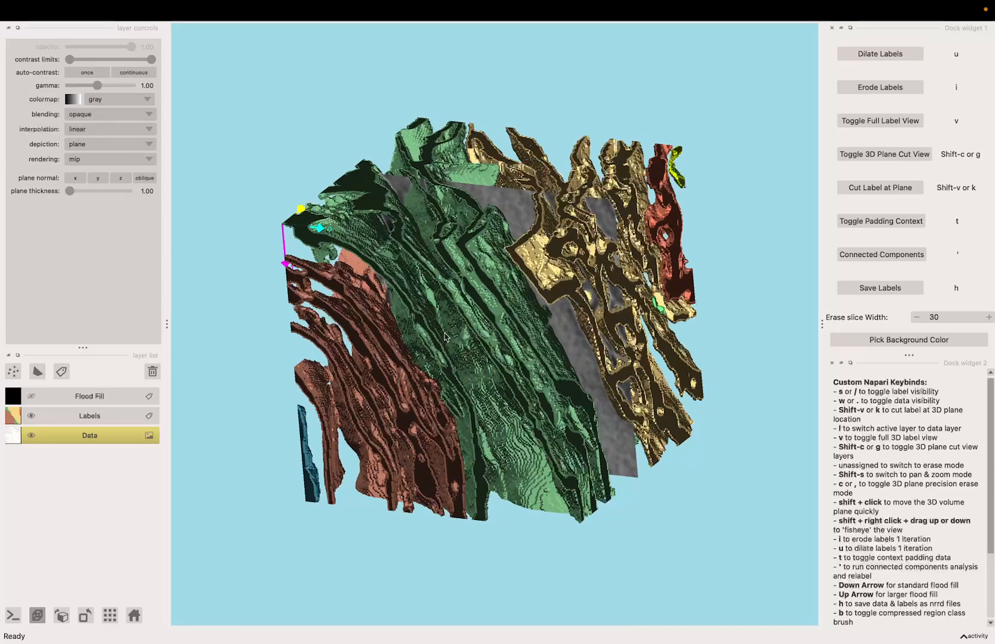
drag(438, 371, 561, 290)
scroll(482, 367, up, 4)
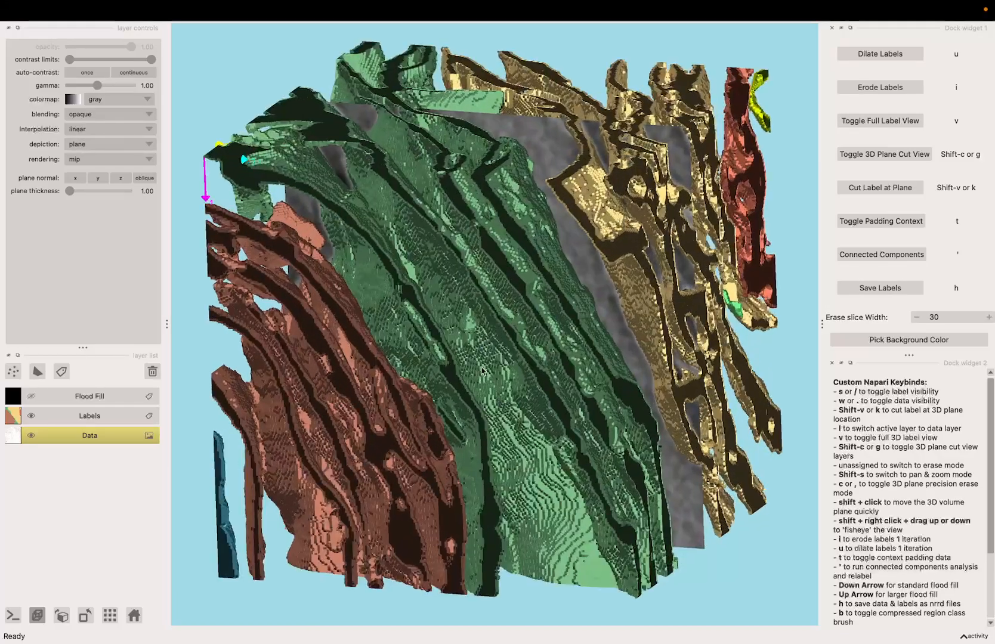
scroll(481, 366, down, 3)
mouse_move(479, 355)
mouse_down()
mouse_move(515, 486)
mouse_move(520, 263)
mouse_move(486, 362)
mouse_up()
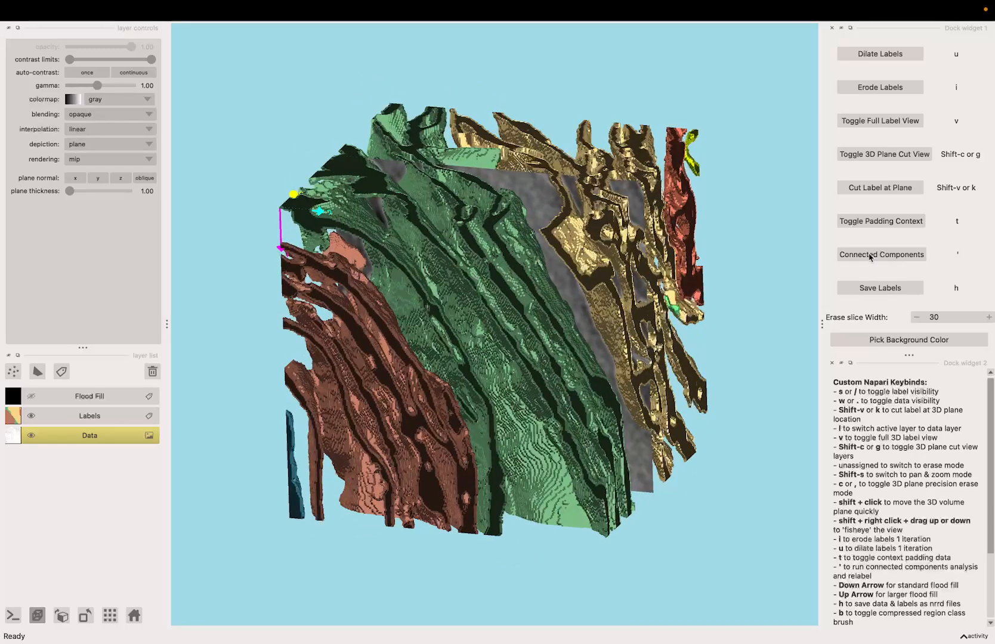
Run Connected Components on the labels, confirming the warning and the completion notice
click(871, 256)
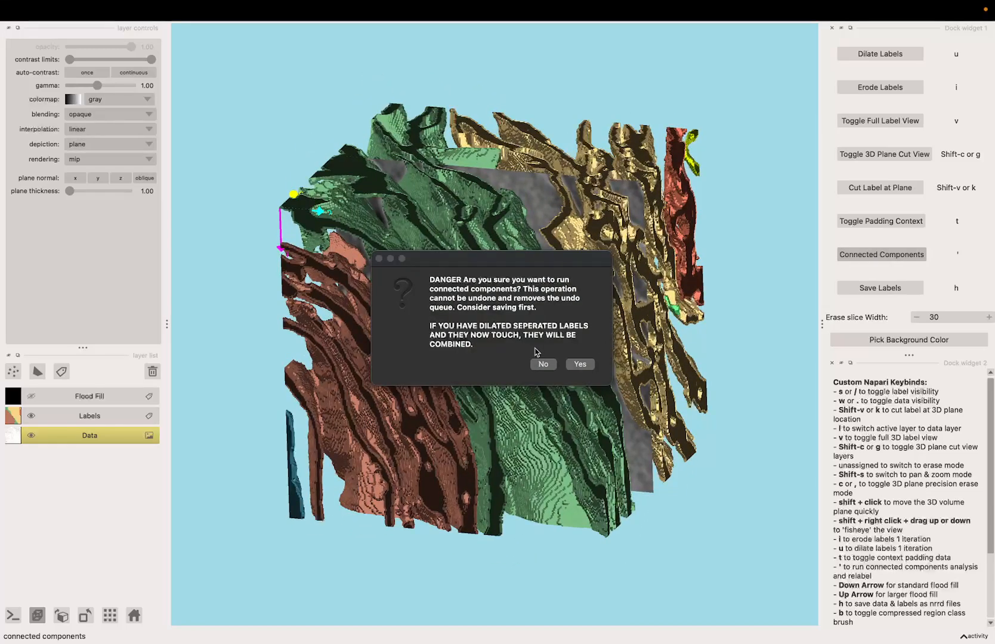
click(580, 365)
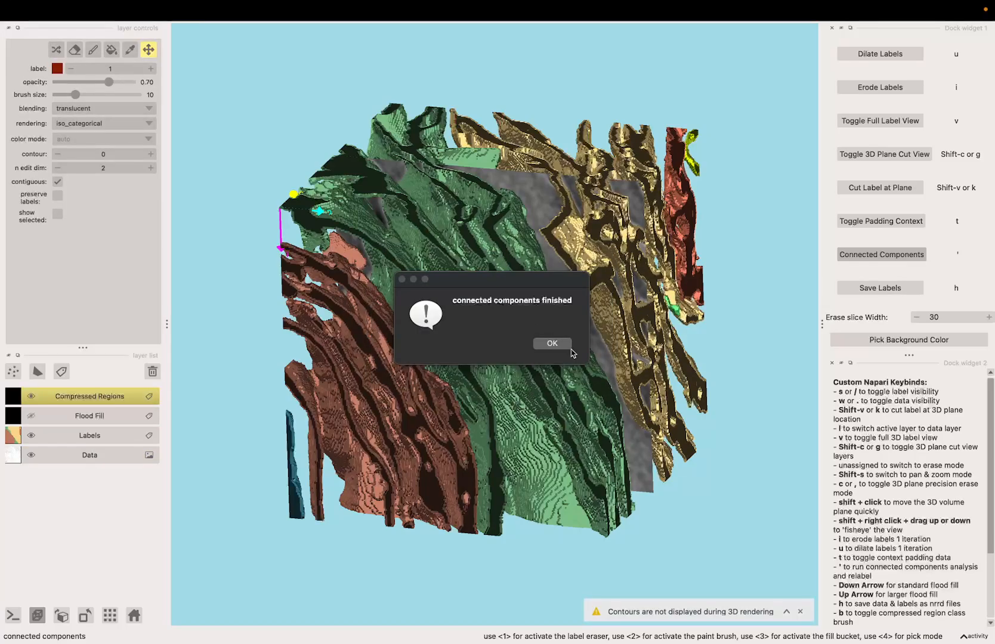
click(558, 344)
drag(558, 344, 510, 296)
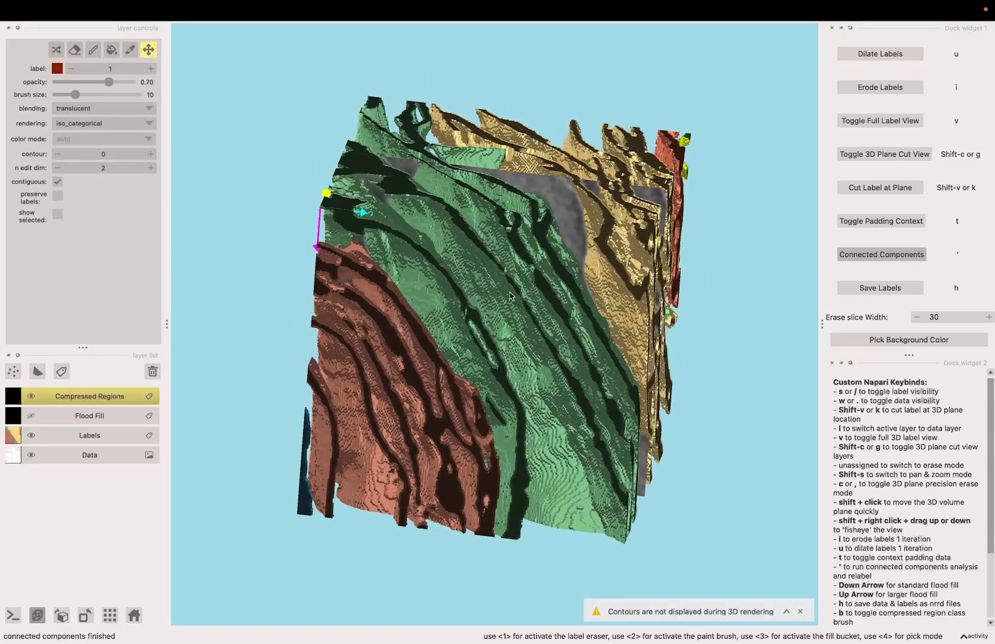
Erode the labels by one iteration and confirm the operation
key(i)
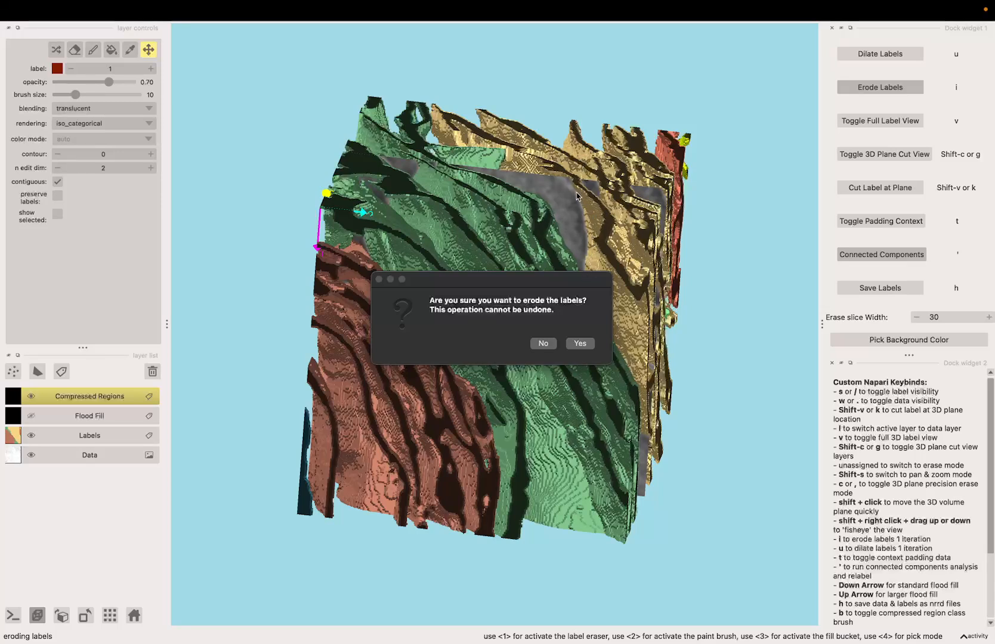
click(579, 346)
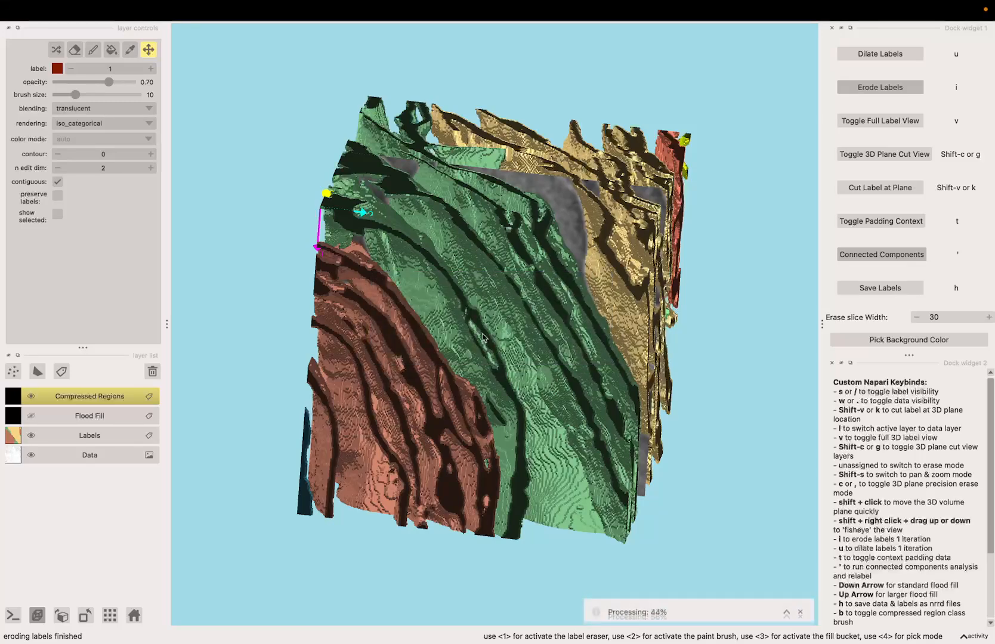
drag(544, 398, 506, 386)
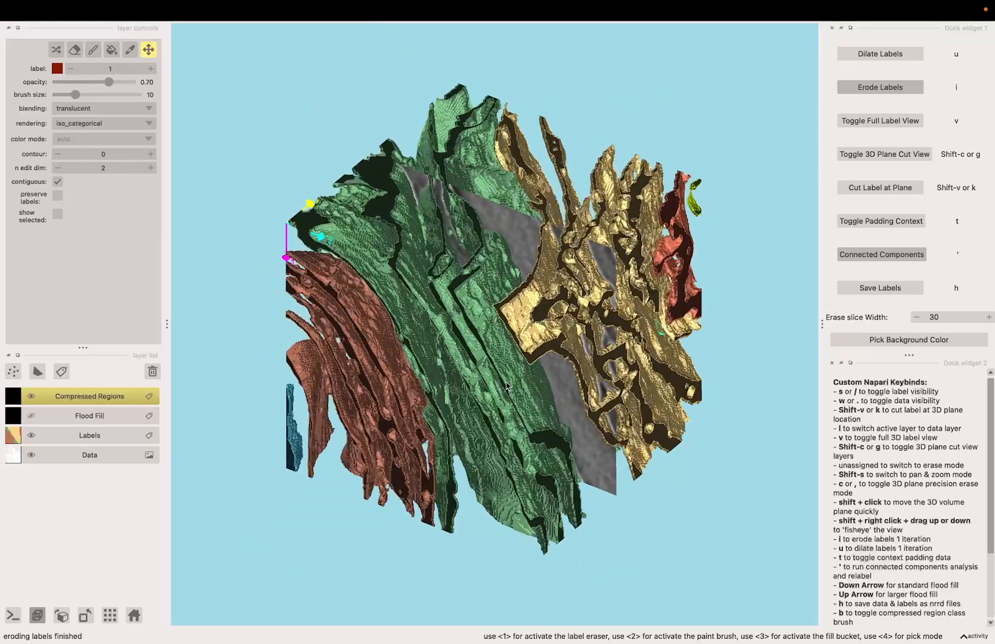
mouse_move(521, 235)
mouse_down()
mouse_move(529, 229)
mouse_move(502, 256)
mouse_move(480, 308)
mouse_move(474, 362)
mouse_up()
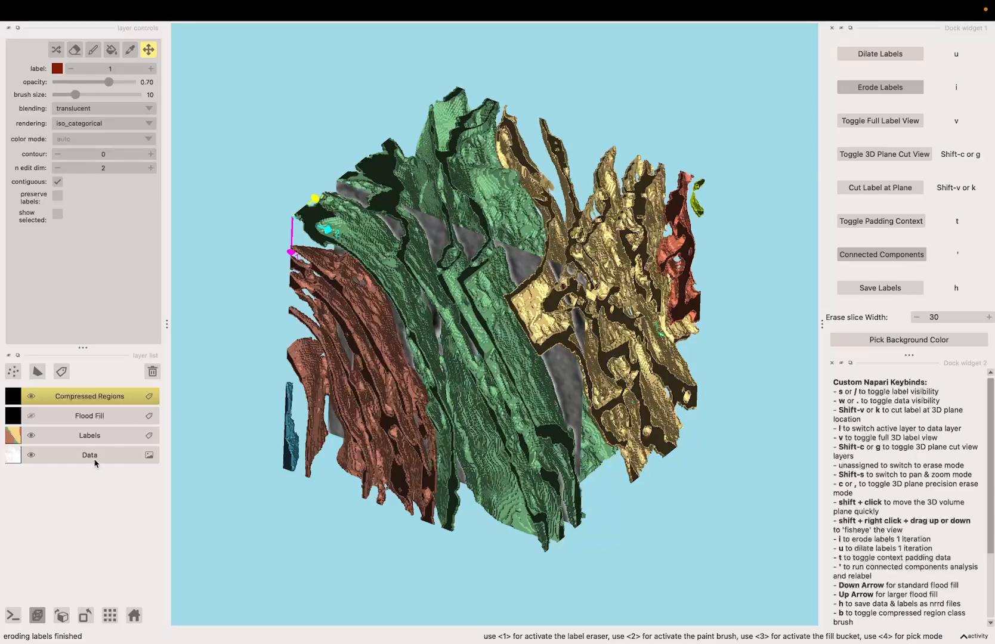
drag(392, 453, 397, 405)
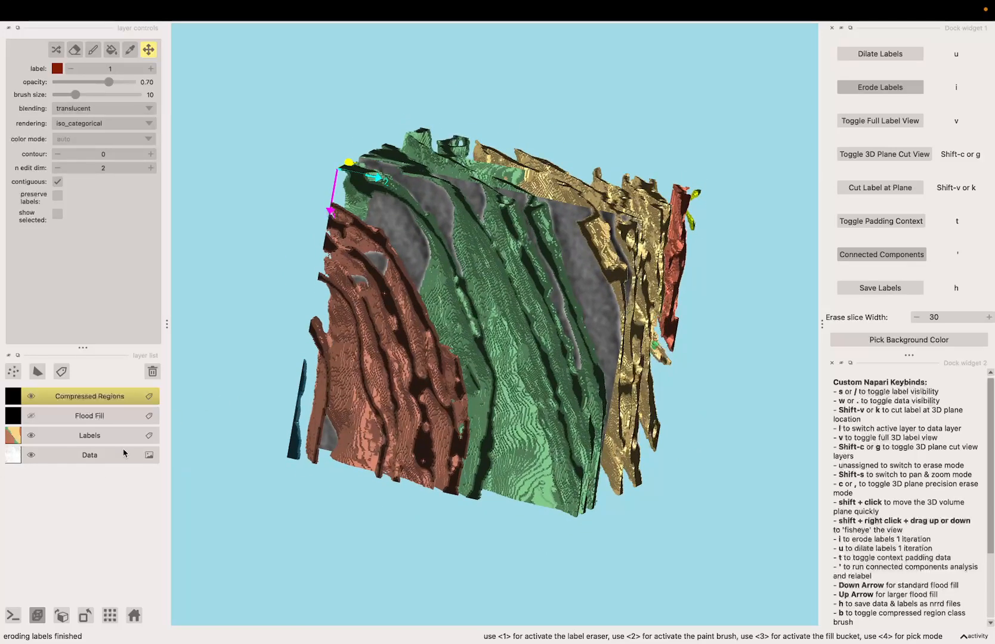
Select the Data layer and switch to the 3D plane cut view
click(95, 462)
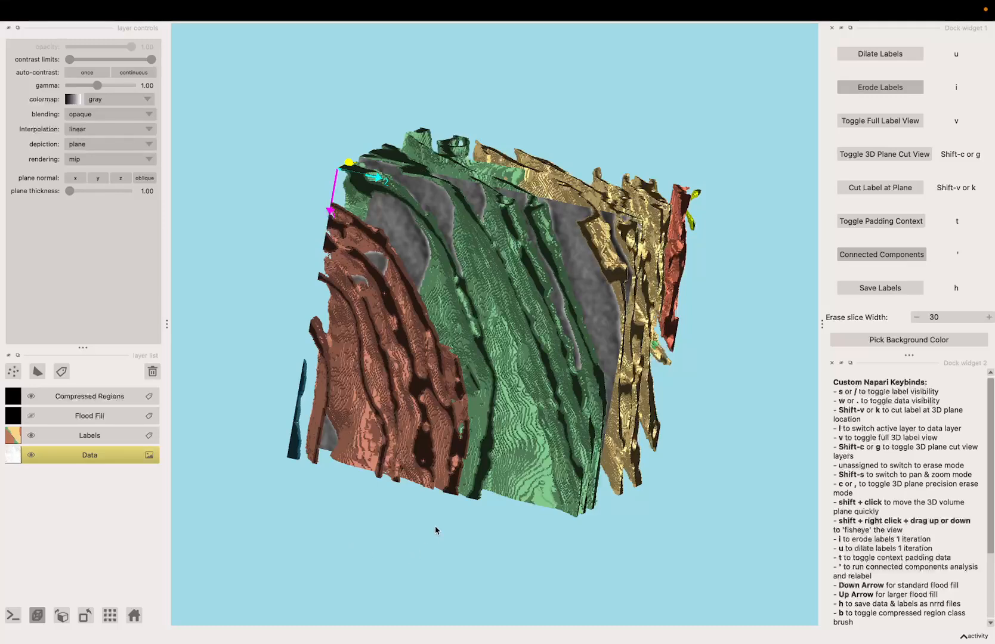
key(x)
key(y)
key(z)
drag(419, 503, 424, 364)
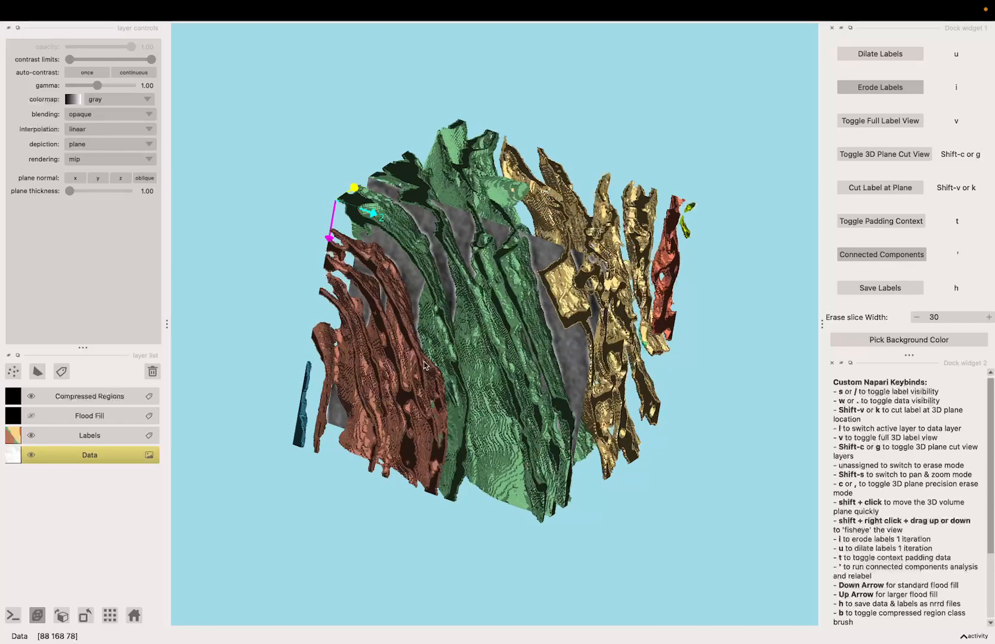
key(g)
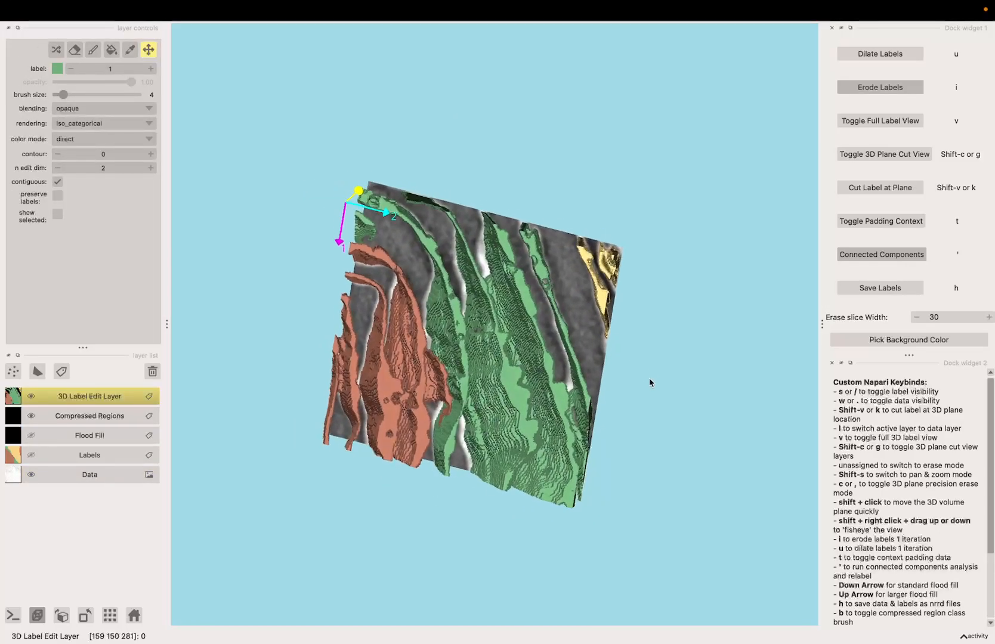
drag(650, 382, 439, 428)
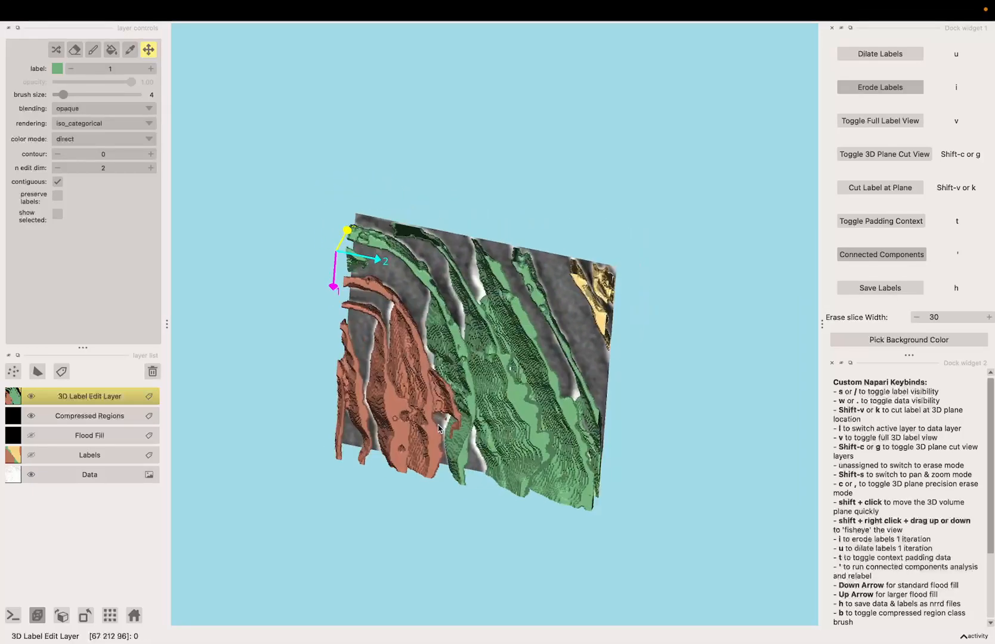
scroll(493, 380, up, 5)
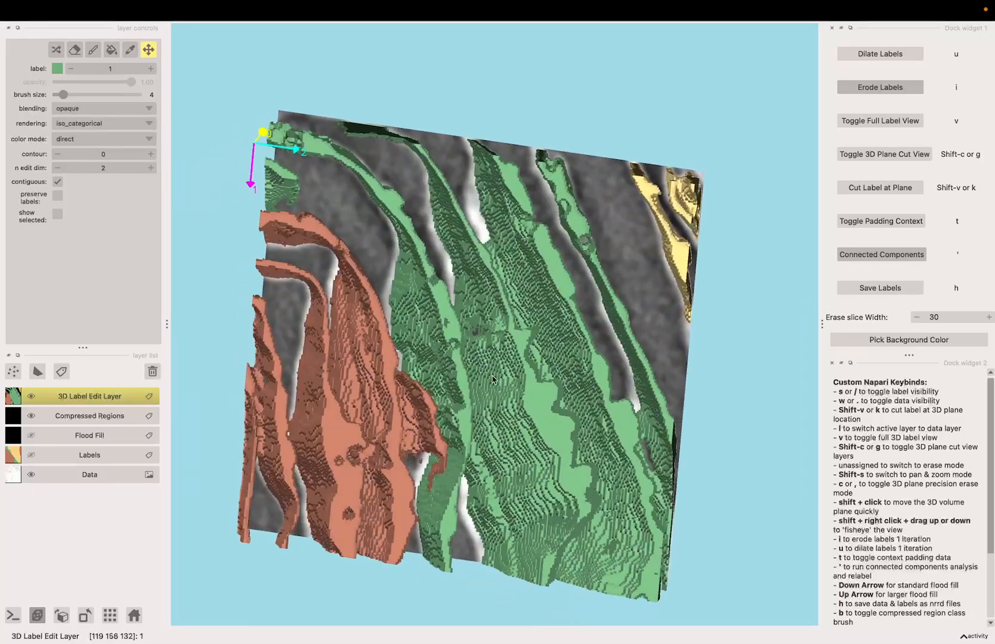
drag(493, 380, 469, 419)
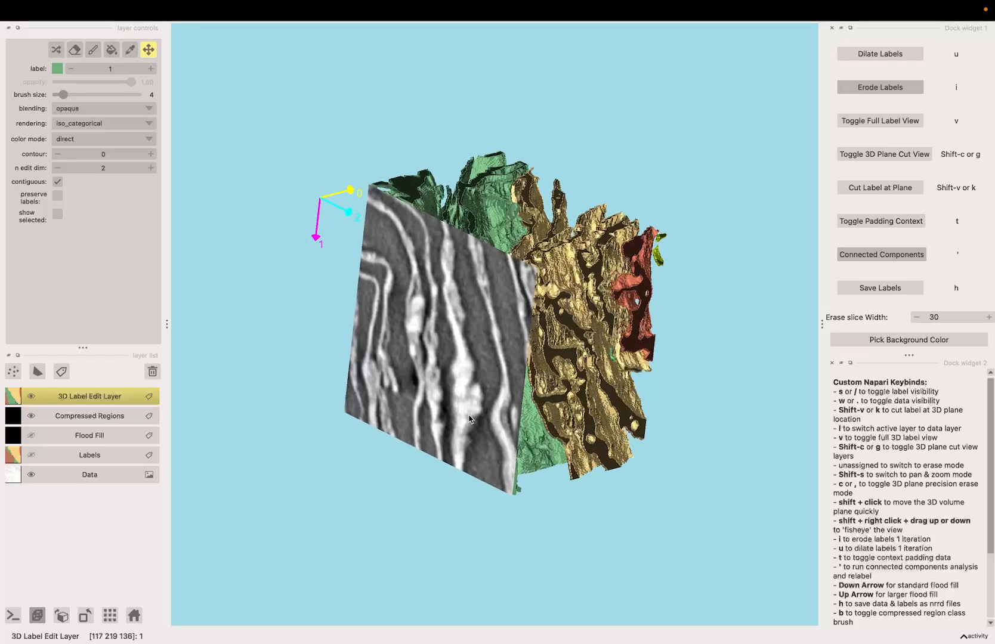
Toggle the 3D plane cut view and the 3D plane precision erase mode
key(g)
key(g)
key(c)
key(c)
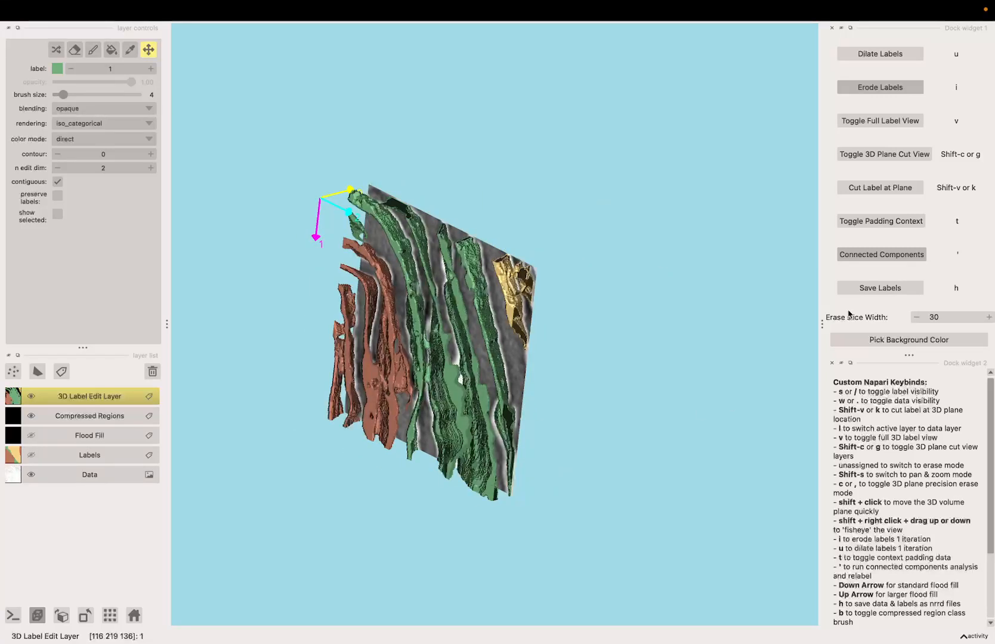
Set the erase slice width to 5 and toggle the 3D plane cut view again
click(939, 321)
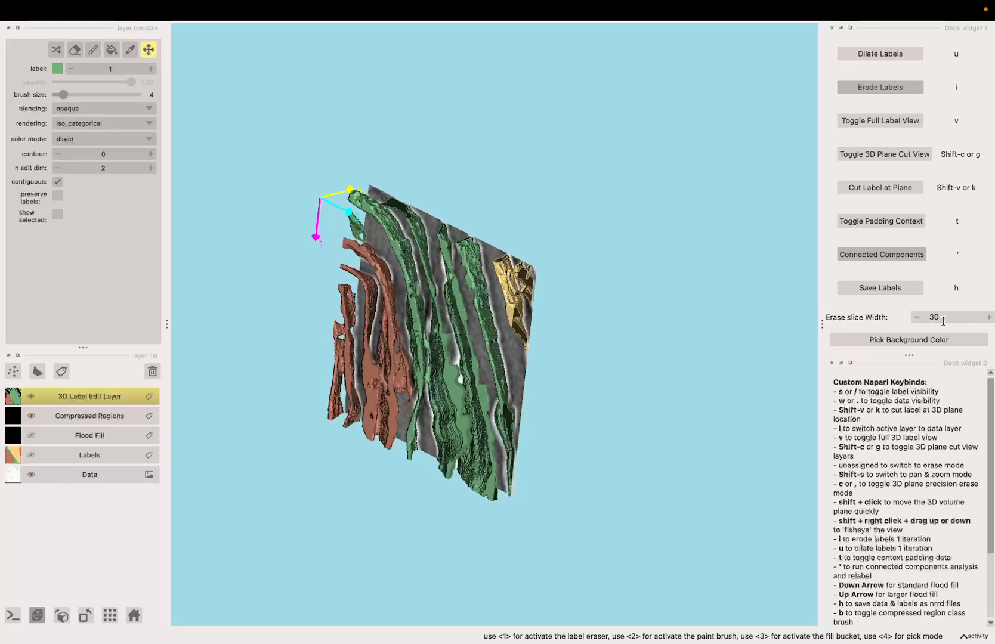
text(5)
key(Return)
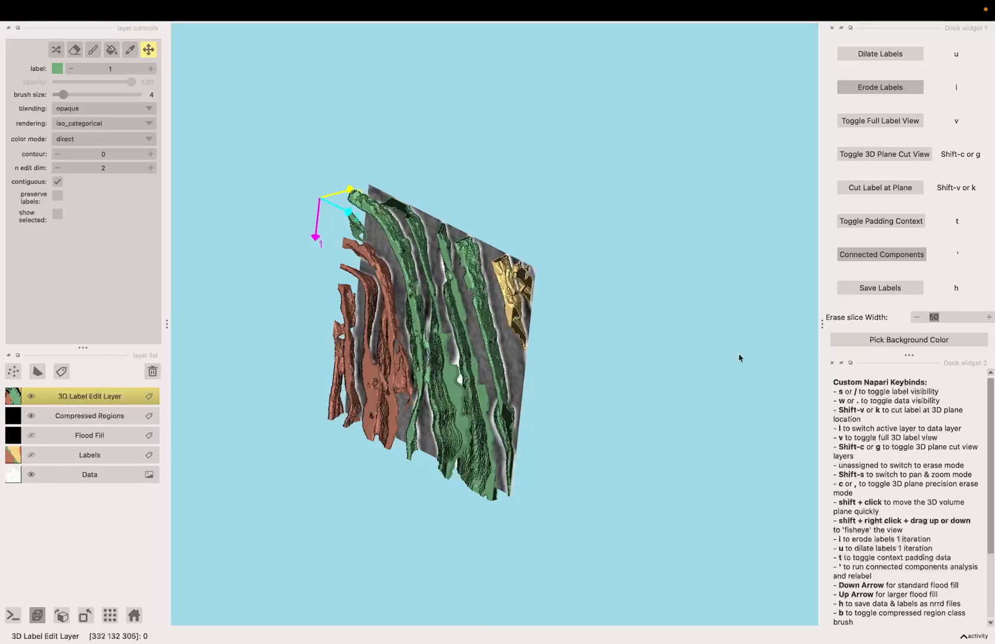
key(g)
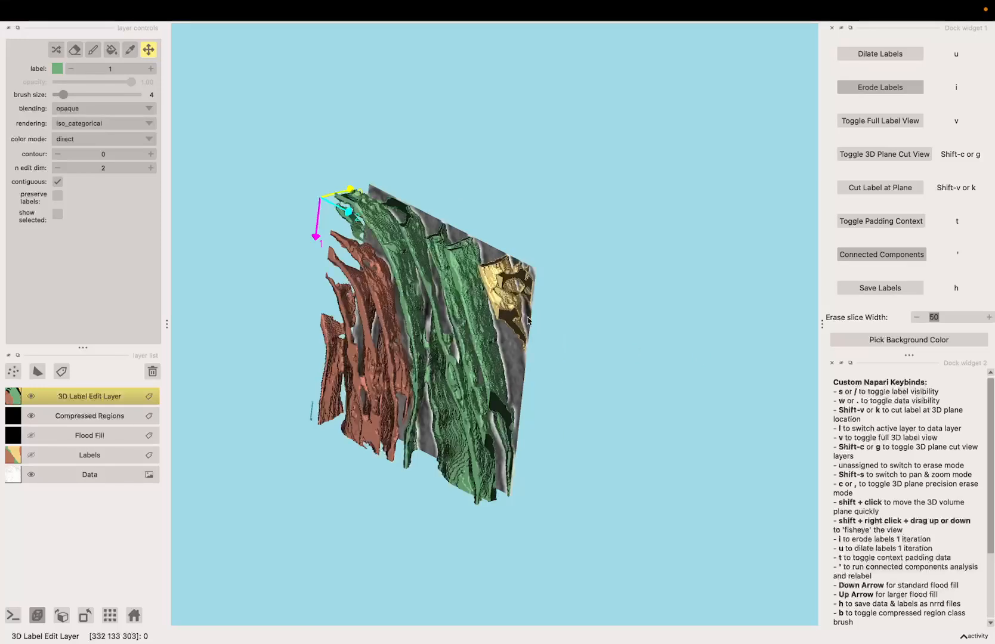
click(943, 316)
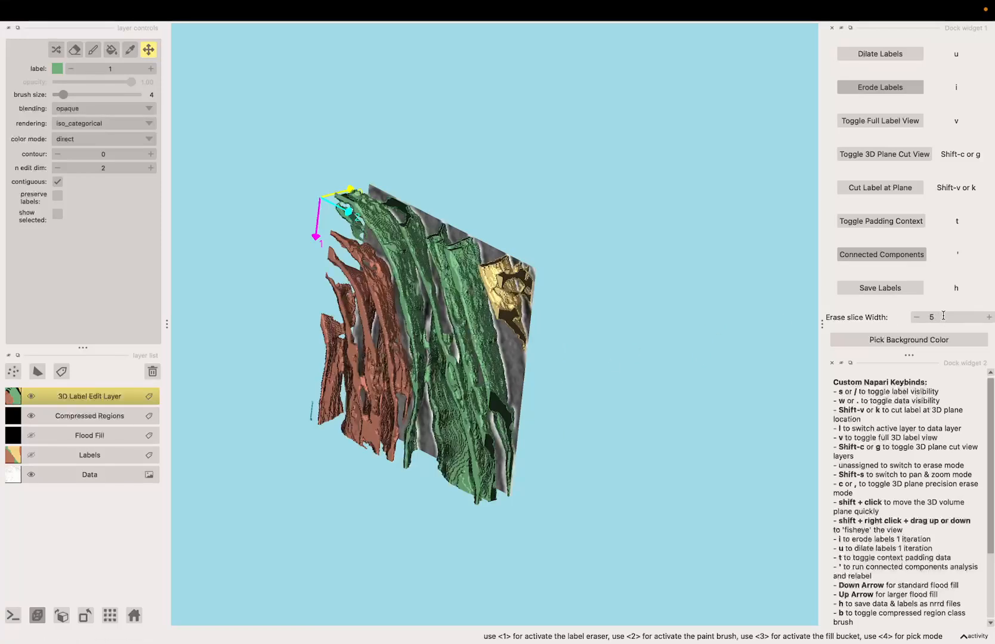
key(g)
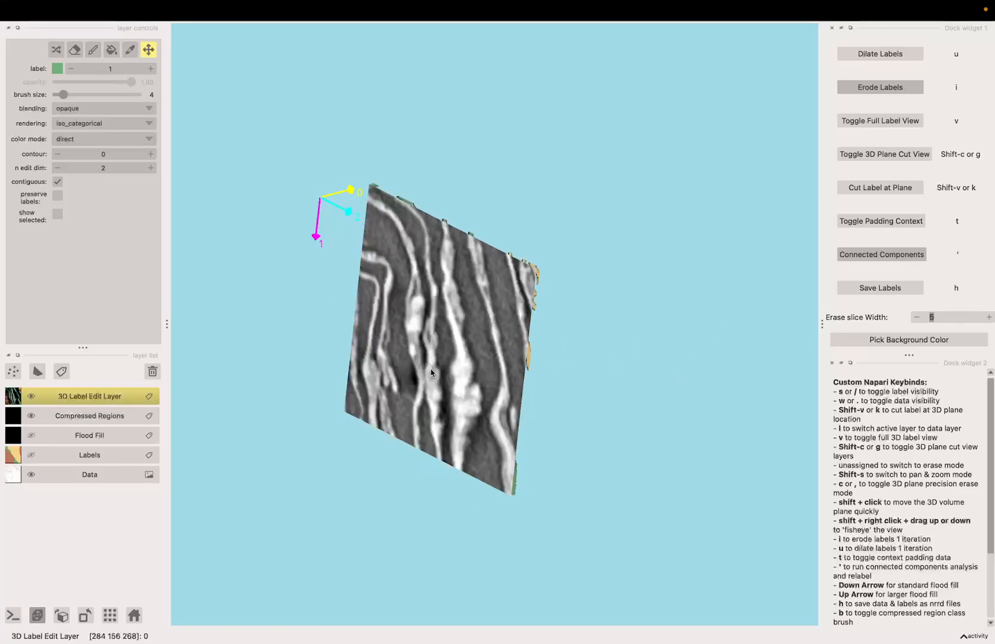
Toggle the 3D plane cut view and orbit around the cut plane through the labels
scroll(477, 389, up, 5)
key(g)
drag(440, 405, 521, 355)
scroll(521, 355, up, 4)
scroll(516, 387, down, 5)
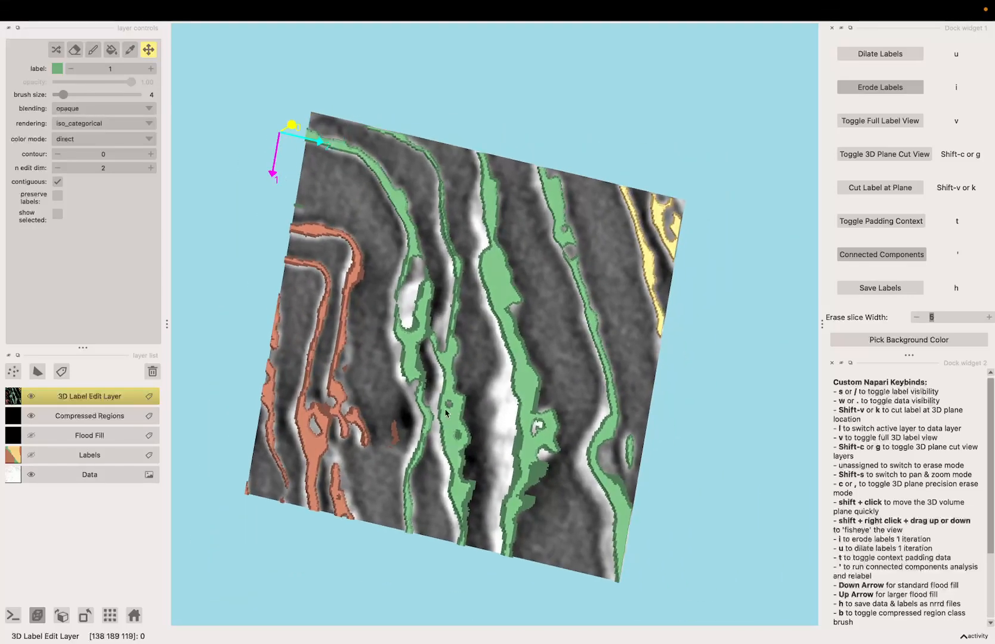
drag(550, 404, 458, 407)
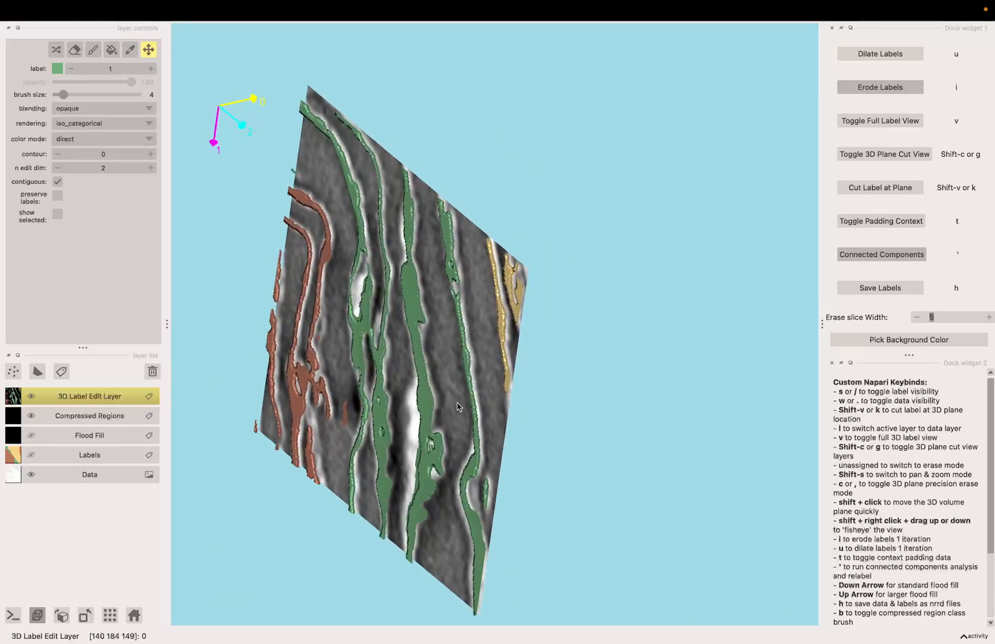
drag(501, 361, 587, 356)
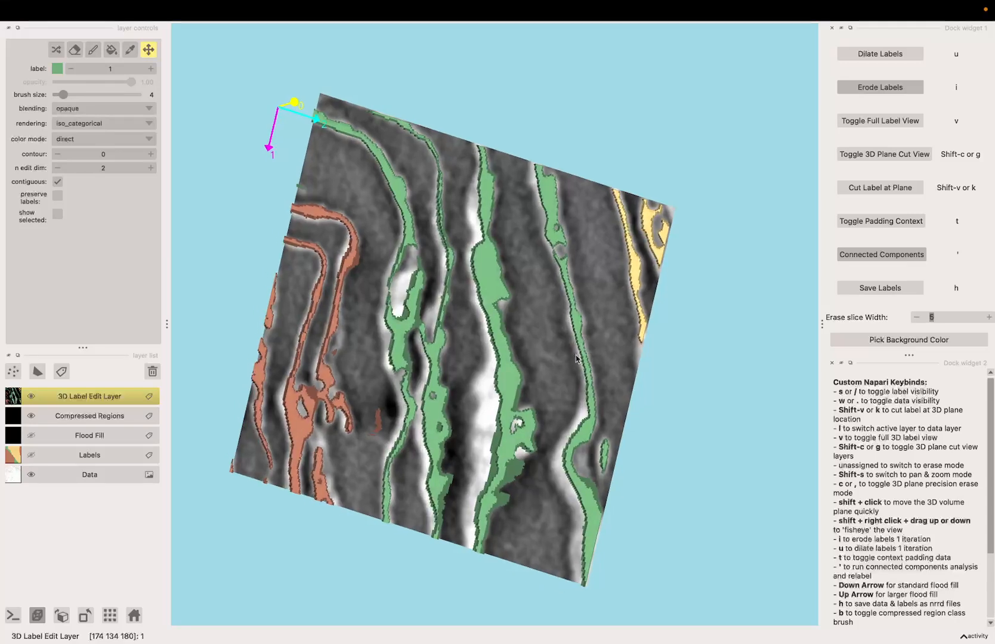
Hide and reshow the labels, and examine the labelled cut plane up close from several angles
key(s)
key(s)
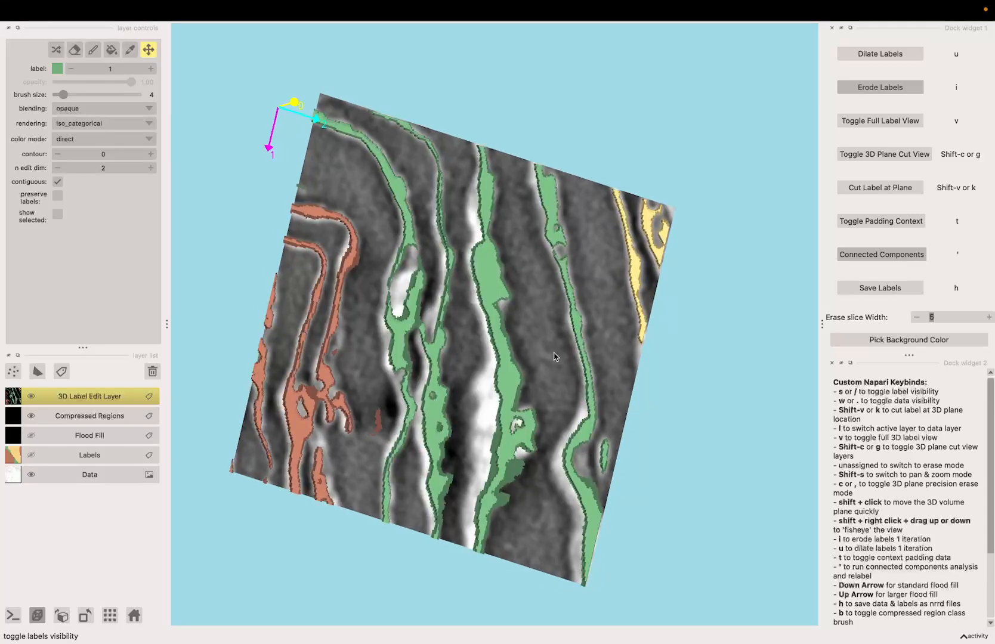
drag(554, 356, 599, 300)
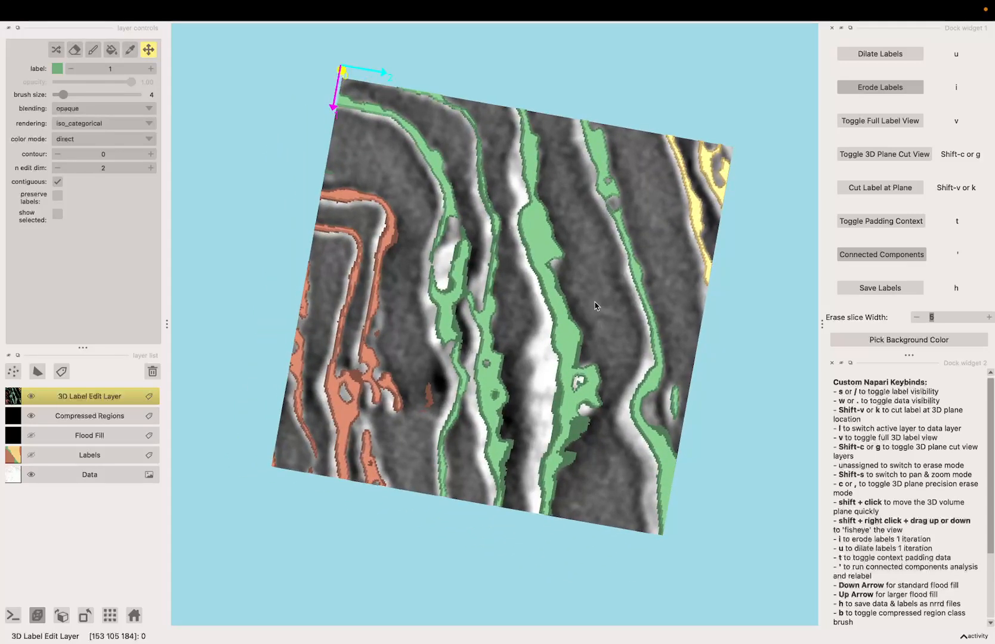
scroll(344, 273, up, 3)
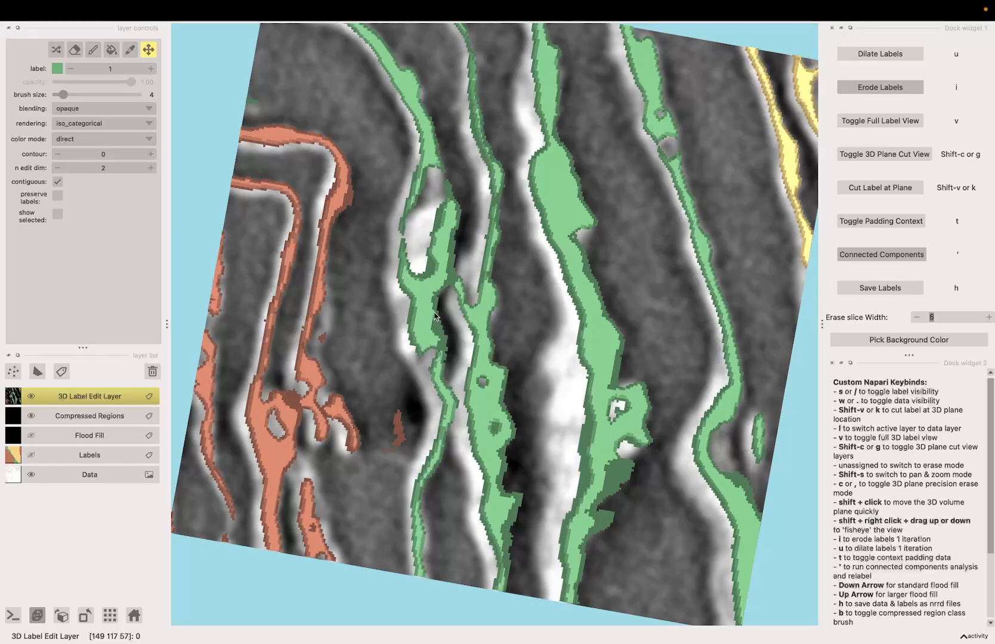
scroll(486, 391, down, 3)
drag(521, 404, 452, 391)
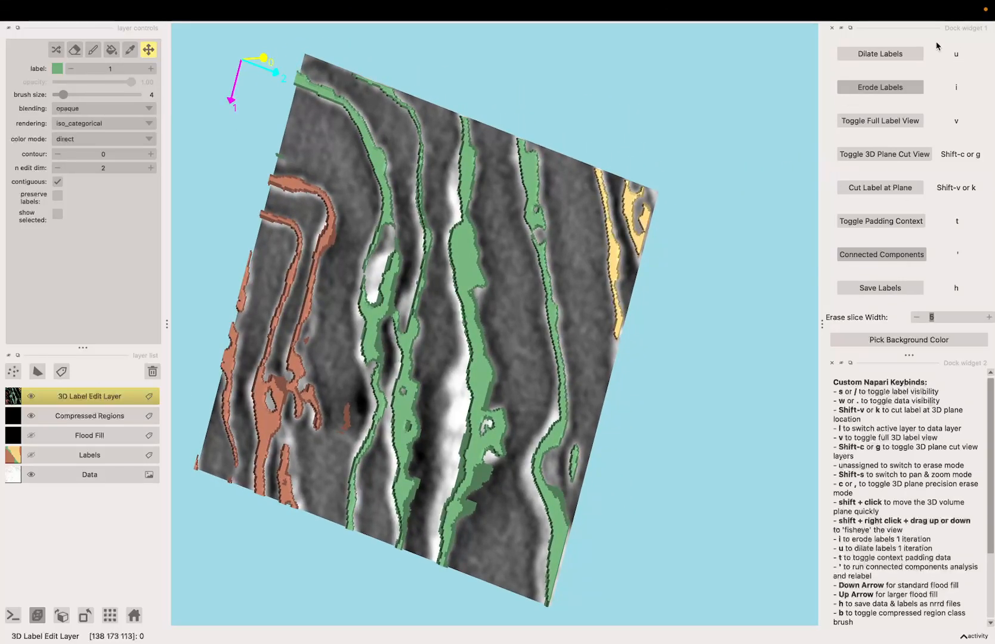
scroll(540, 286, up, 2)
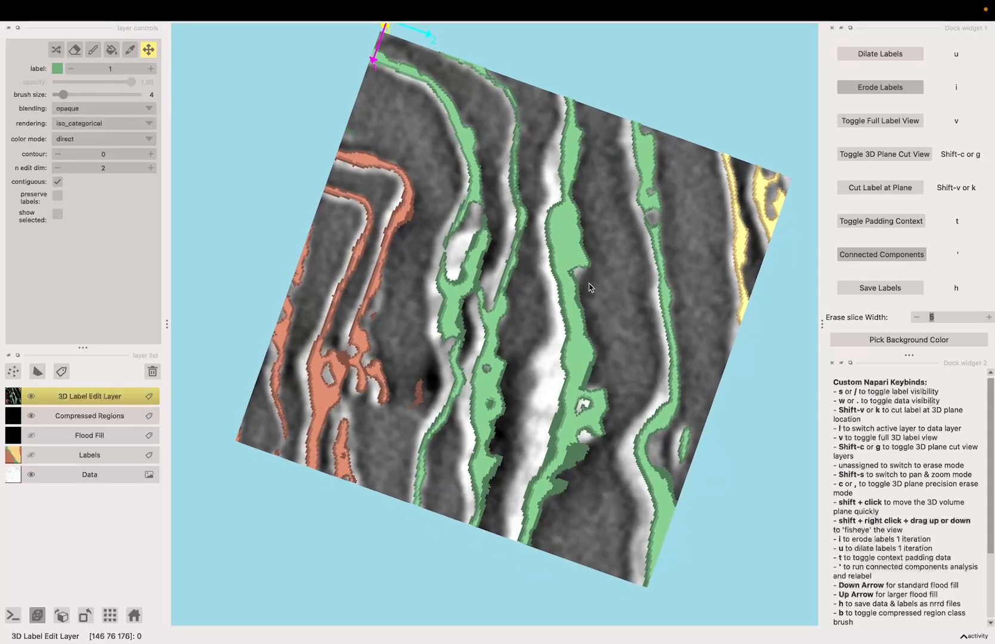
Set the erase slice width to 30 and toggle the full 3D label view
click(940, 316)
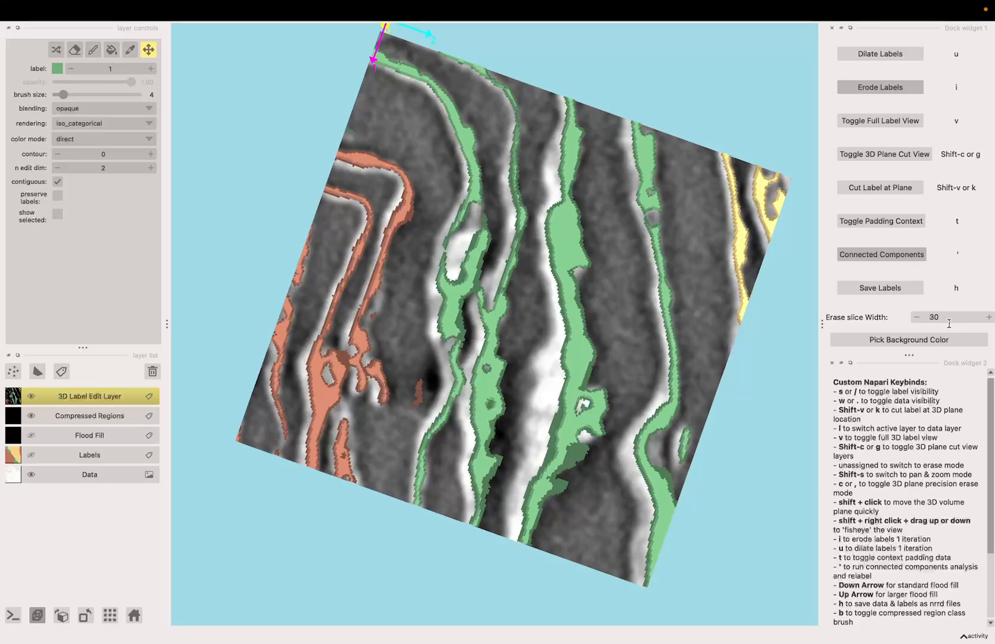
key(v)
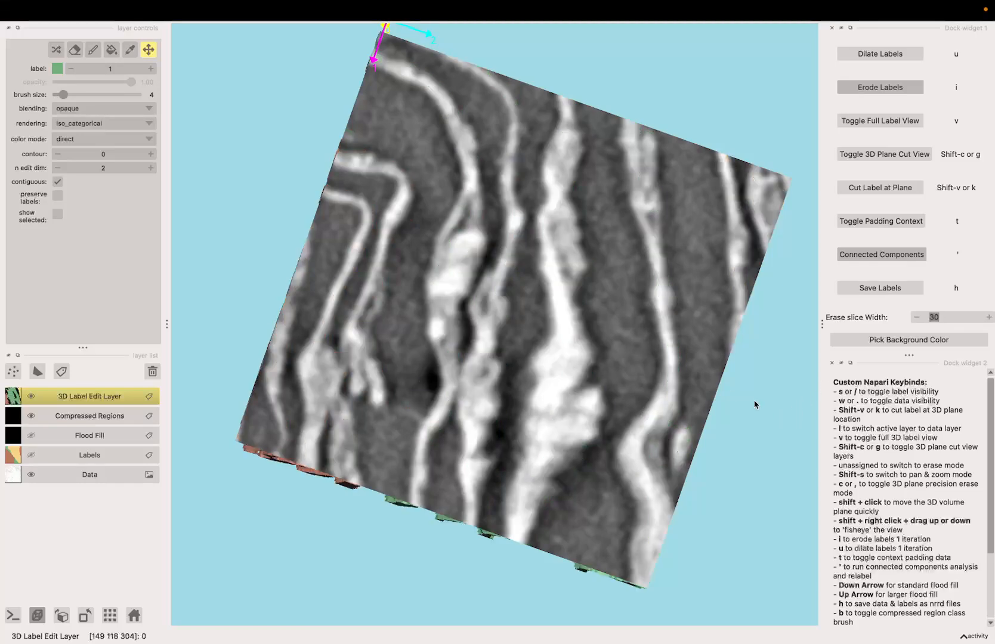
drag(598, 356, 491, 328)
Hide the data layer and orbit around the full 3D labels
key(w)
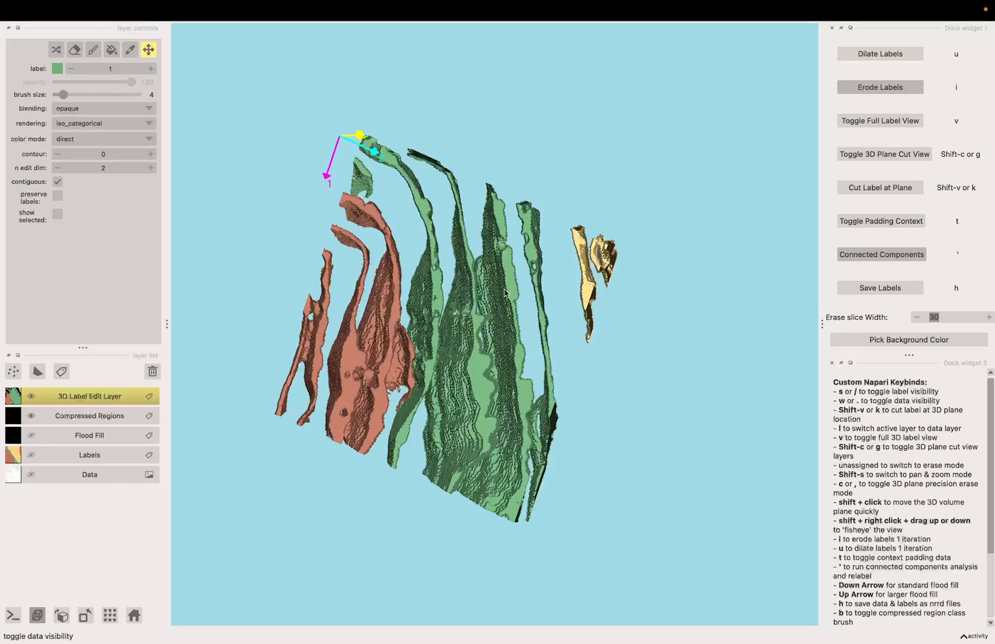
key(w)
drag(496, 328, 343, 356)
key(w)
scroll(392, 358, up, 5)
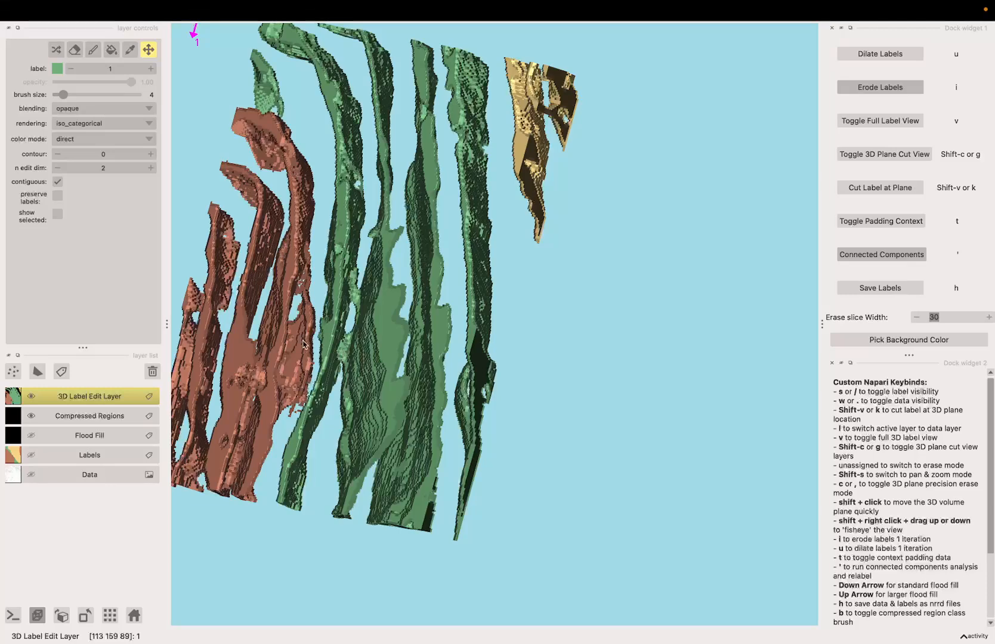
Switch to erase mode and erase label voxels in the 3D view, orbiting between strokes
key(e)
scroll(239, 397, up, 3)
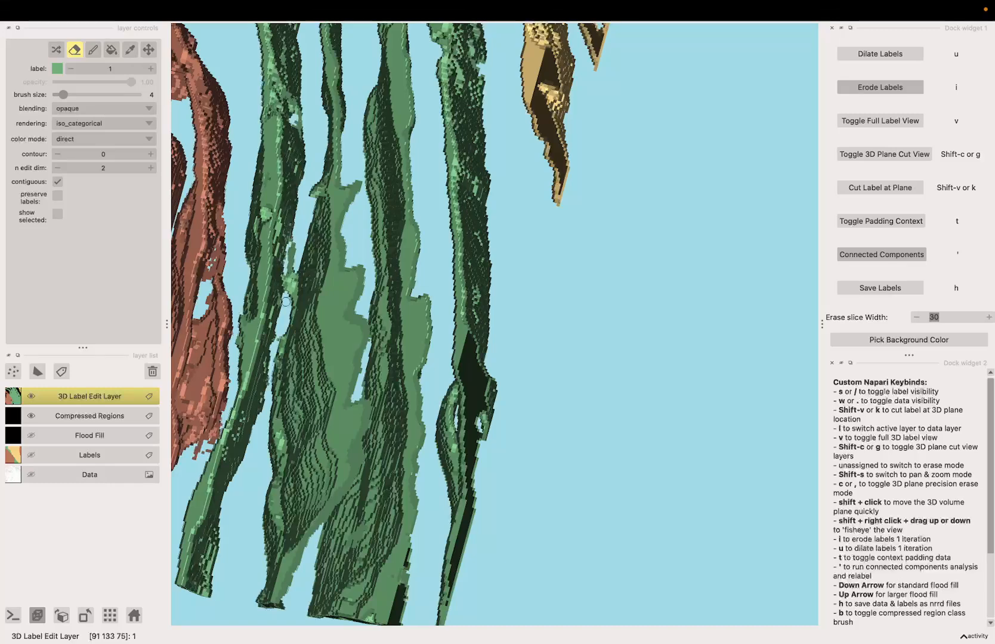
scroll(294, 292, up, 2)
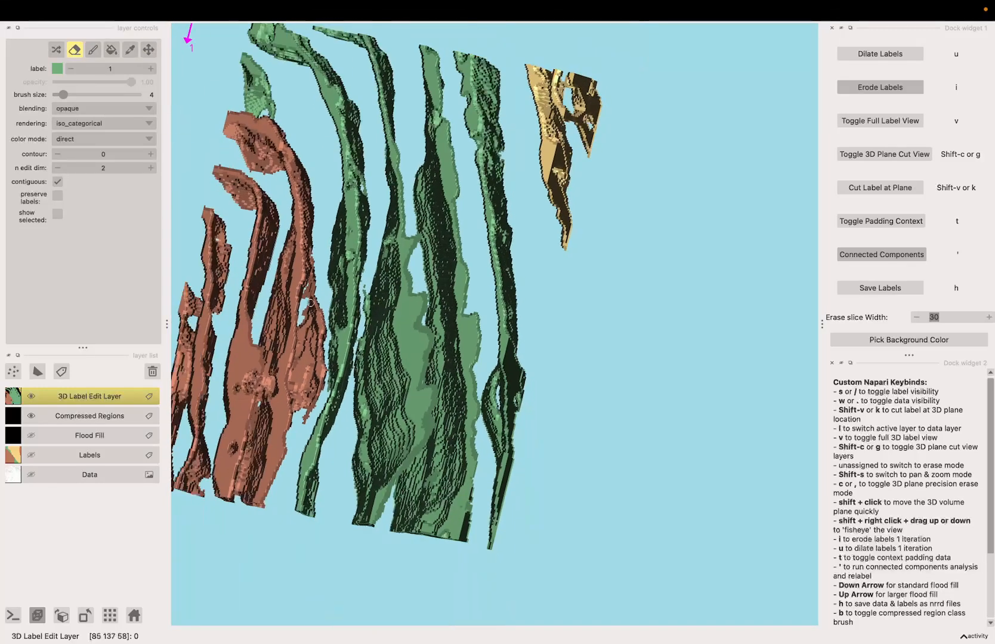
key(g)
key(space)
drag(270, 524, 360, 514)
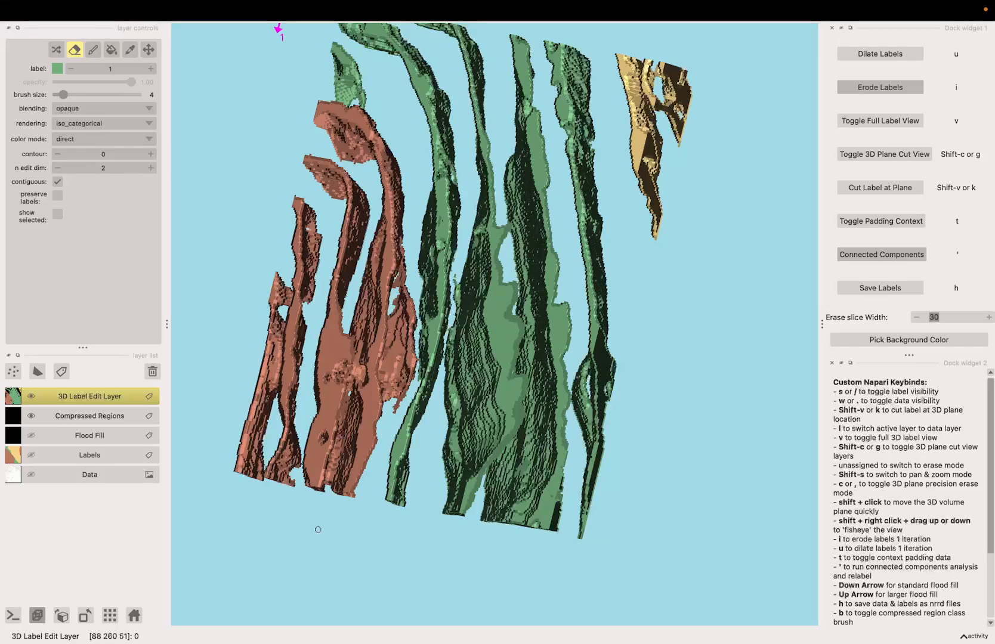
key(space)
mouse_move(605, 541)
mouse_down()
mouse_move(633, 547)
mouse_move(591, 555)
mouse_move(555, 544)
mouse_move(562, 533)
mouse_up()
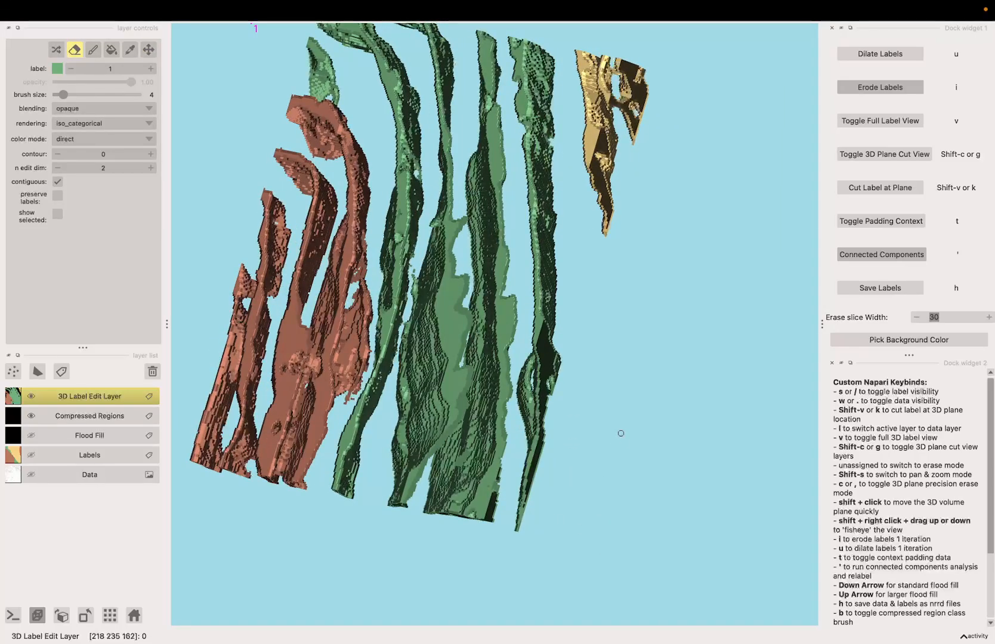
key(space)
mouse_move(621, 433)
mouse_down()
mouse_move(581, 526)
mouse_move(631, 489)
mouse_move(594, 466)
mouse_move(624, 475)
mouse_move(707, 471)
mouse_move(707, 428)
mouse_up()
key(space)
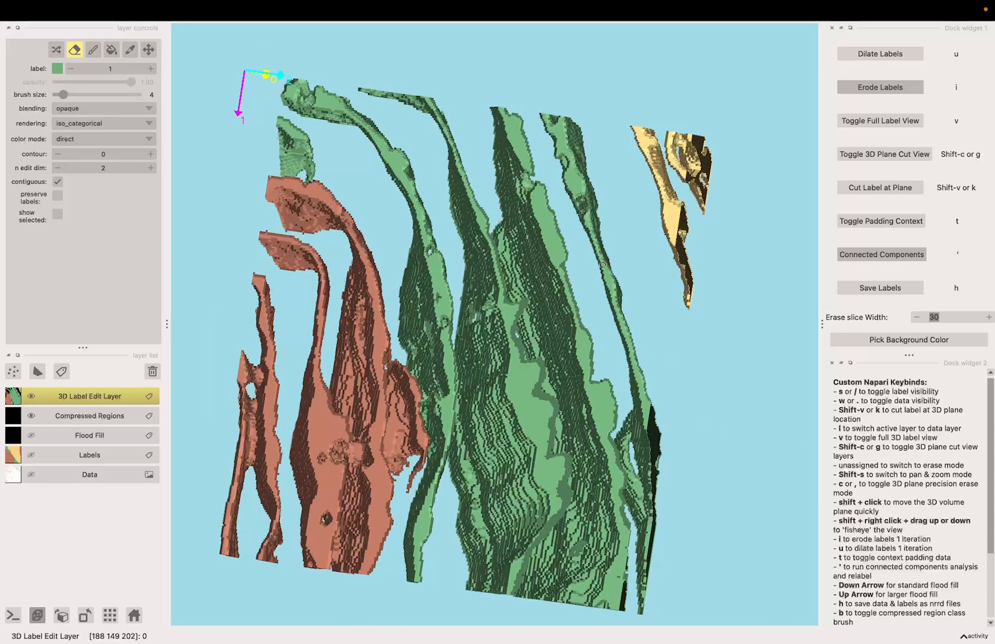
Alternate between pan & zoom and the eraser to remove more label voxels from the 3D labels
click(149, 50)
drag(683, 376, 428, 287)
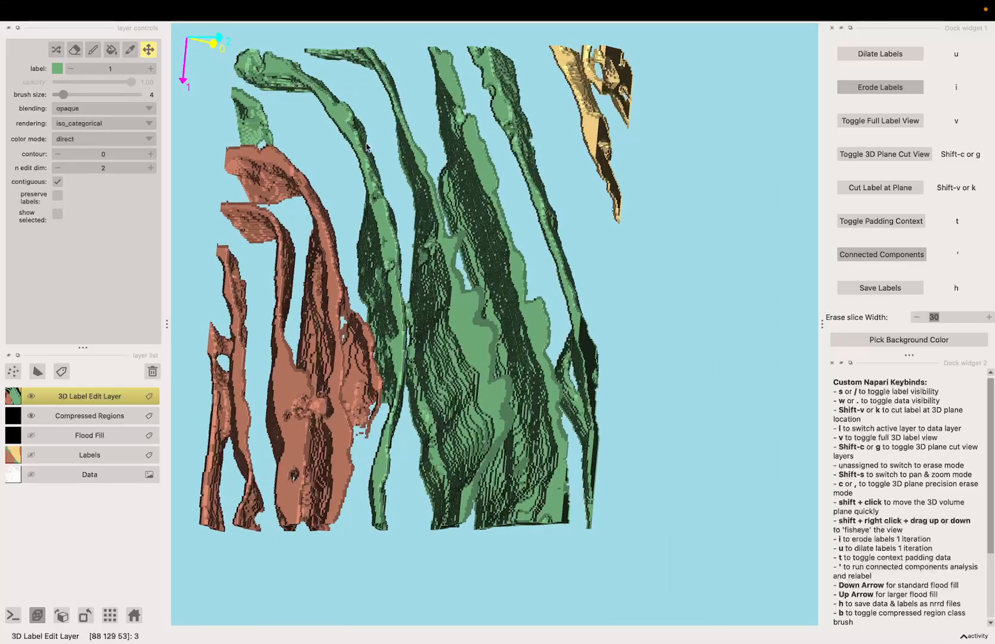
key(1)
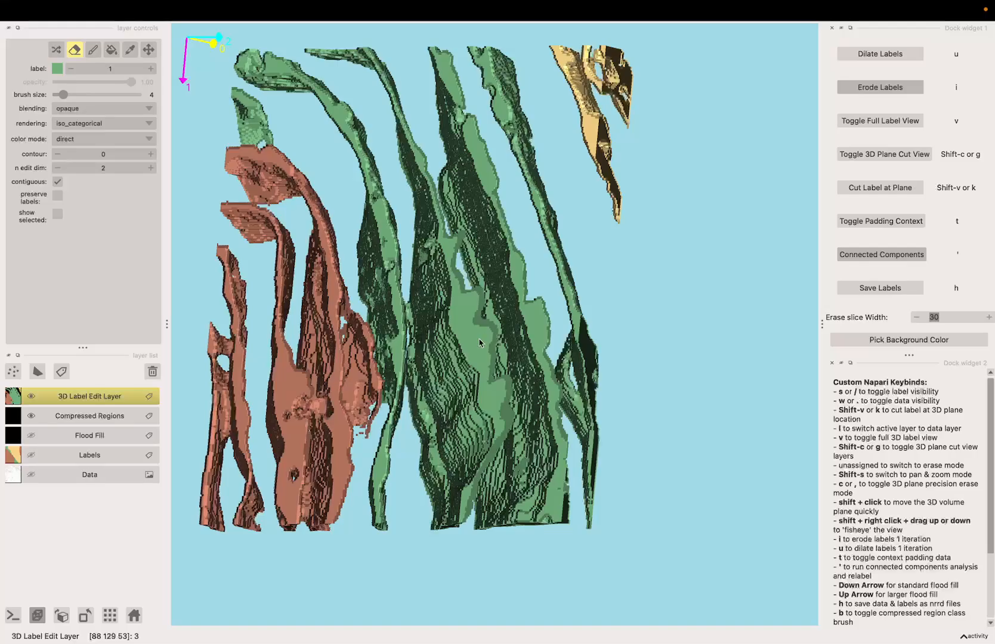
drag(479, 343, 508, 391)
key(space)
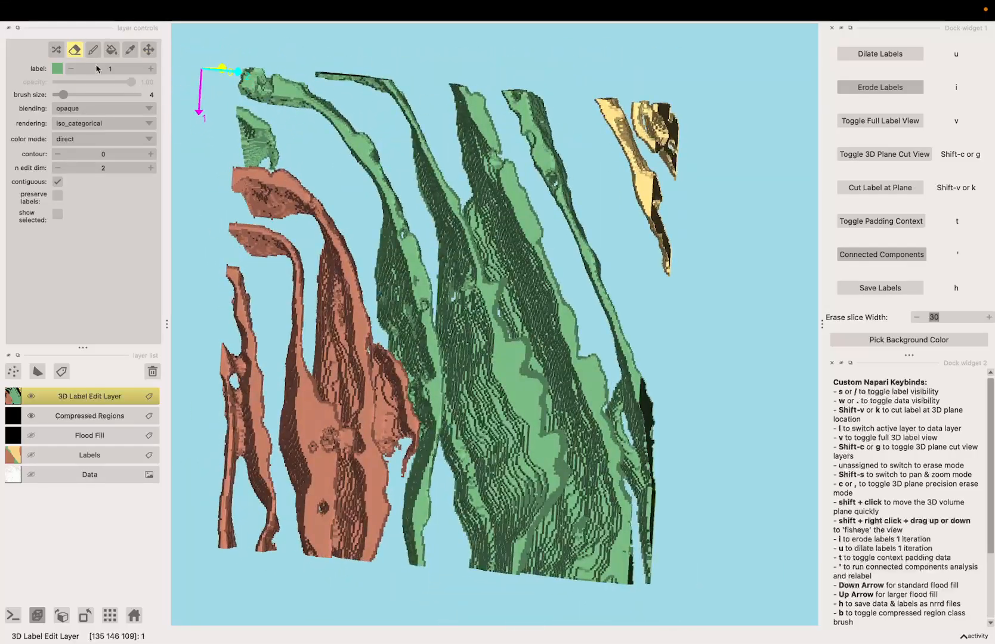
key(space)
mouse_move(352, 212)
mouse_down()
mouse_move(349, 251)
mouse_move(438, 271)
mouse_move(335, 214)
mouse_up()
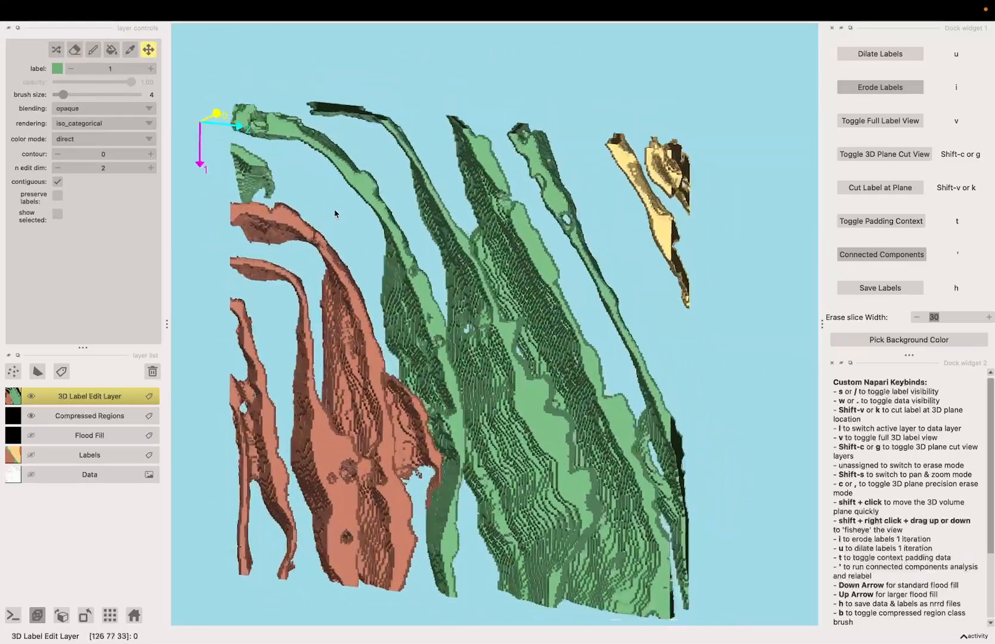
mouse_move(500, 525)
mouse_down()
mouse_move(466, 534)
mouse_move(397, 505)
mouse_move(520, 511)
mouse_move(499, 513)
mouse_up()
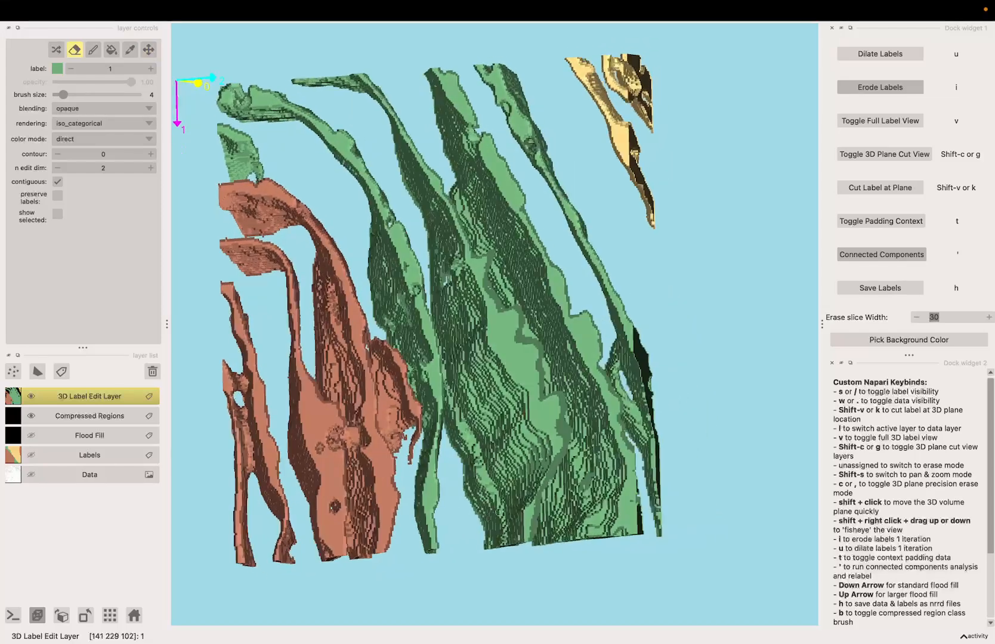
key(space)
mouse_move(250, 385)
mouse_down()
mouse_move(258, 371)
mouse_move(293, 406)
mouse_up()
key(space)
key(space)
mouse_move(285, 350)
mouse_down()
mouse_move(454, 508)
mouse_move(484, 506)
mouse_up()
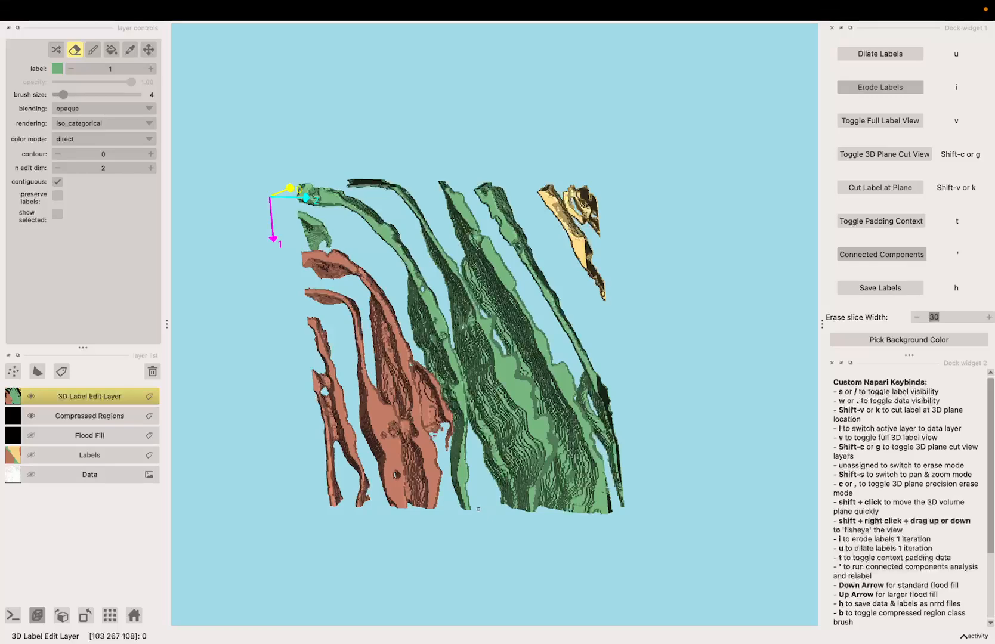
Run connected components analysis to relabel, and inspect the resulting preview from several angles
key(apostrophe)
drag(625, 340, 586, 359)
drag(609, 356, 579, 298)
key(apostrophe)
drag(497, 482, 425, 439)
scroll(425, 439, up, 5)
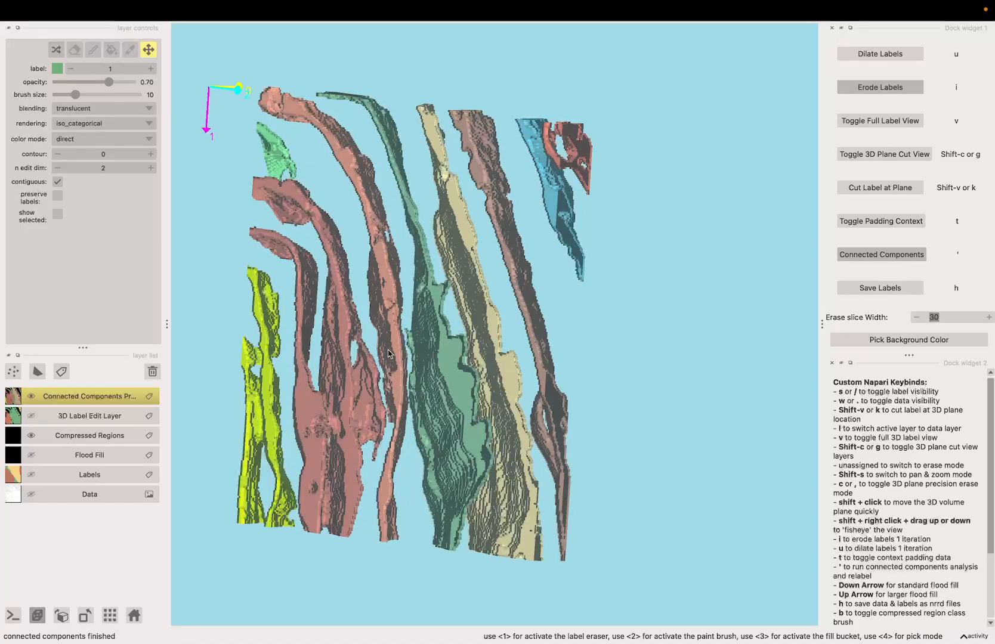
drag(388, 354, 566, 242)
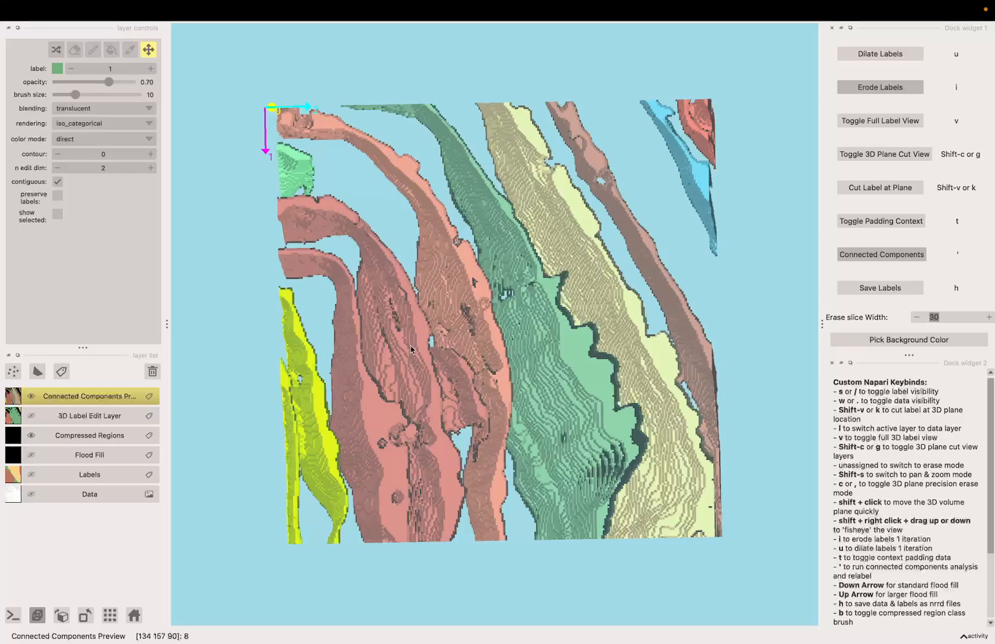
drag(411, 350, 374, 418)
drag(410, 543, 429, 326)
Zoom in on the orange label on the 3D Label Edit Layer and erase voxels from it
scroll(368, 303, up, 5)
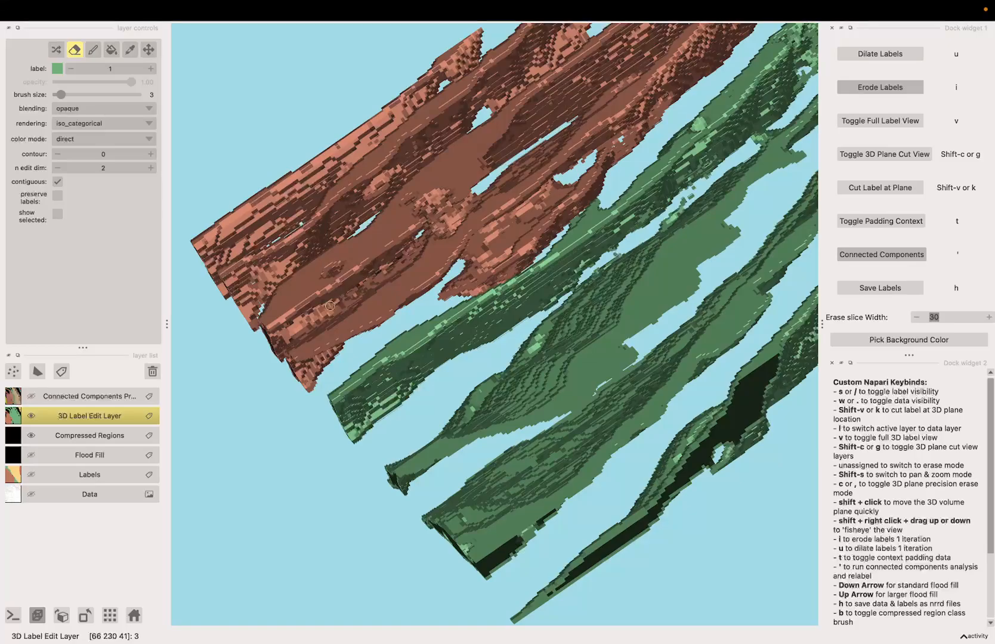
mouse_move(300, 330)
mouse_down()
mouse_move(377, 287)
mouse_move(340, 309)
mouse_move(335, 326)
mouse_move(427, 252)
mouse_move(346, 343)
mouse_move(434, 237)
mouse_move(388, 194)
mouse_up()
key(space)
key(space)
key(space)
scroll(386, 191, up, 4)
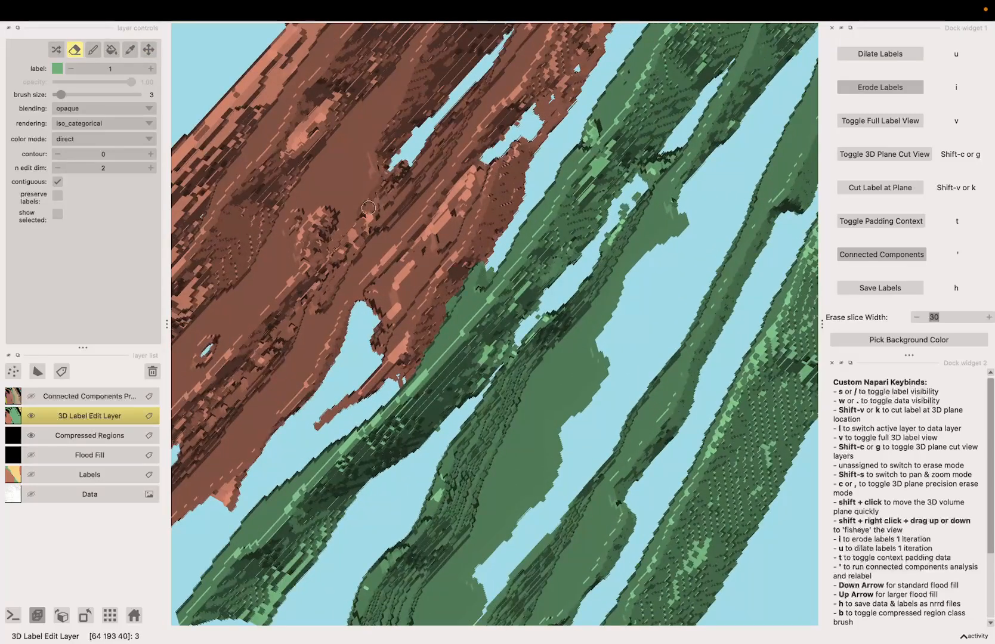
scroll(376, 199, up, 3)
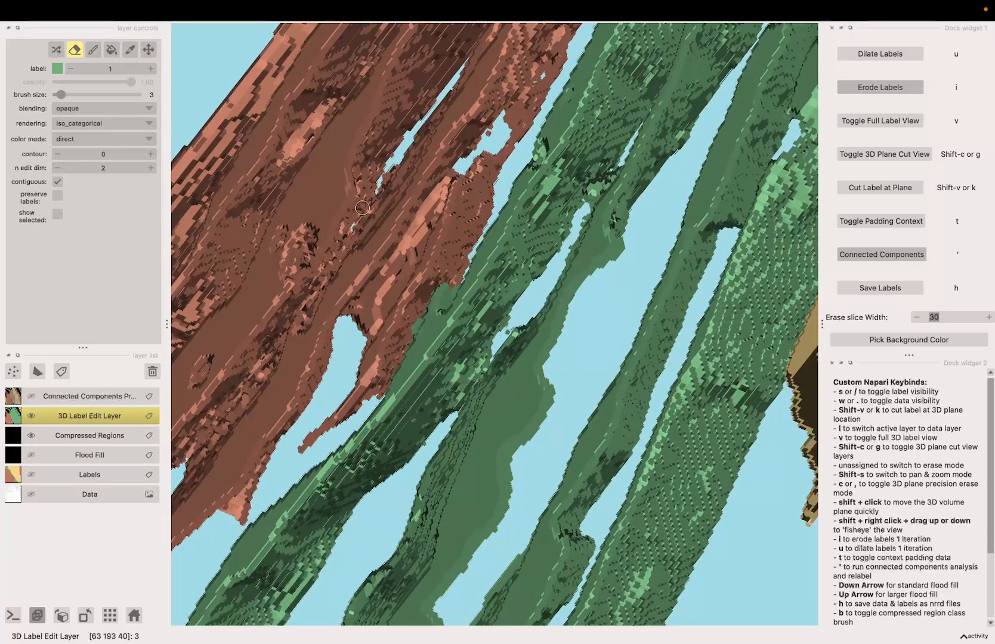
scroll(362, 208, down, 10)
Reorient the view, set the erase slice width to 15 and show the data layer
key(space)
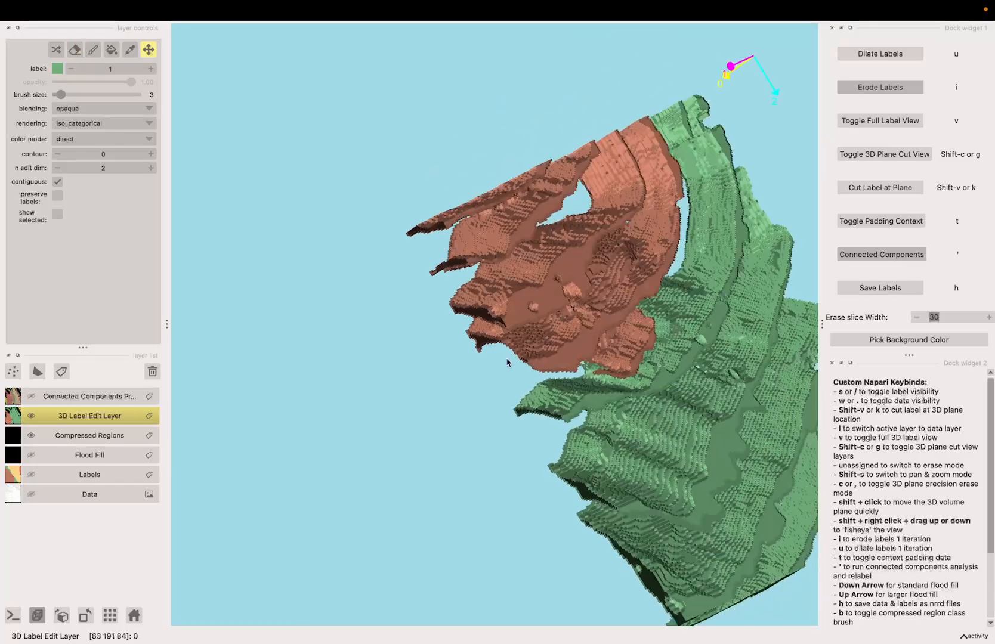
drag(508, 362, 486, 269)
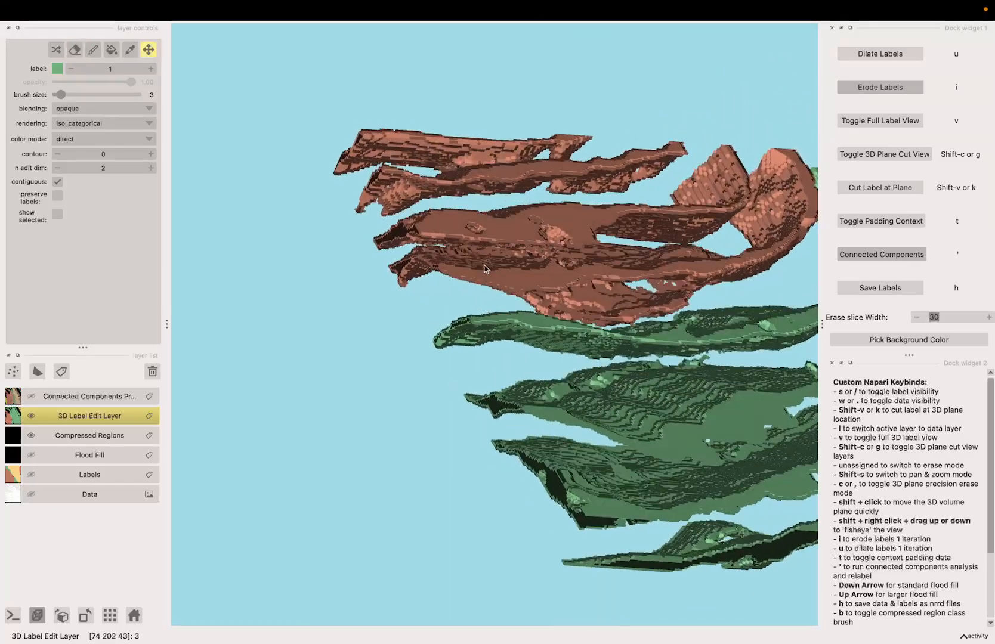
scroll(486, 269, up, 6)
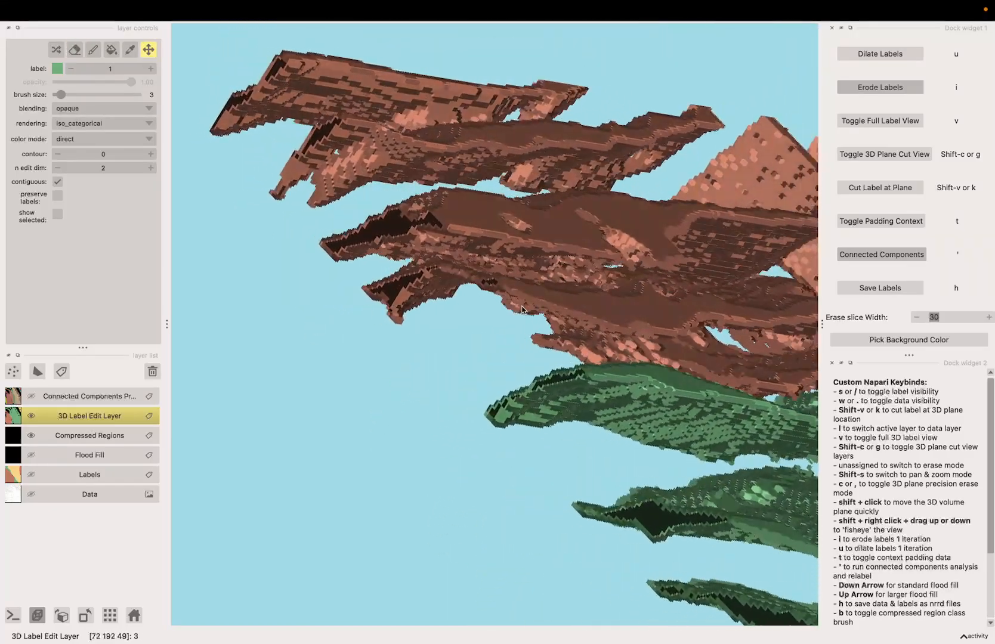
mouse_move(523, 310)
mouse_down()
mouse_move(597, 301)
mouse_move(537, 340)
mouse_up()
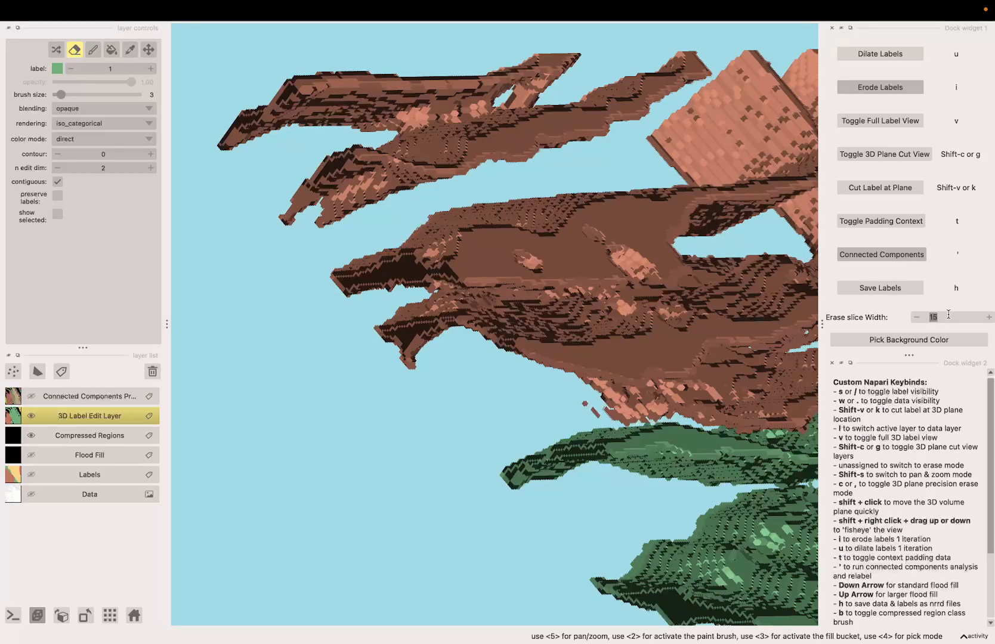
scroll(520, 410, down, 3)
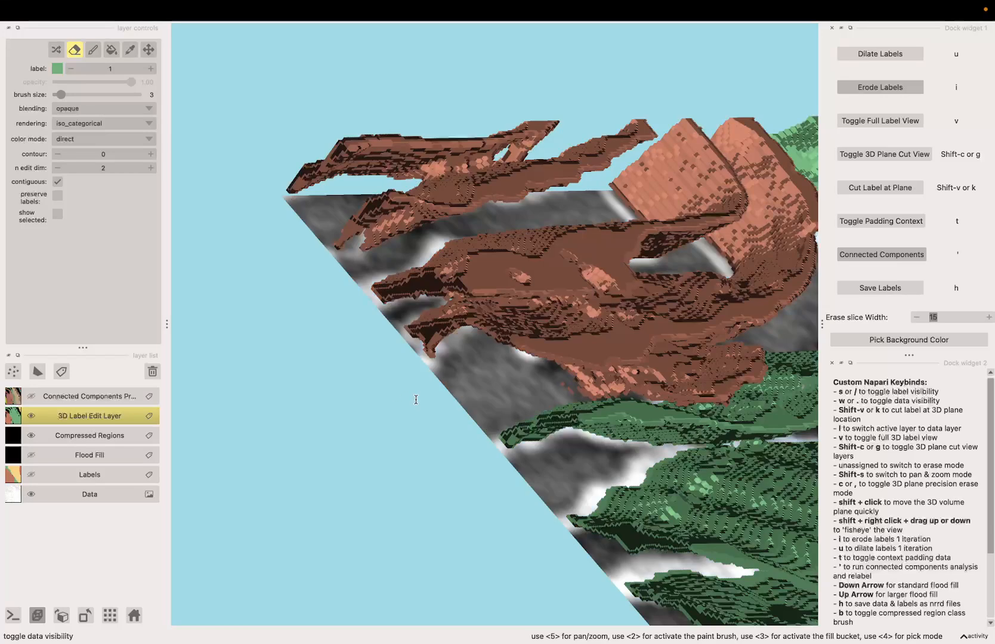
Cut the label at the 3D plane location and erase label voxels along the cut plane
key(k)
key(space)
mouse_move(417, 400)
mouse_down()
mouse_move(411, 406)
mouse_move(406, 389)
mouse_up()
scroll(407, 388, up, 3)
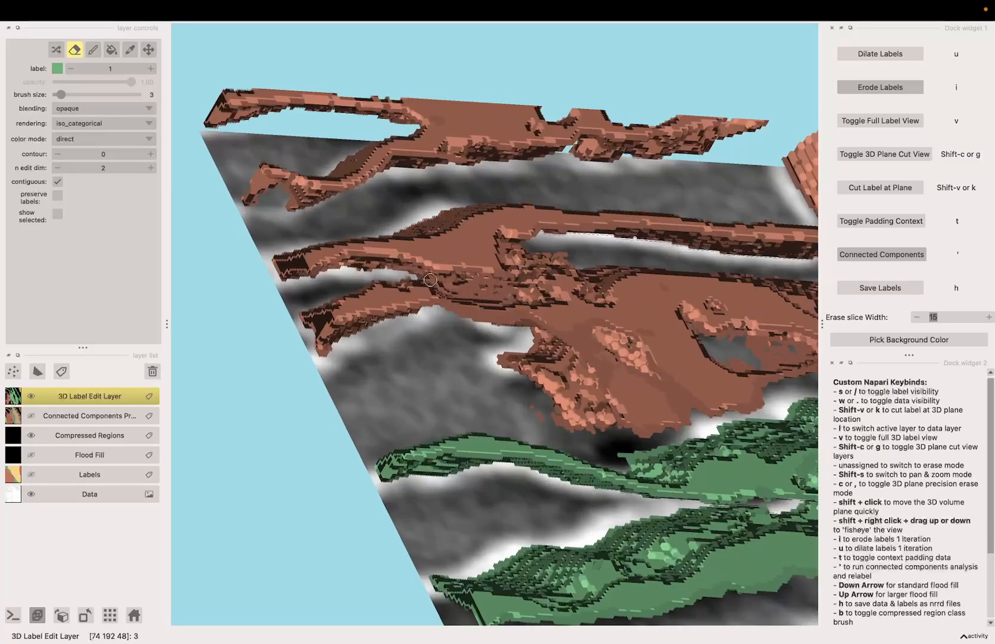
key(space)
drag(459, 286, 410, 294)
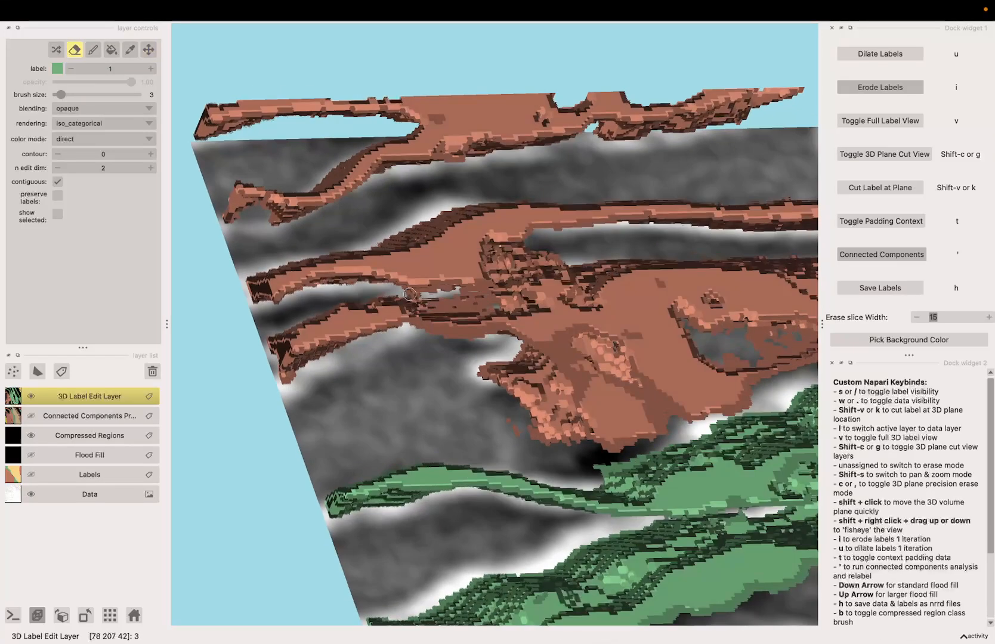
Rotate the view and toggle data and label visibility to inspect the orange label
key(space)
mouse_move(477, 287)
mouse_down()
mouse_move(425, 339)
mouse_move(424, 404)
mouse_up()
key(w)
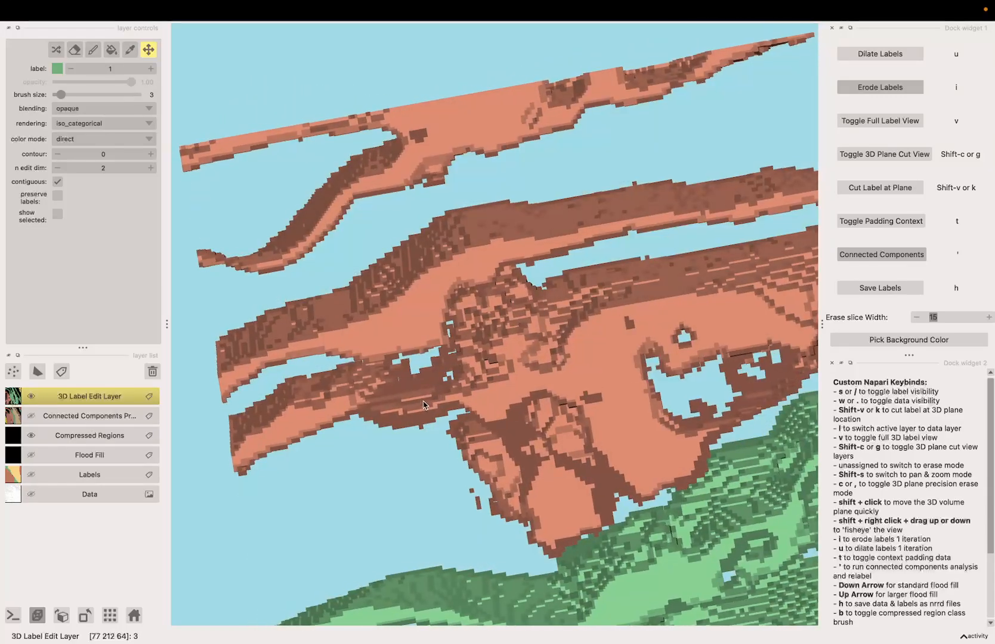
key(w)
key(s)
scroll(423, 406, down, 3)
key(s)
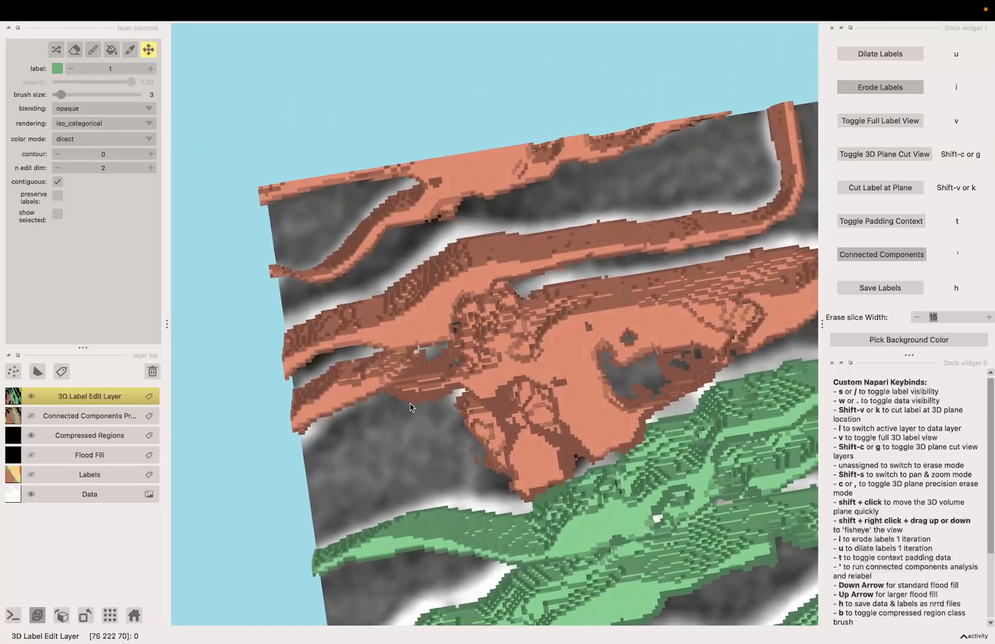
key(s)
Erase part of the orange label and shift the 3D plane through it in precision erase mode
drag(423, 405, 413, 401)
key(Left)
key(Left)
key(Left)
key(Left)
key(Right)
key(Right)
key(Right)
key(Right)
key(Right)
key(Right)
key(Right)
key(Right)
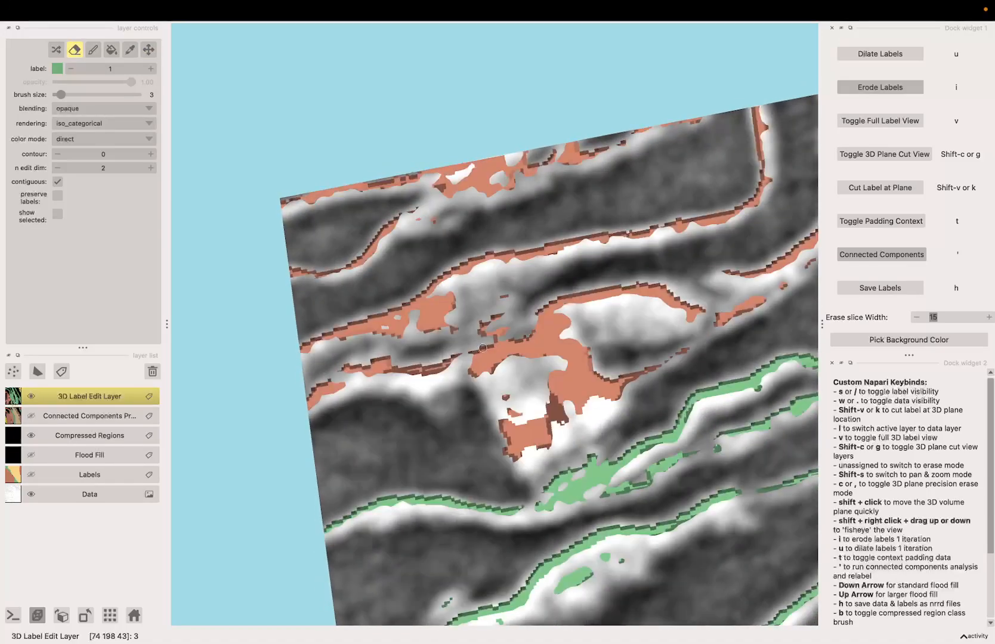
key(c)
scroll(486, 311, up, 4)
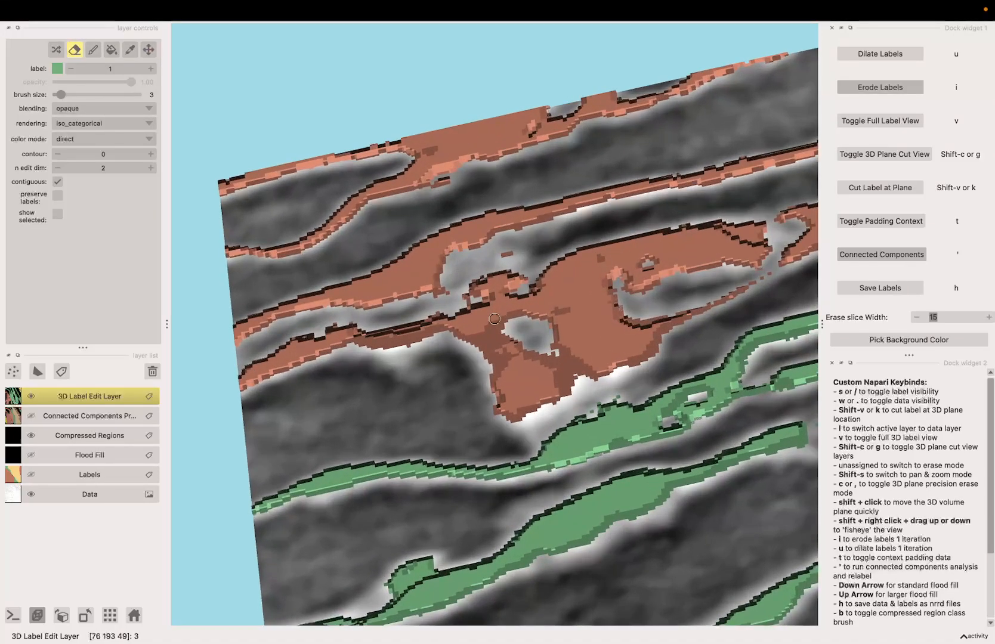
key(Right)
key(Right)
key(Right)
Erase orange label voxels along the 3D plane at several plane positions using precision erase mode
key(Right)
key(Right)
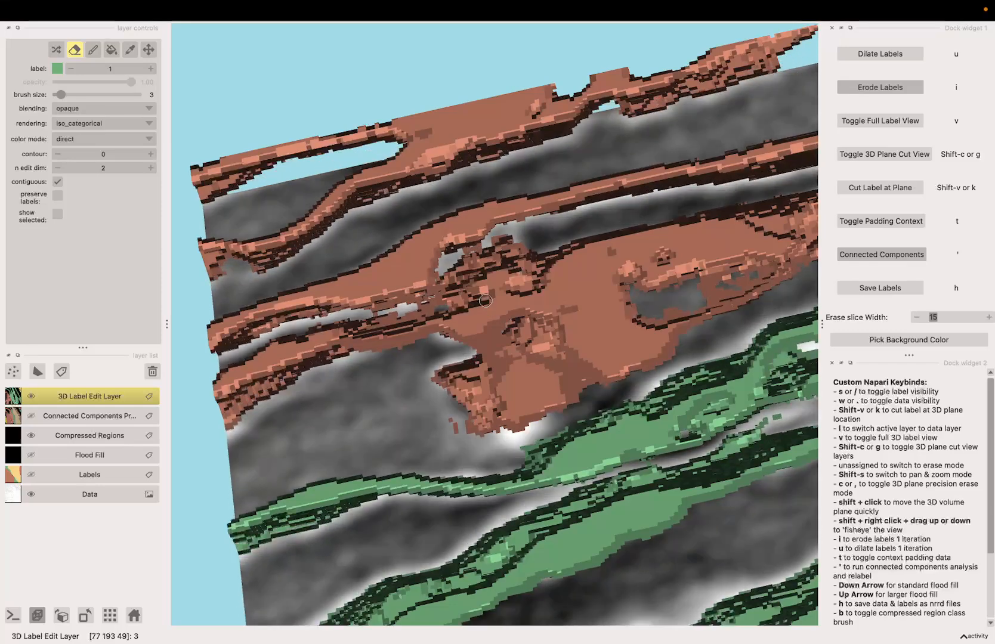
key(c)
mouse_move(487, 311)
mouse_down()
mouse_move(461, 292)
mouse_move(461, 312)
mouse_move(483, 246)
mouse_up()
key(Right)
key(Right)
key(c)
key(Left)
key(Left)
key(Left)
key(Right)
key(Right)
key(Right)
key(Right)
key(Right)
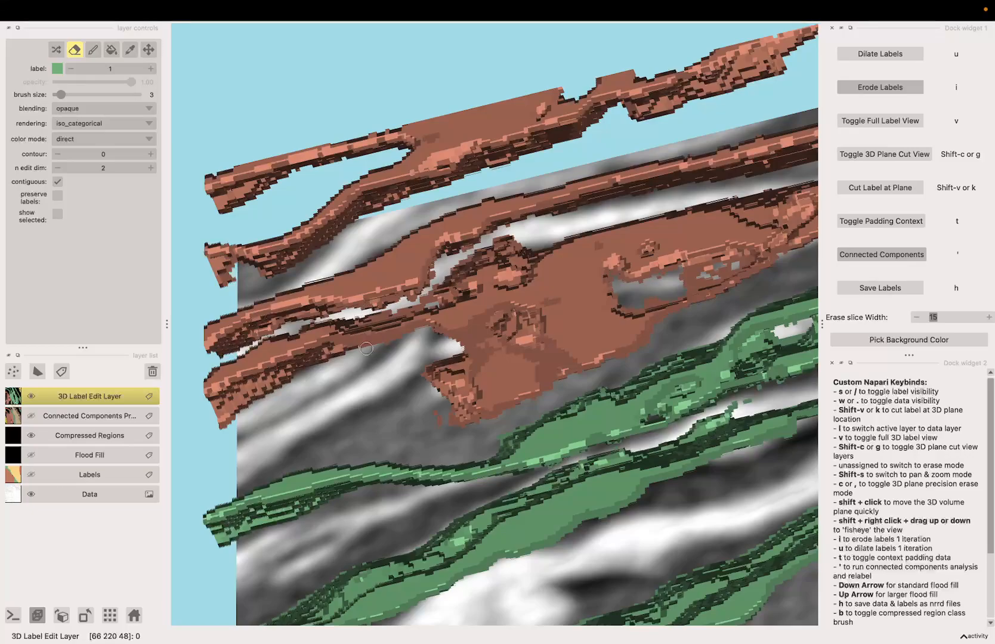
key(c)
mouse_move(367, 348)
mouse_down()
mouse_move(400, 382)
mouse_move(511, 400)
mouse_move(338, 413)
mouse_move(346, 376)
mouse_move(424, 401)
mouse_move(554, 490)
mouse_move(349, 235)
mouse_move(570, 377)
mouse_move(412, 336)
mouse_up()
Run connected components analysis to relabel the edited labels
key(apostrophe)
key(apostrophe)
key(c)
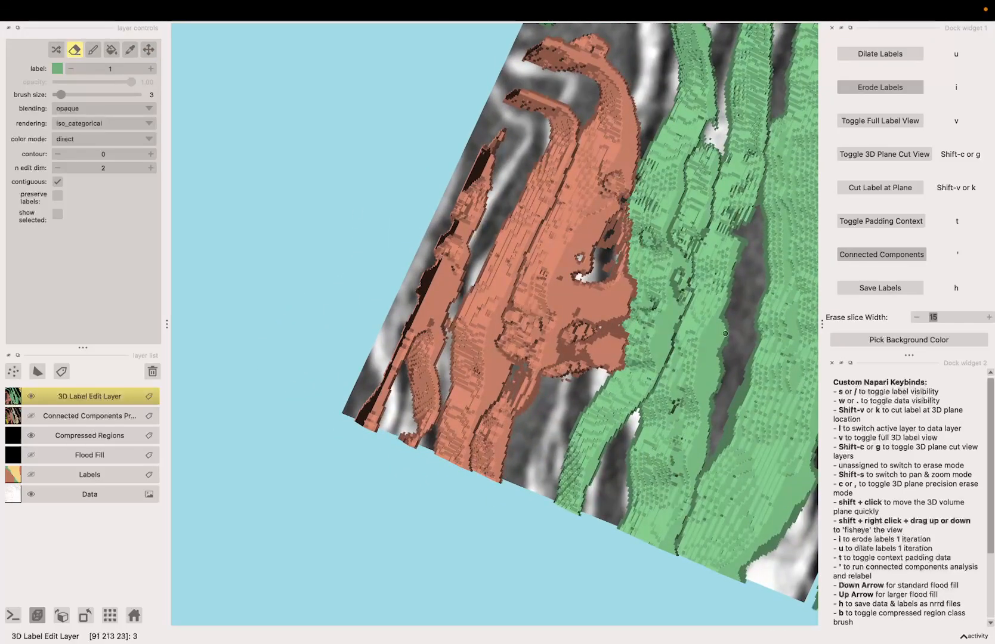
Advance the 3D plane and erase further orange label voxels along it in precision erase mode
key(Right)
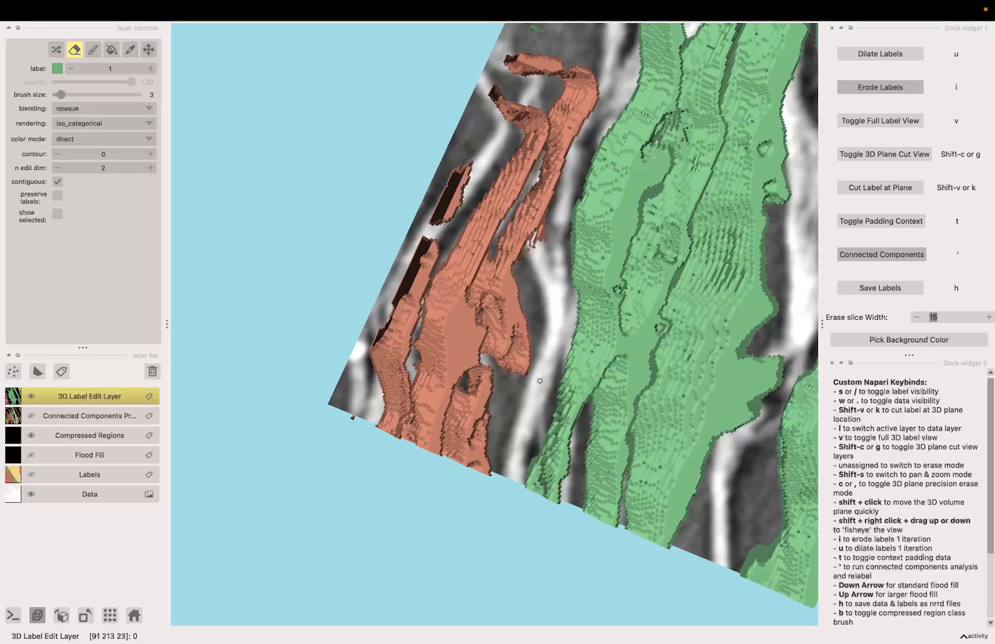
key(Right)
key(Right)
key(c)
mouse_move(535, 370)
mouse_down()
mouse_move(429, 302)
mouse_move(382, 288)
mouse_up()
key(c)
scroll(467, 297, up, 4)
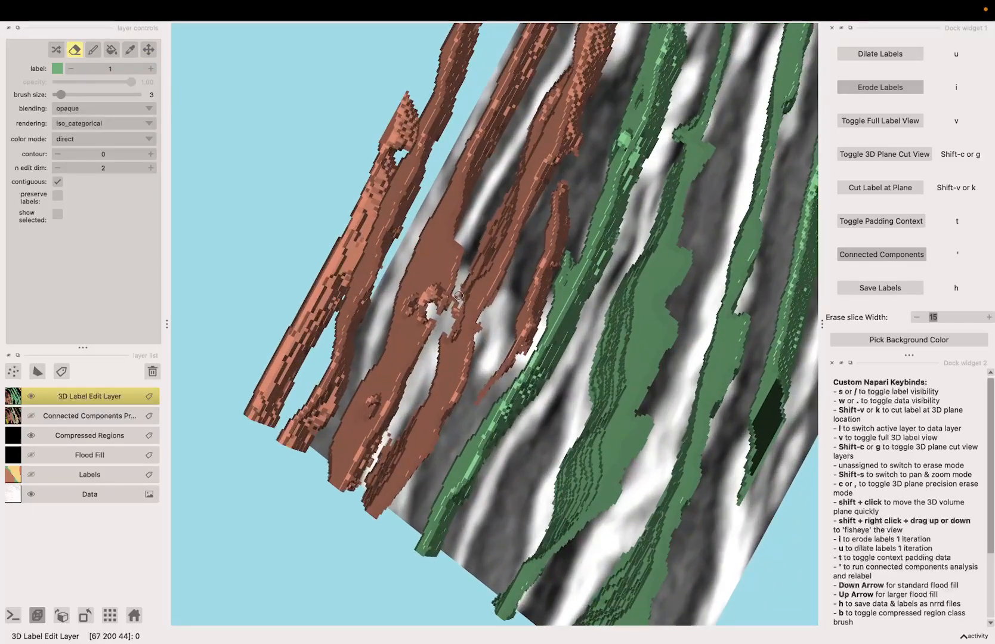
key(c)
mouse_move(438, 354)
mouse_down()
mouse_move(375, 457)
mouse_move(503, 465)
mouse_up()
key(c)
key(c)
key(c)
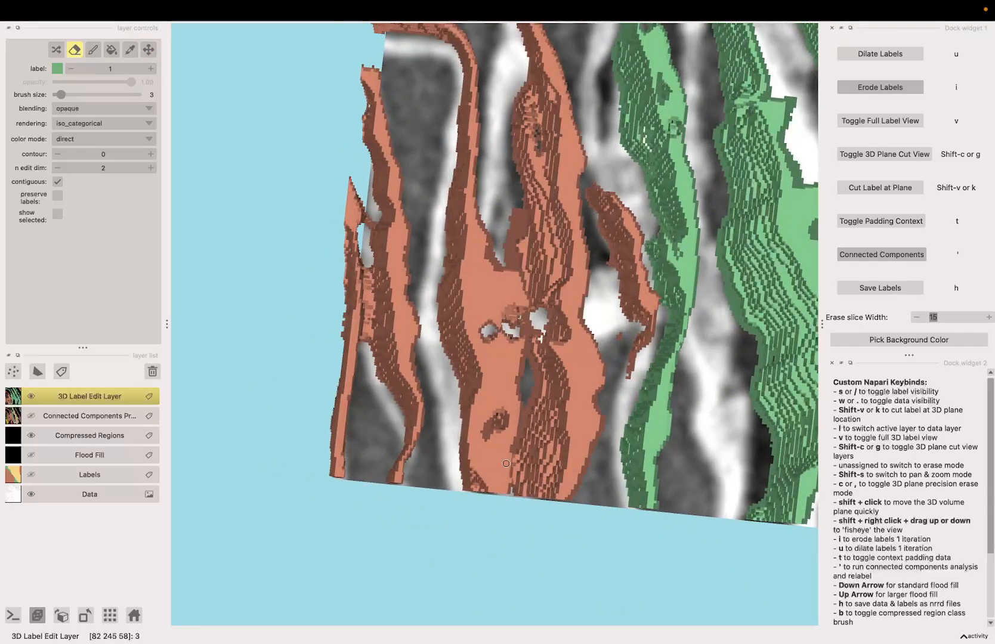
Run connected components again and inspect the relabelled preview
key(apostrophe)
key(apostrophe)
drag(429, 388, 366, 286)
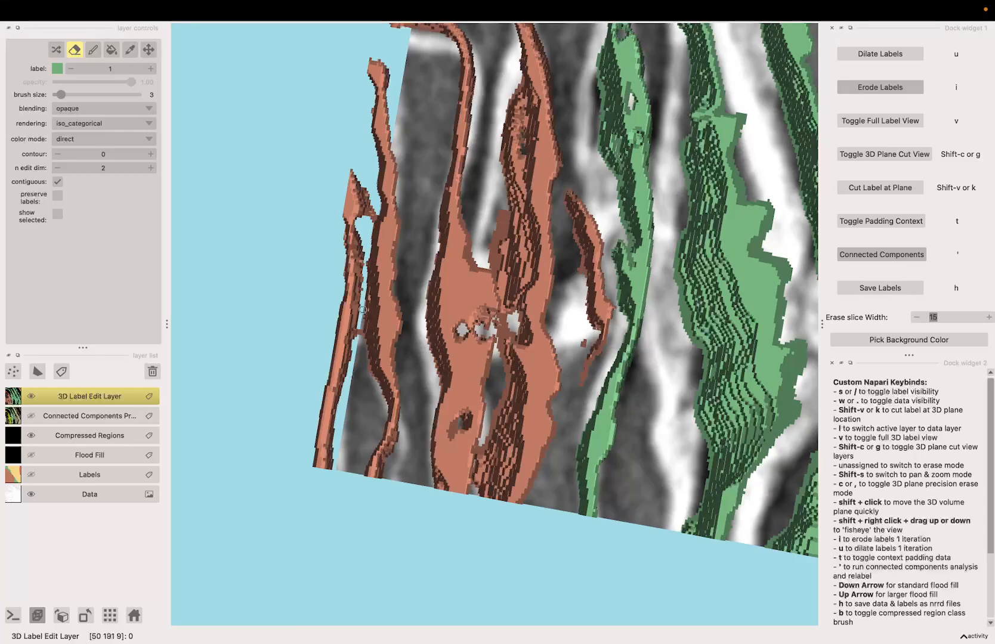
drag(362, 320, 373, 245)
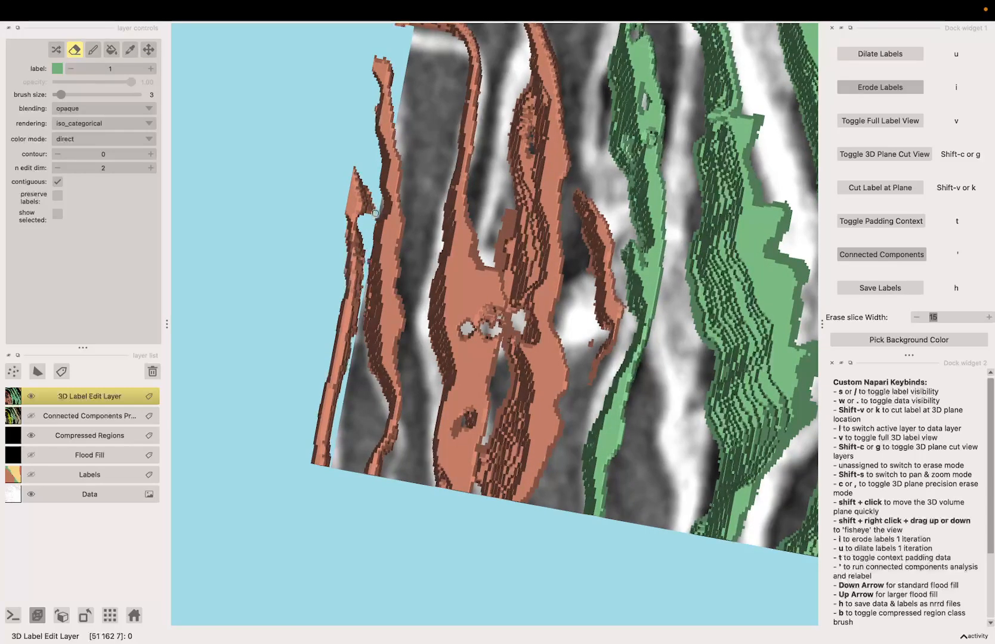
key(apostrophe)
scroll(392, 349, down, 9)
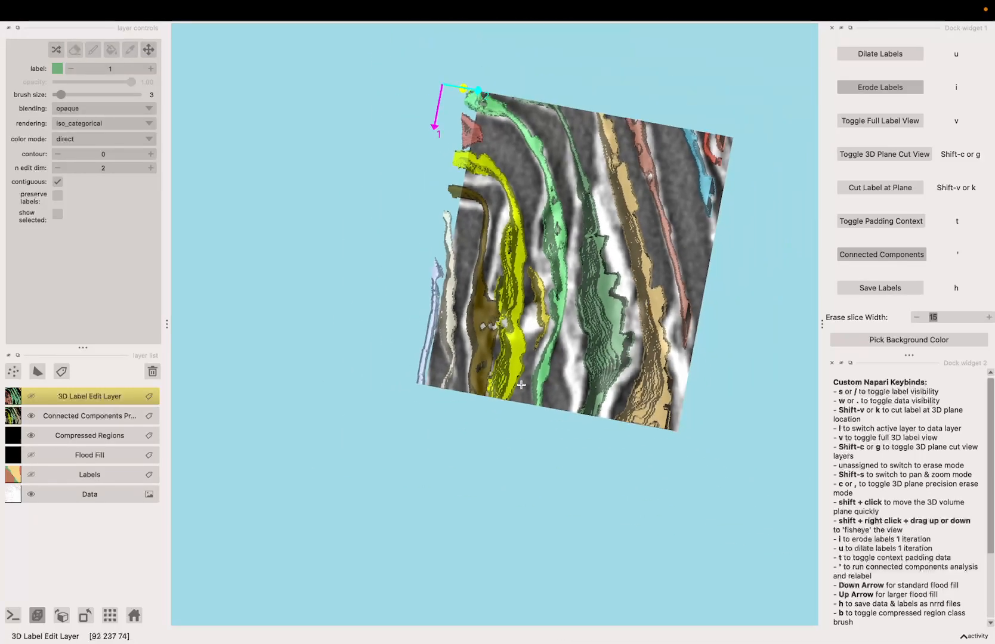
Erase a cut through the orange label in precision mode and rerun connected components
scroll(451, 326, up, 3)
key(comma)
mouse_move(427, 385)
mouse_down()
mouse_move(469, 452)
mouse_move(505, 464)
mouse_move(616, 440)
mouse_move(413, 430)
mouse_move(630, 465)
mouse_move(477, 394)
mouse_up()
key(apostrophe)
Examine the edited orange and green labels from several orientations and zoom levels
key(c)
scroll(394, 322, up, 5)
drag(394, 322, 380, 305)
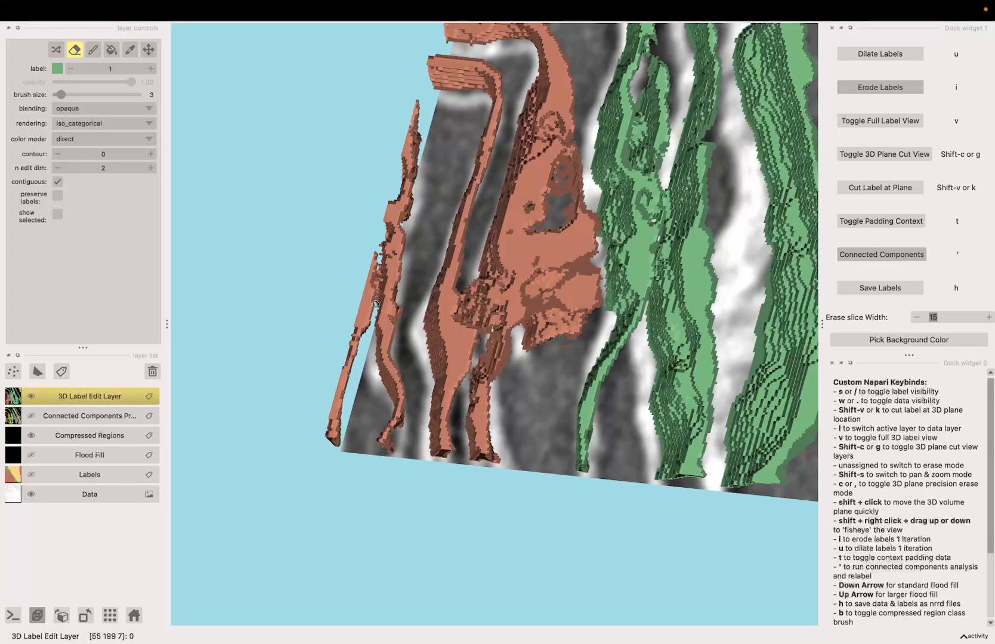
scroll(381, 266, down, 5)
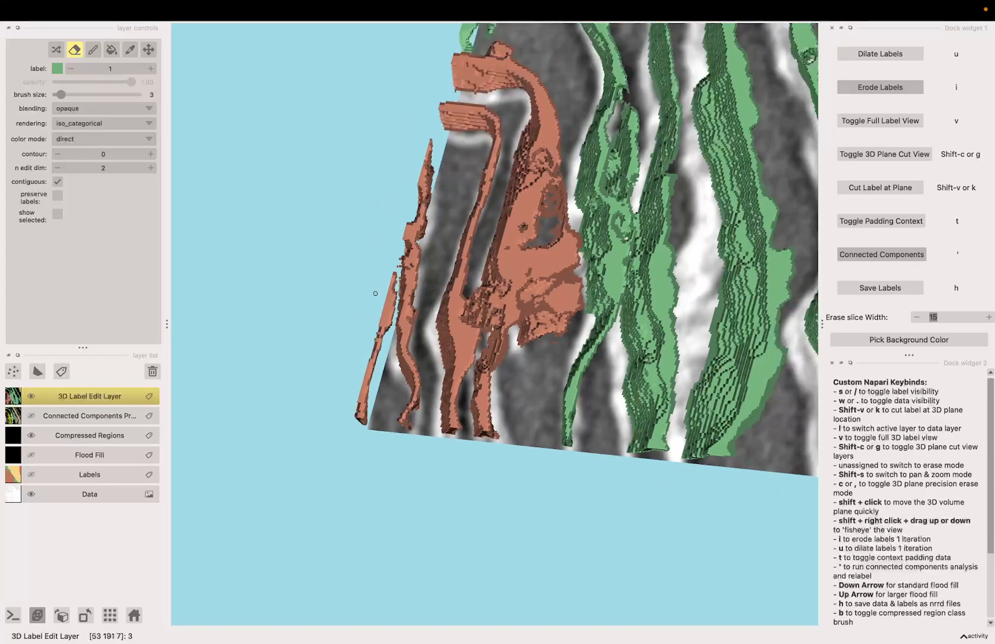
key(c)
mouse_move(520, 446)
mouse_down()
mouse_move(530, 448)
mouse_move(462, 479)
mouse_move(502, 467)
mouse_up()
key(c)
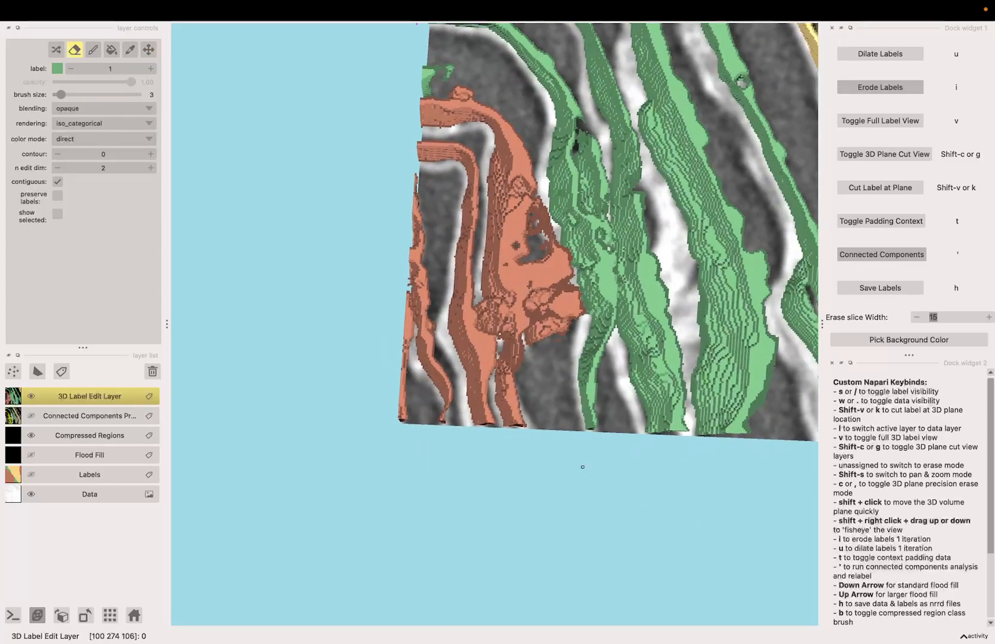
key(c)
drag(555, 260, 570, 358)
key(c)
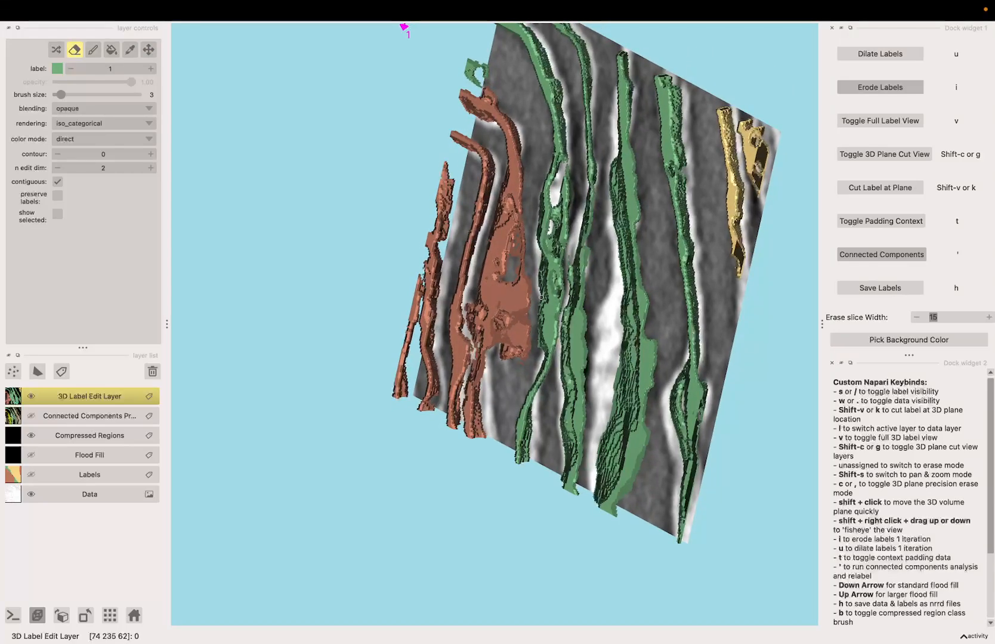
key(c)
mouse_move(530, 233)
mouse_down()
mouse_move(537, 244)
mouse_move(389, 345)
mouse_move(637, 295)
mouse_move(481, 324)
mouse_move(561, 329)
mouse_up()
key(c)
key(c)
mouse_move(533, 288)
mouse_down()
mouse_move(560, 302)
mouse_move(459, 322)
mouse_move(582, 315)
mouse_up()
key(c)
key(c)
key(c)
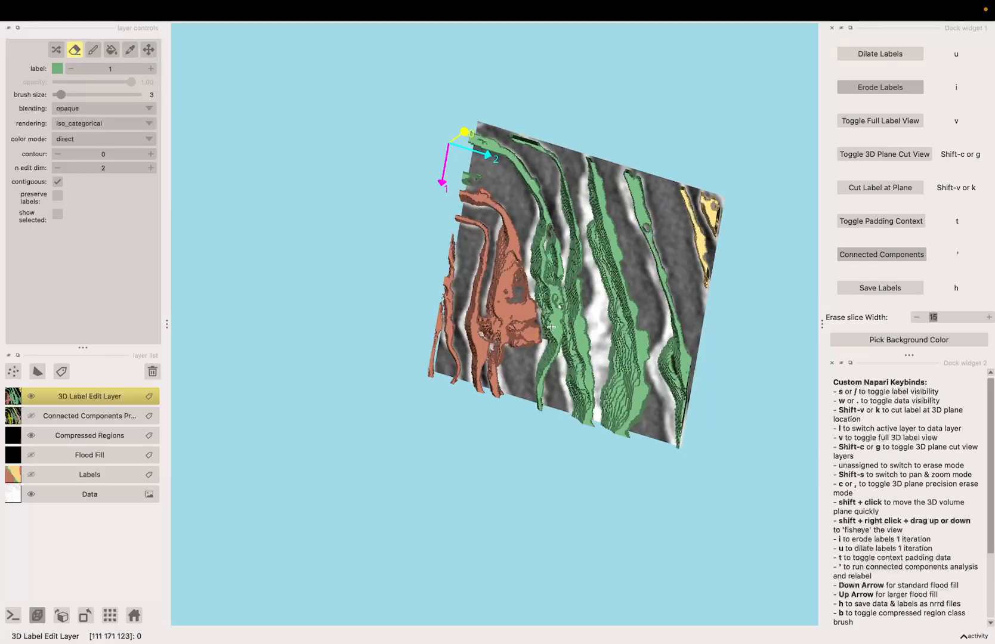
Switch to the full 3D label view and orbit around all labels, then return to the slice view
key(g)
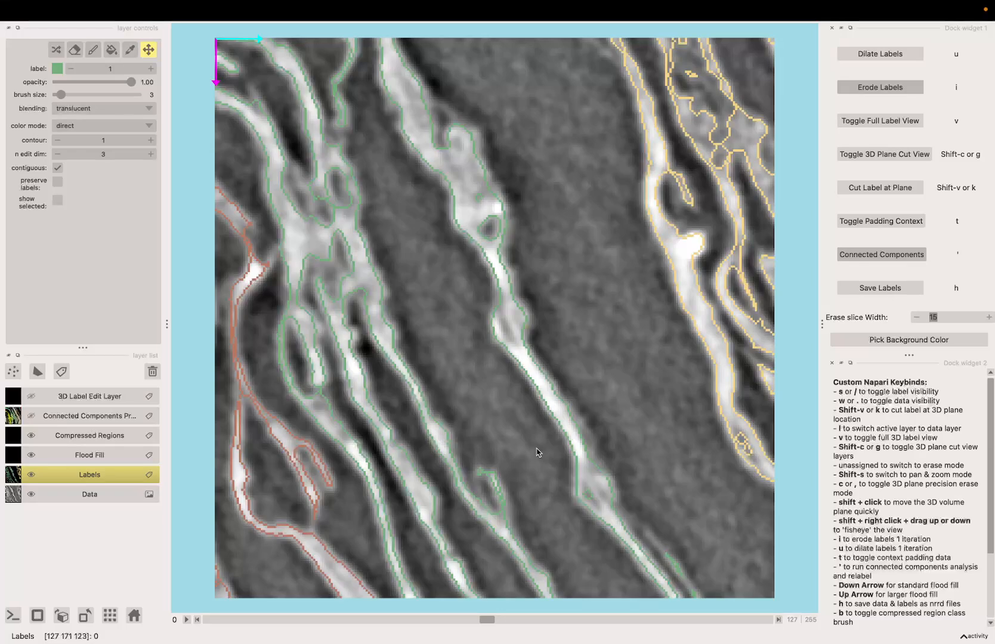
key(v)
drag(422, 478, 459, 379)
scroll(475, 400, up, 5)
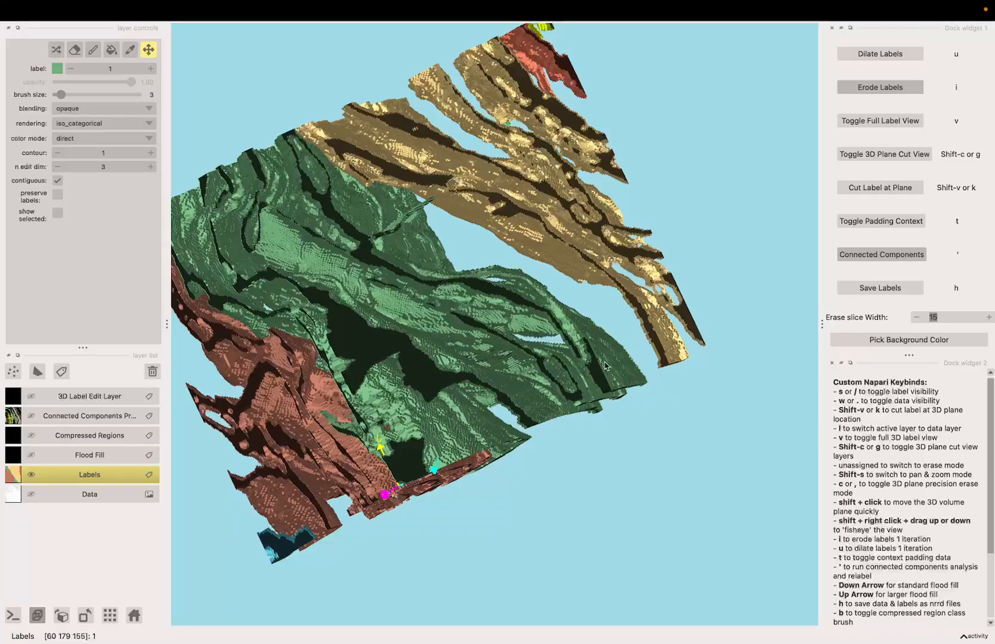
drag(476, 222, 520, 319)
scroll(504, 178, up, 5)
scroll(512, 376, up, 3)
drag(487, 248, 540, 358)
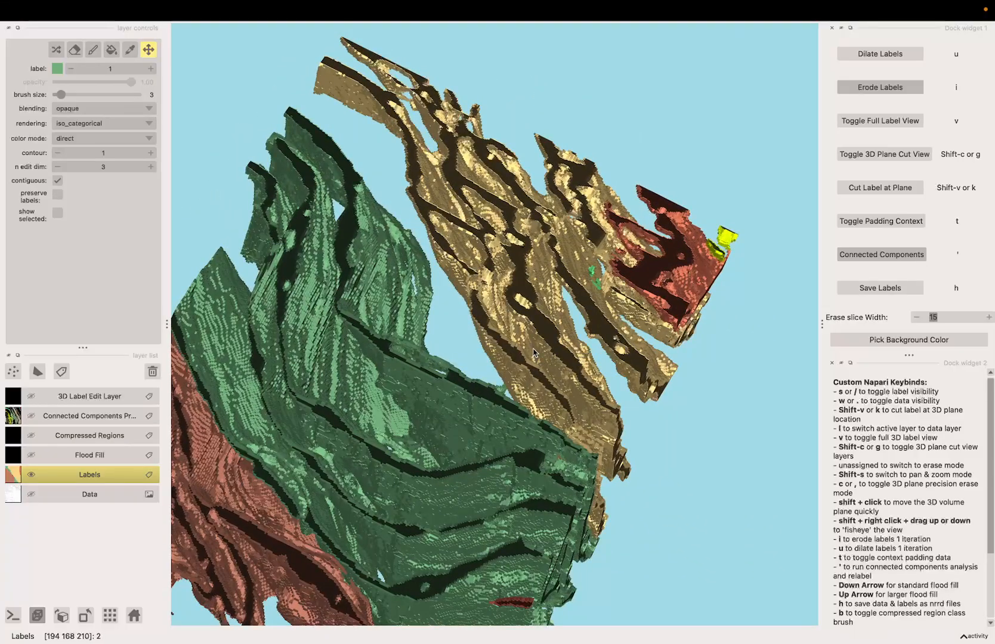
key(v)
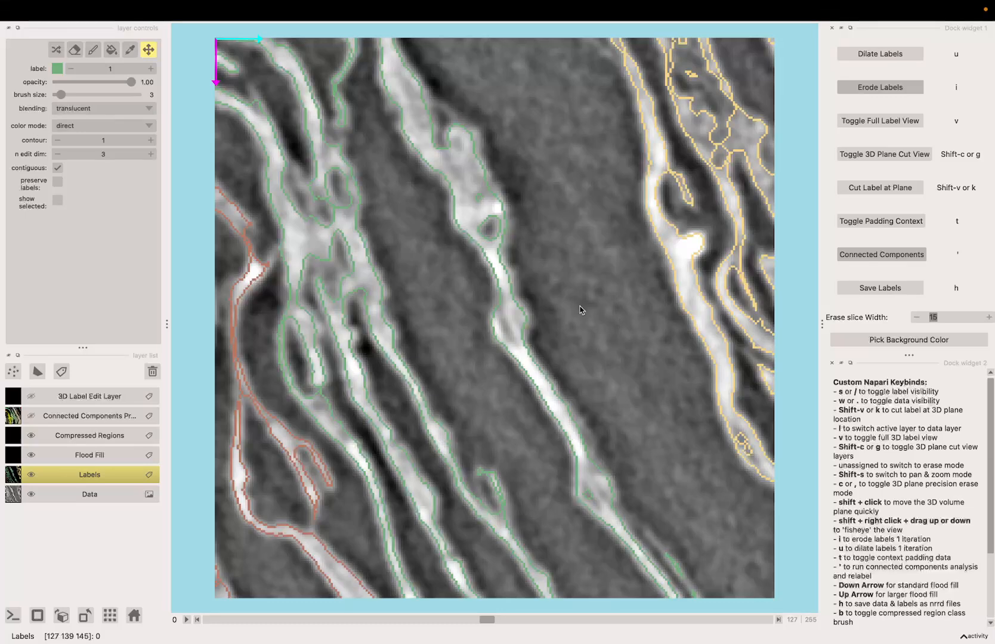
Toggle between the 3D plane cut view and full label view to return to the 3D Label Edit Layer
key(g)
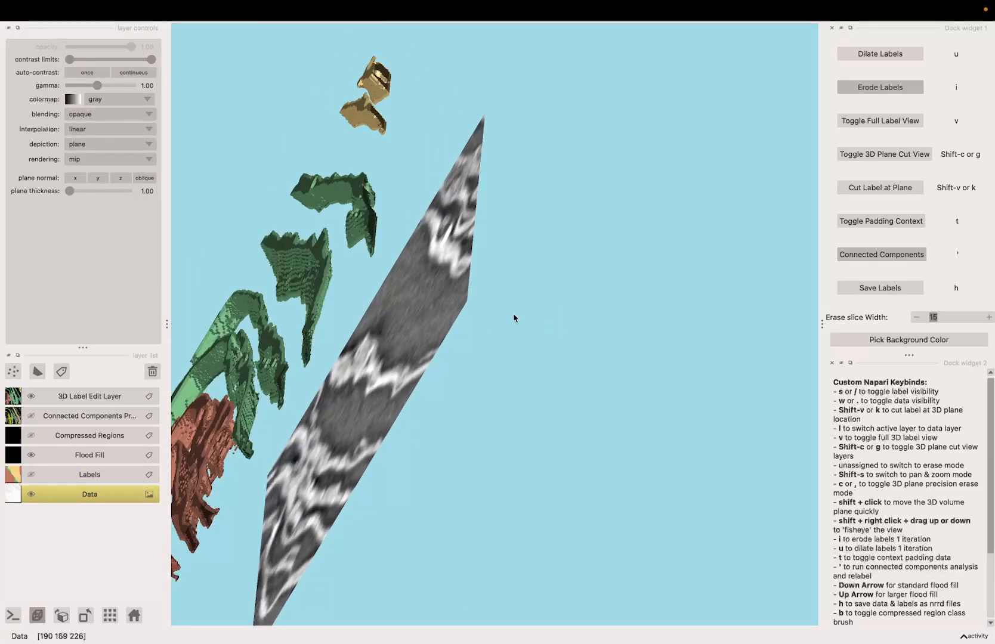
key(g)
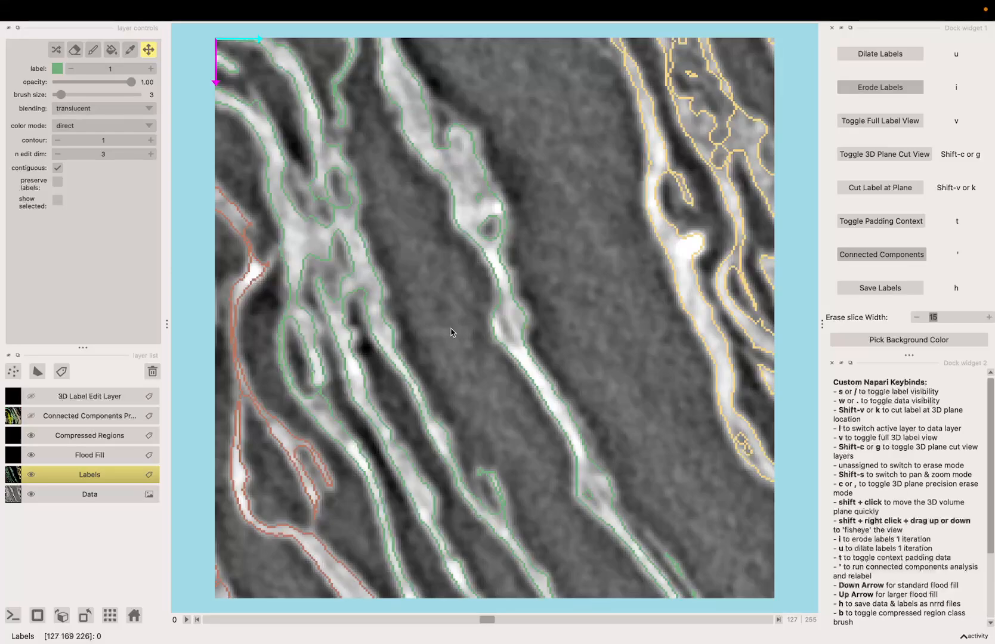
key(v)
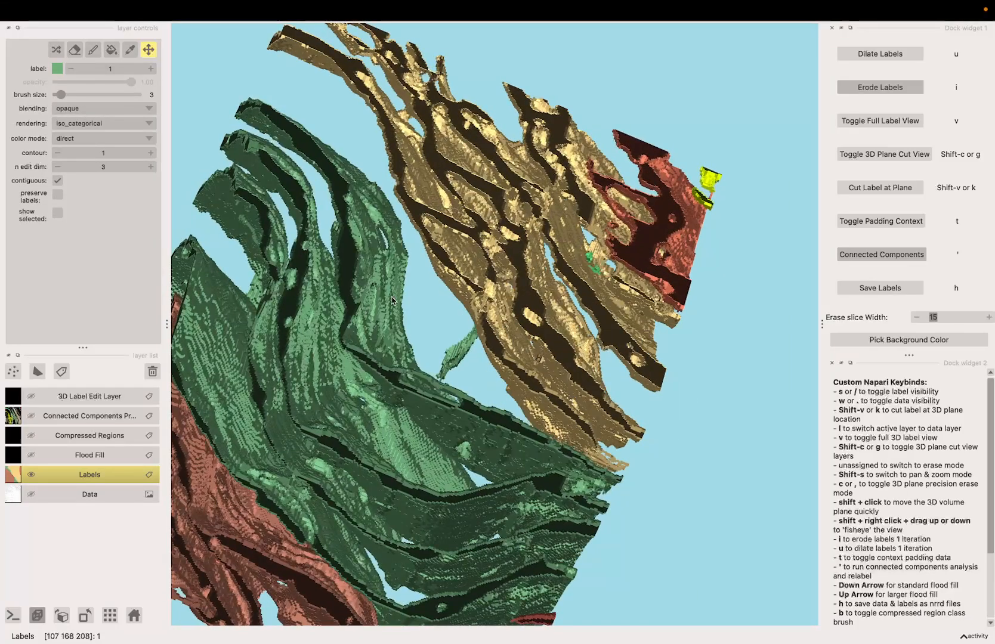
key(v)
key(g)
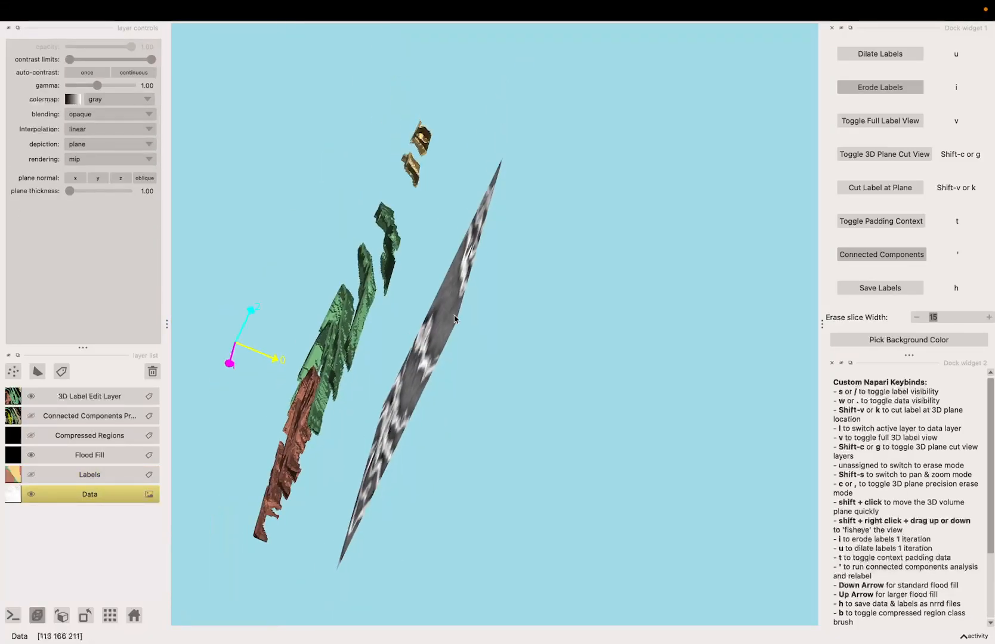
key(v)
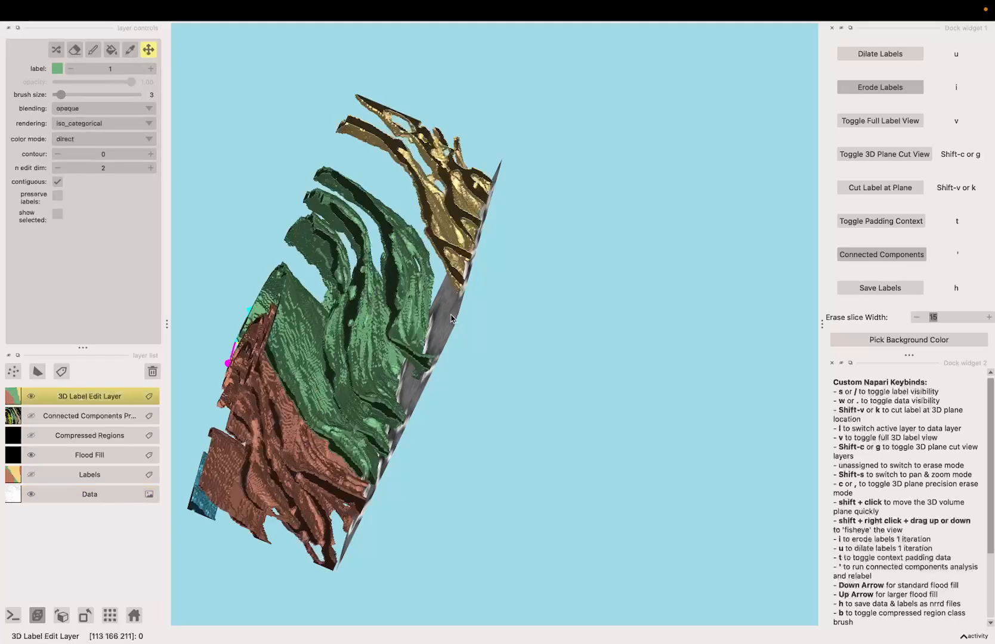
Zoom in on the yellow label, position the 3D plane through it and cut the label at the plane
drag(440, 342, 526, 242)
drag(435, 231, 614, 291)
scroll(310, 412, up, 4)
scroll(478, 354, up, 4)
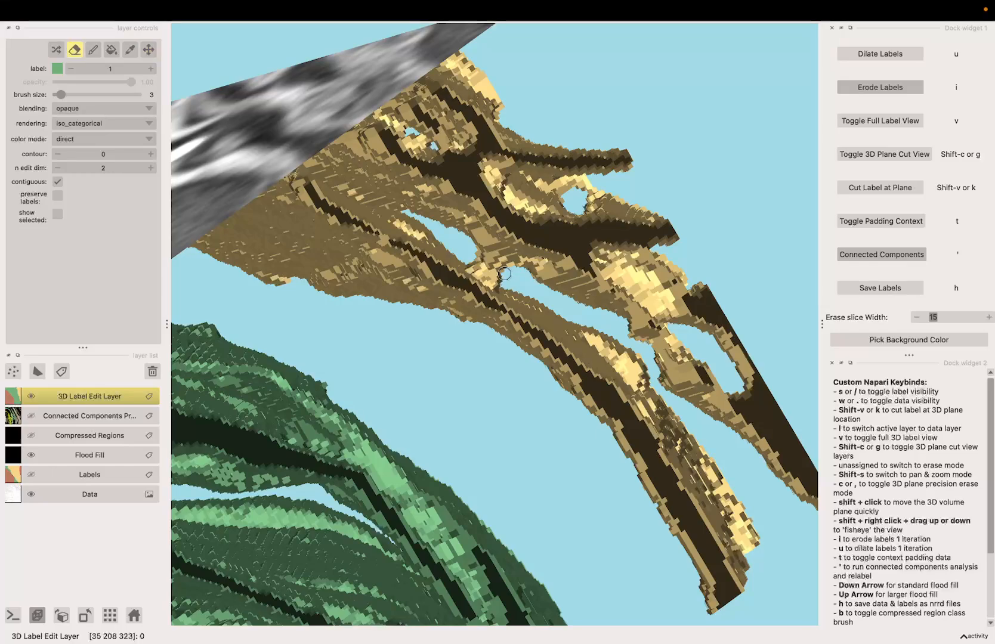
key(shift+s)
mouse_move(507, 279)
mouse_down()
mouse_move(485, 306)
mouse_move(521, 286)
mouse_move(459, 308)
mouse_move(513, 280)
mouse_move(466, 260)
mouse_move(501, 256)
mouse_move(506, 264)
mouse_move(466, 276)
mouse_move(500, 279)
mouse_up()
key(shift+s)
key(c)
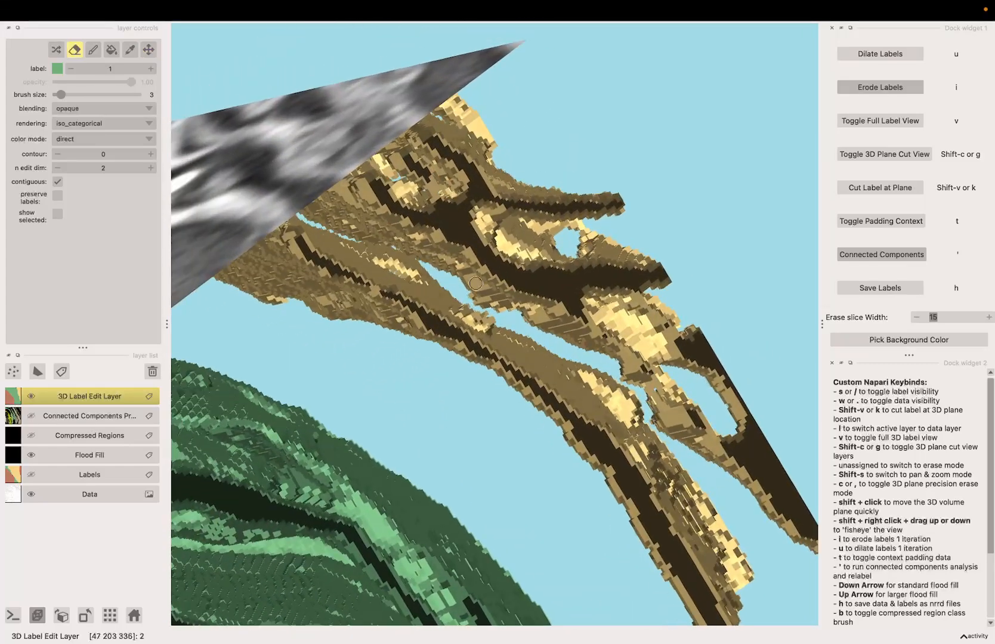
scroll(432, 273, down, 4)
key(Left)
key(Left)
key(Left)
key(Left)
key(Right)
key(Right)
key(Right)
key(Right)
key(Right)
key(Right)
key(Right)
key(Right)
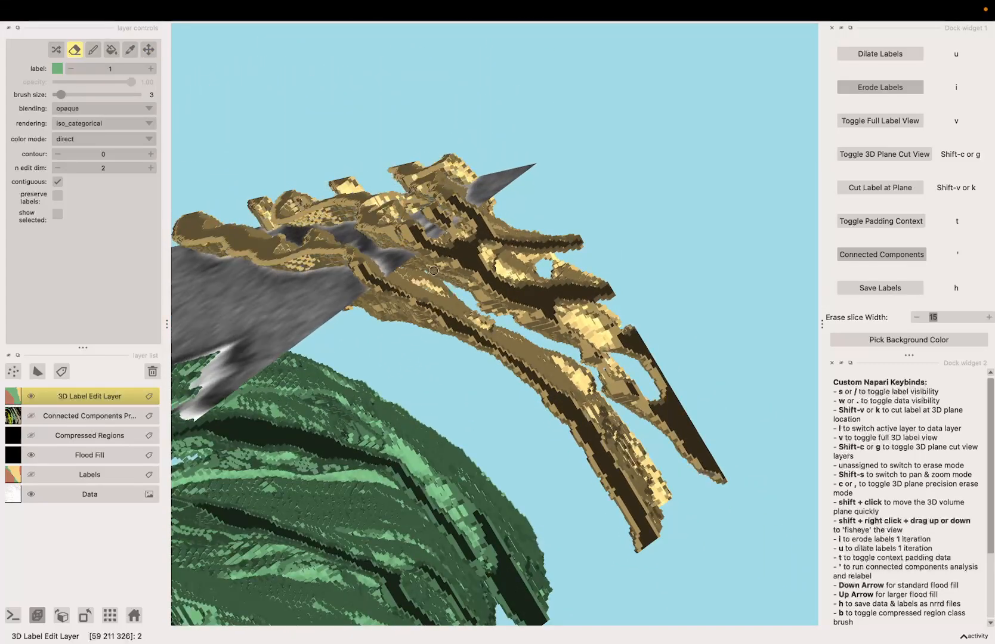
key(k)
Pan the view and toggle label and data visibility to inspect the cut yellow label
key(shift+s)
mouse_move(412, 277)
mouse_down()
mouse_move(409, 318)
mouse_move(433, 313)
mouse_move(447, 338)
mouse_move(383, 289)
mouse_up()
key(s)
key(s)
key(w)
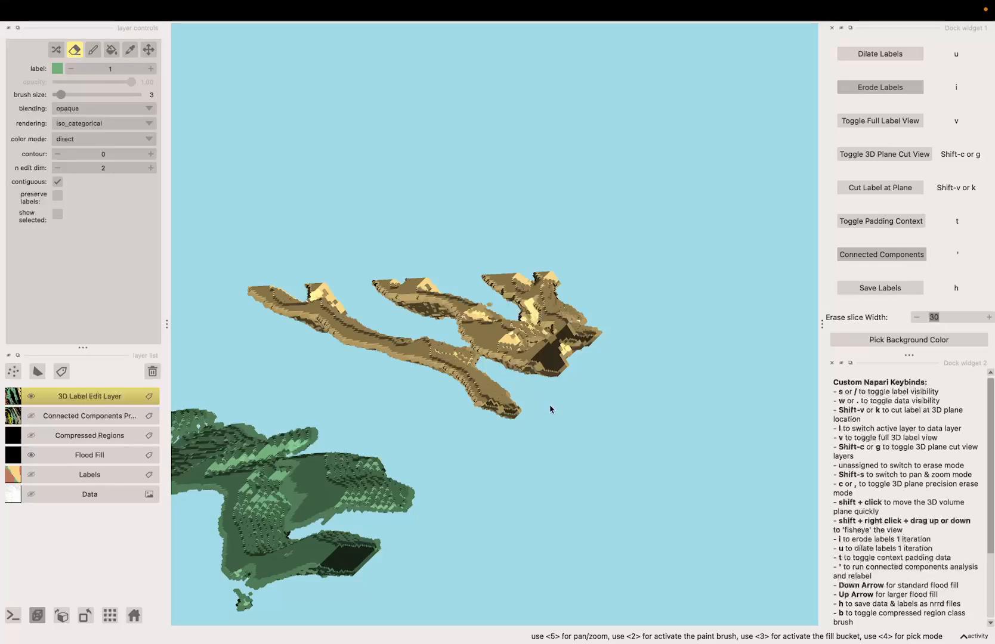
key(shift+s)
mouse_move(550, 406)
mouse_down()
mouse_move(595, 414)
mouse_move(515, 432)
mouse_move(513, 388)
mouse_move(546, 429)
mouse_move(597, 438)
mouse_move(643, 440)
mouse_move(696, 418)
mouse_move(649, 426)
mouse_move(721, 424)
mouse_move(713, 419)
mouse_up()
key(s)
key(s)
key(w)
key(c)
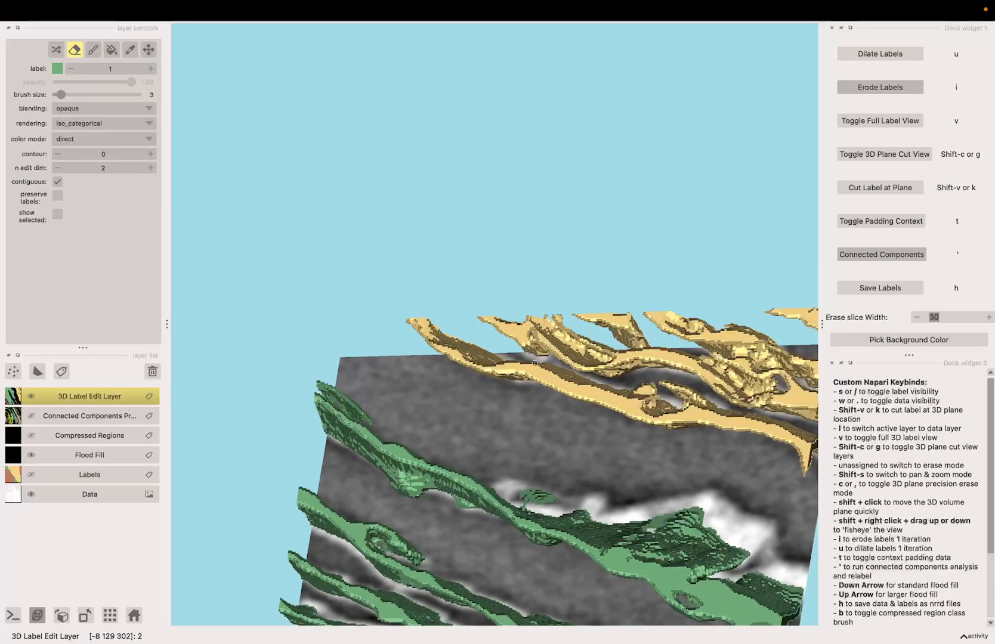
Move the 3D plane forward four slices through the yellow label
key(Right)
key(Right)
key(Right)
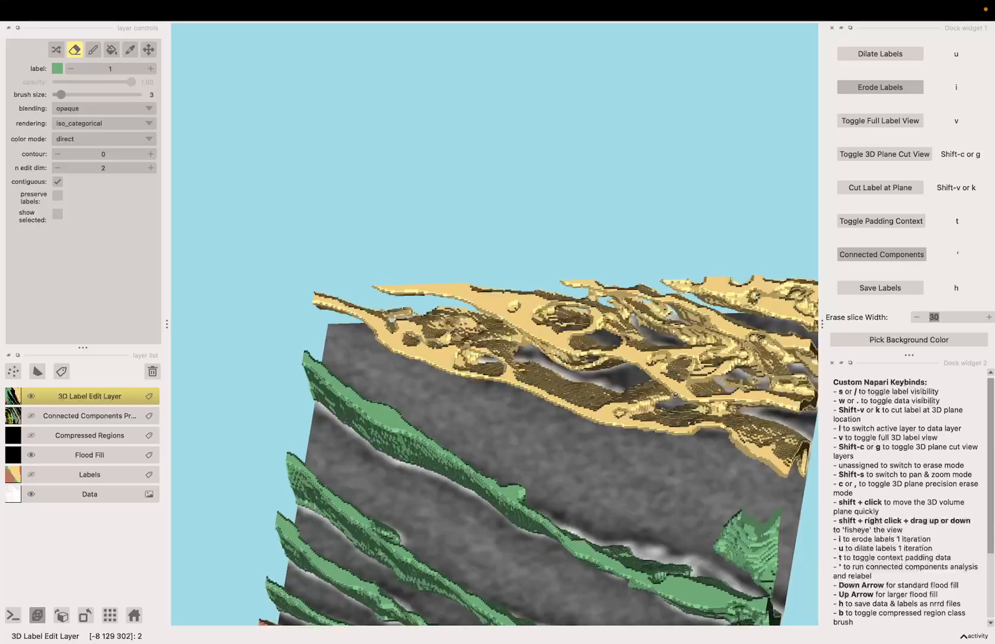
key(Right)
Orbit and zoom in on the yellow label at the plane, toggling precision erase mode between moves
key(c)
mouse_move(546, 372)
mouse_down()
mouse_move(726, 382)
mouse_move(519, 404)
mouse_move(573, 418)
mouse_move(533, 422)
mouse_up()
scroll(532, 422, up, 6)
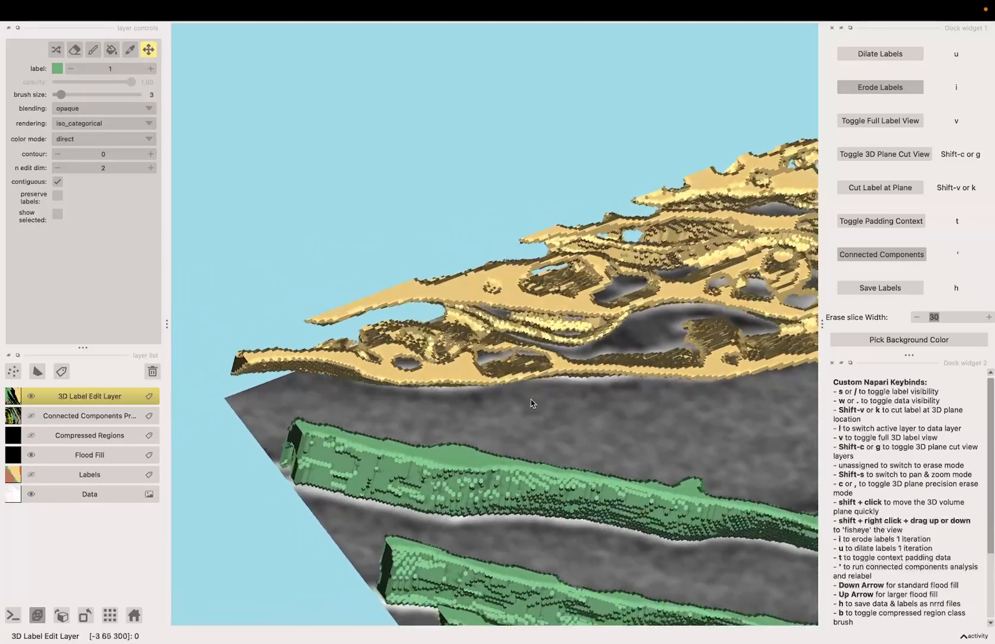
key(c)
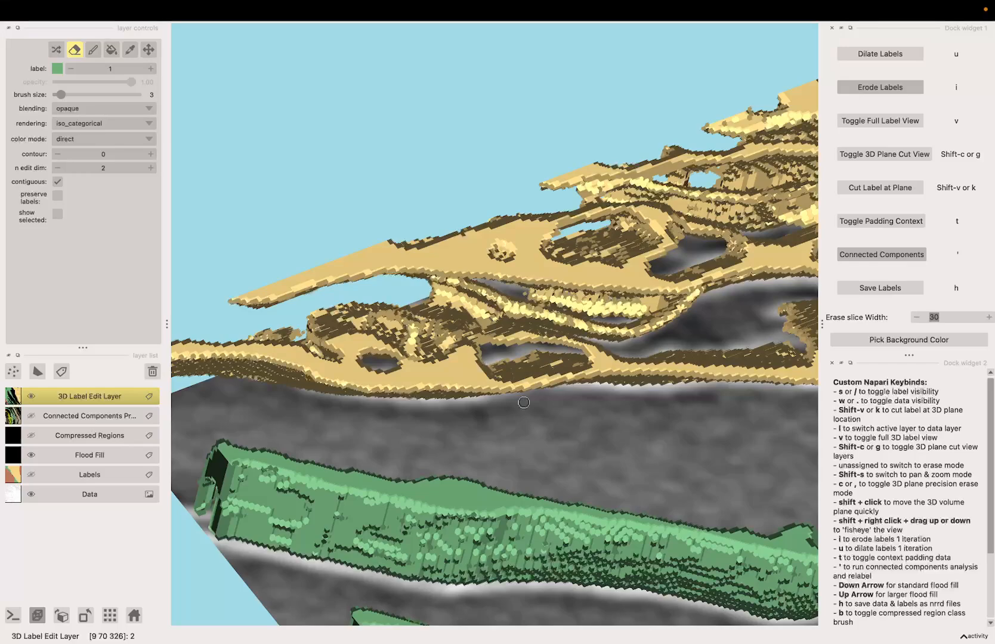
key(c)
mouse_move(602, 490)
mouse_down()
mouse_move(500, 356)
mouse_move(549, 387)
mouse_move(545, 407)
mouse_up()
scroll(531, 403, up, 3)
key(c)
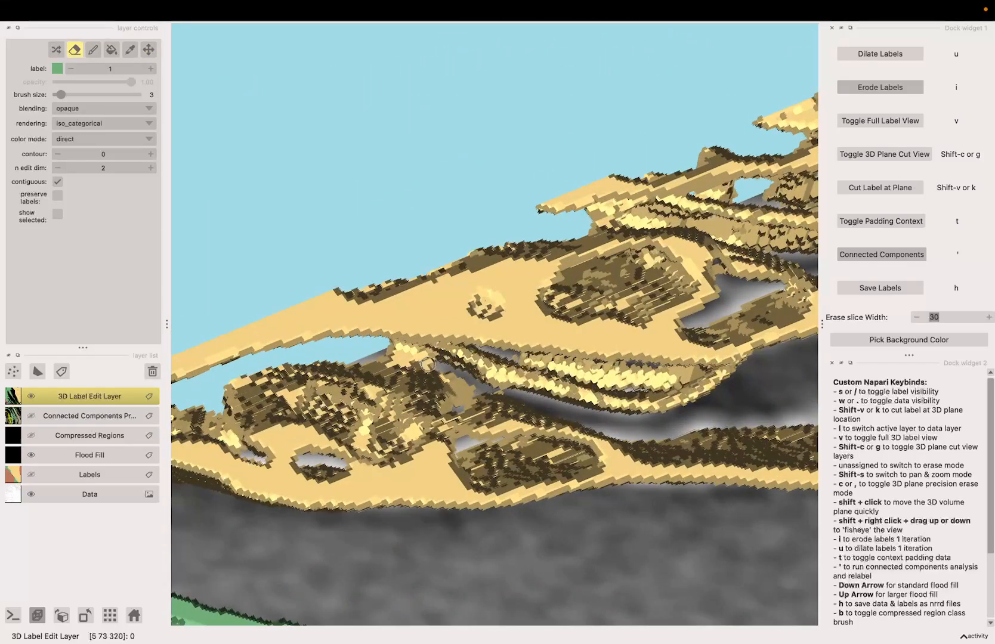
scroll(387, 359, down, 2)
scroll(412, 357, down, 5)
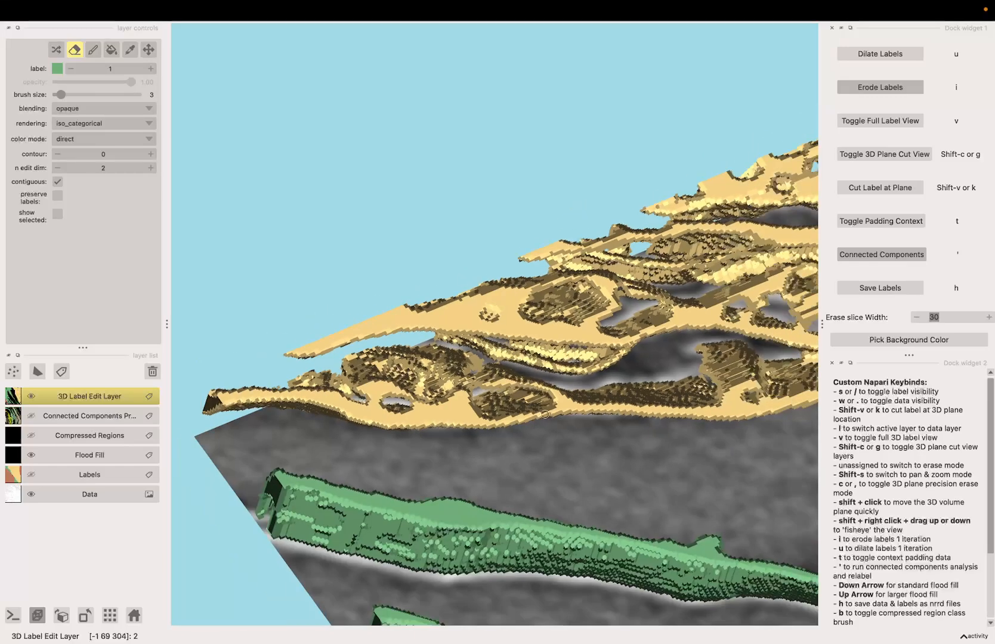
Inspect the yellow label from further angles, alternating orbit and zoom moves with erase-mode toggles
key(c)
mouse_move(406, 400)
mouse_down()
mouse_move(517, 422)
mouse_move(474, 328)
mouse_up()
scroll(472, 325, up, 4)
key(c)
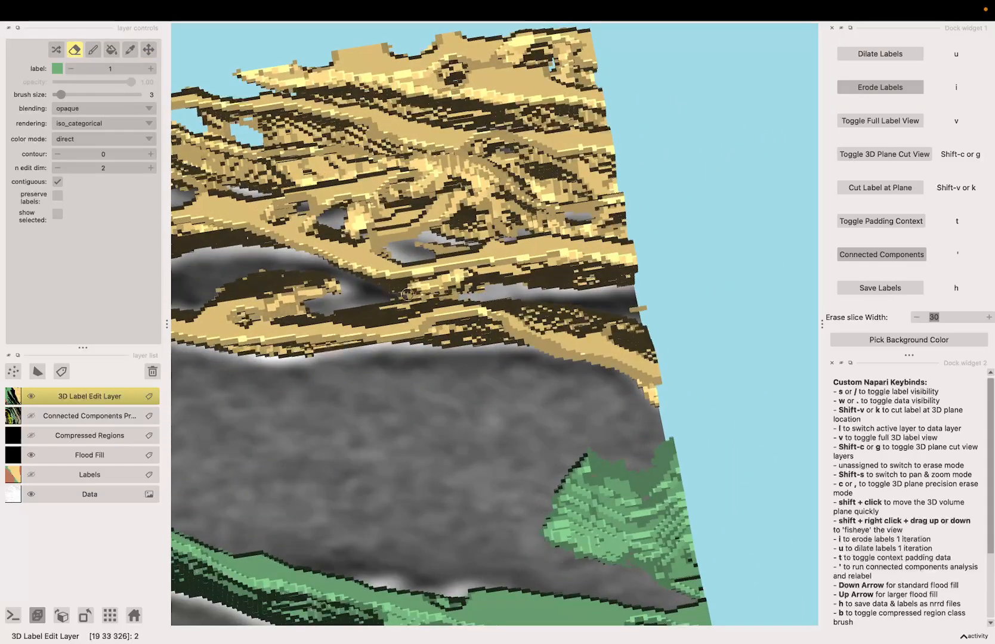
scroll(407, 296, down, 5)
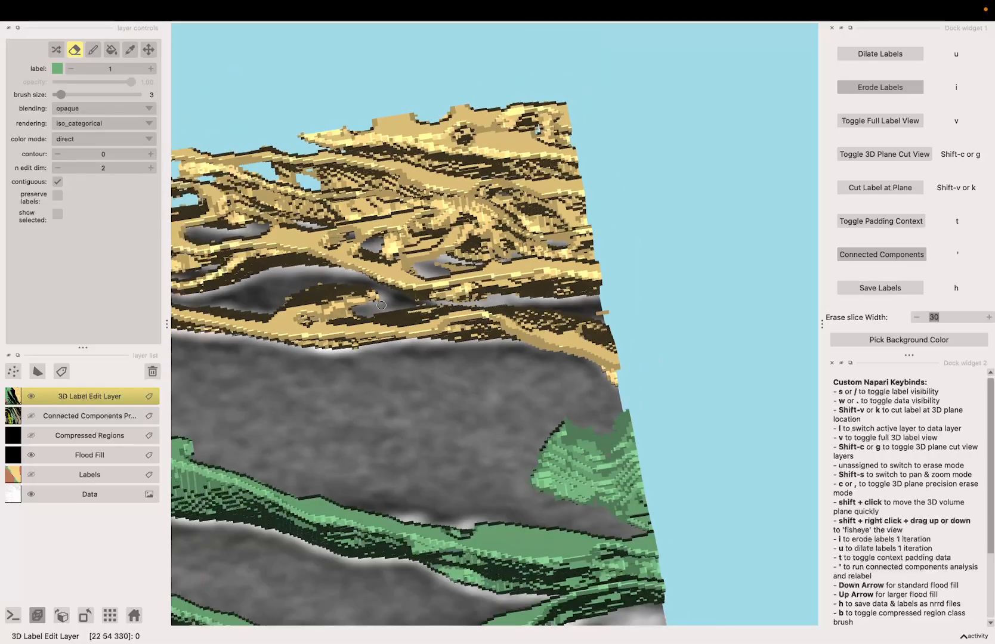
key(c)
mouse_move(407, 304)
mouse_down()
mouse_move(486, 334)
mouse_move(433, 333)
mouse_move(492, 343)
mouse_move(501, 424)
mouse_move(495, 430)
mouse_move(458, 368)
mouse_move(469, 397)
mouse_move(441, 376)
mouse_move(449, 411)
mouse_move(450, 398)
mouse_up()
key(c)
scroll(433, 333, up, 4)
scroll(433, 332, down, 5)
key(c)
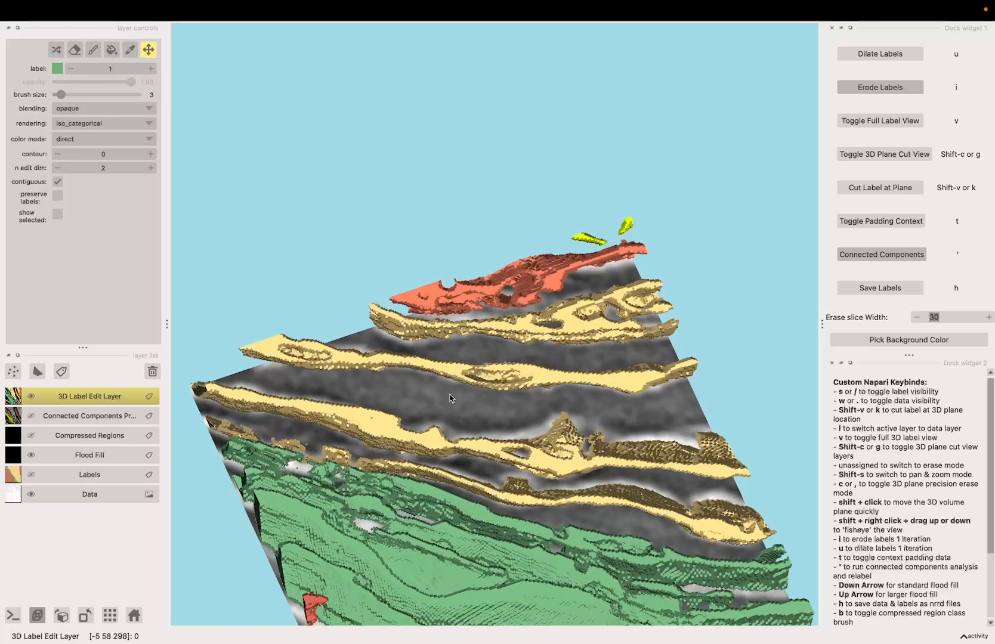
Cut the label at the 3D plane location and switch to the full 3D label view
key(k)
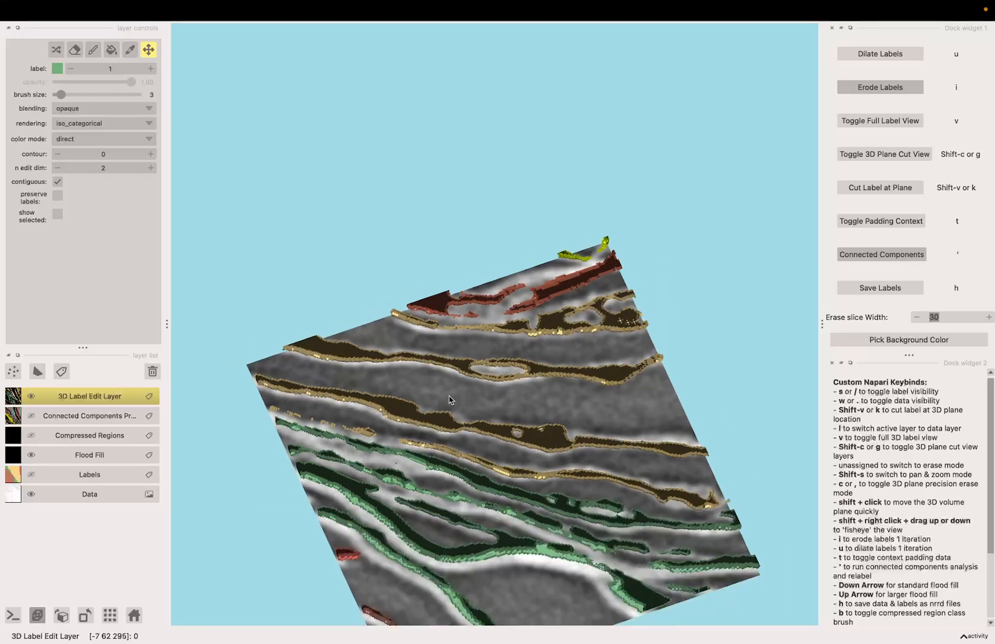
key(c)
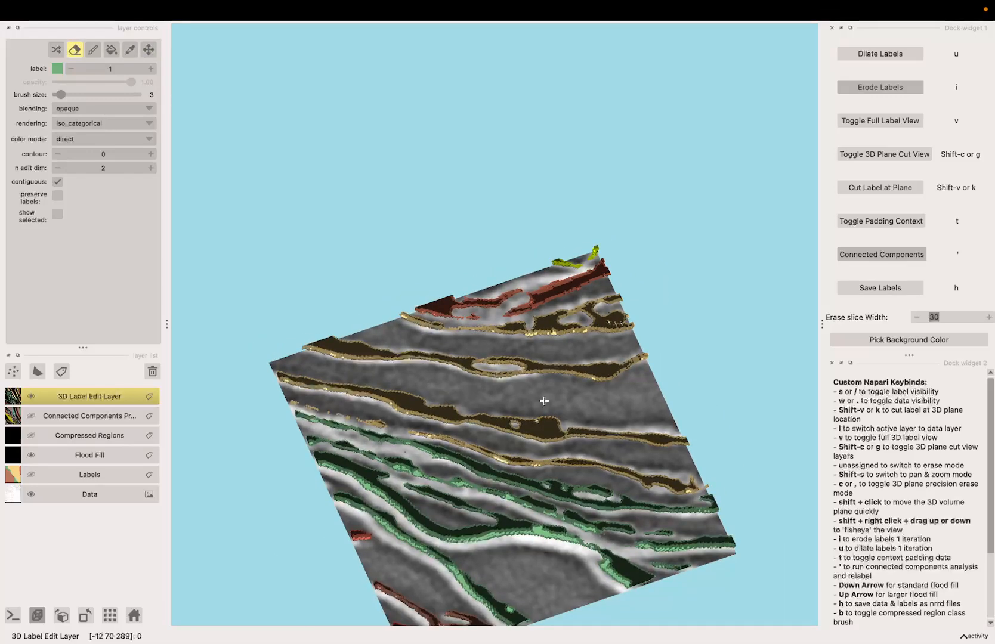
key(v)
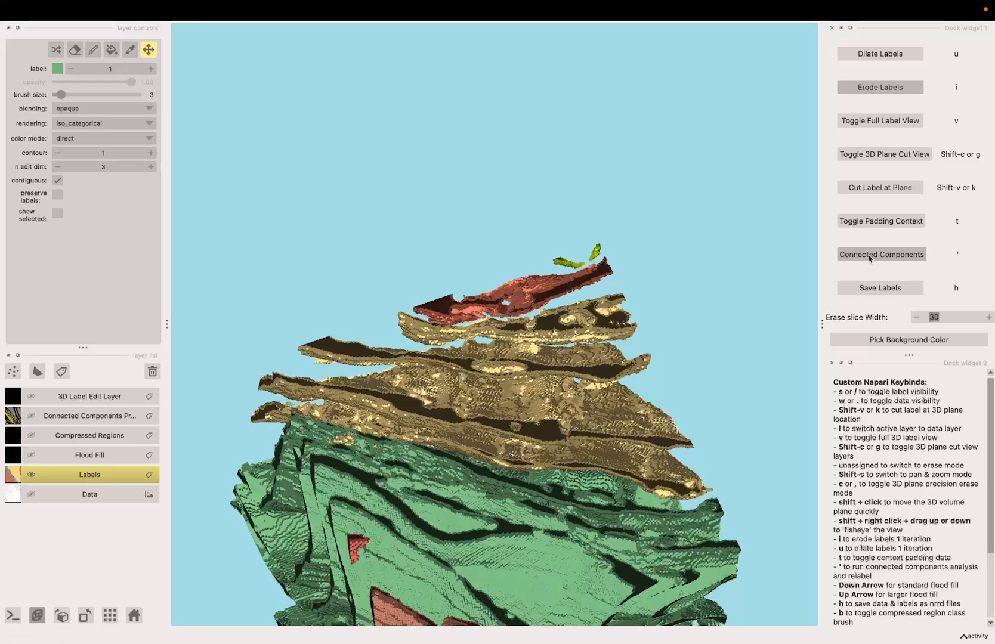
Run Connected Components on the labels, dismiss the completion message and orbit the result
click(870, 256)
click(578, 366)
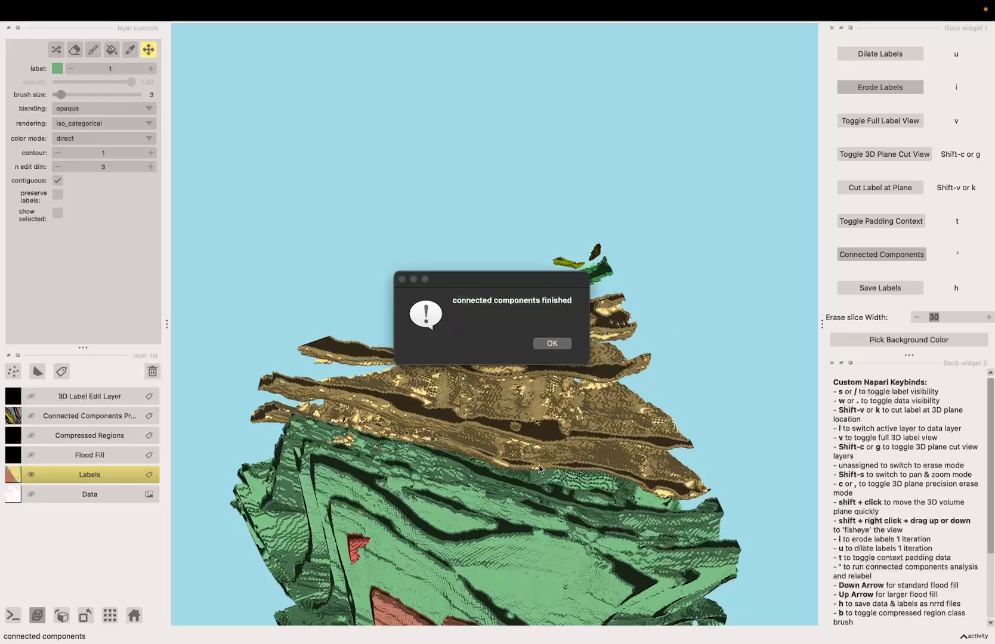
click(552, 344)
drag(552, 353, 510, 415)
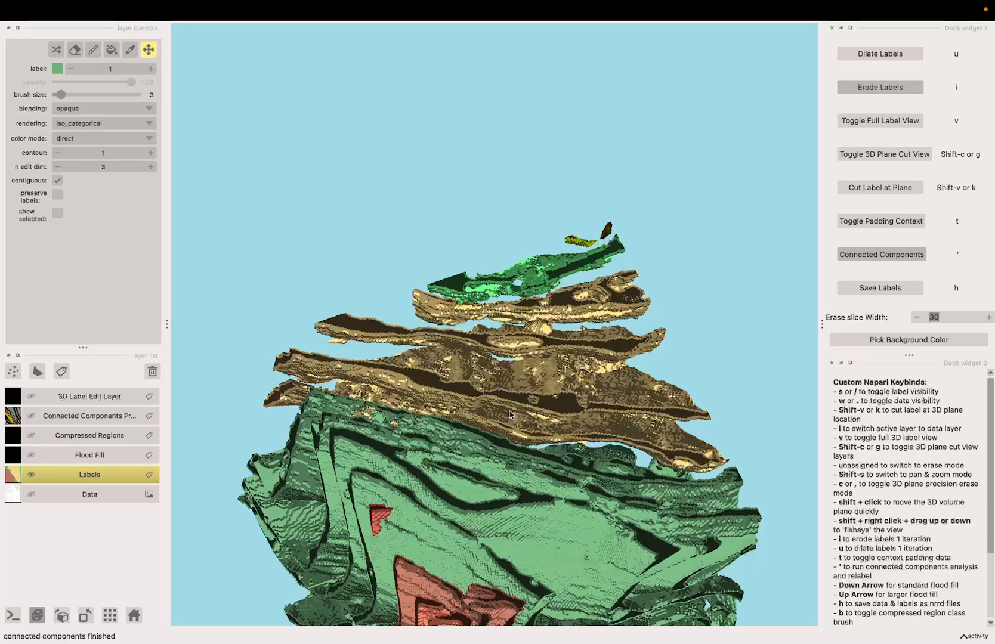
Return to the 3D plane cut view, orbit the volume and cut the label at the plane again
key(v)
key(g)
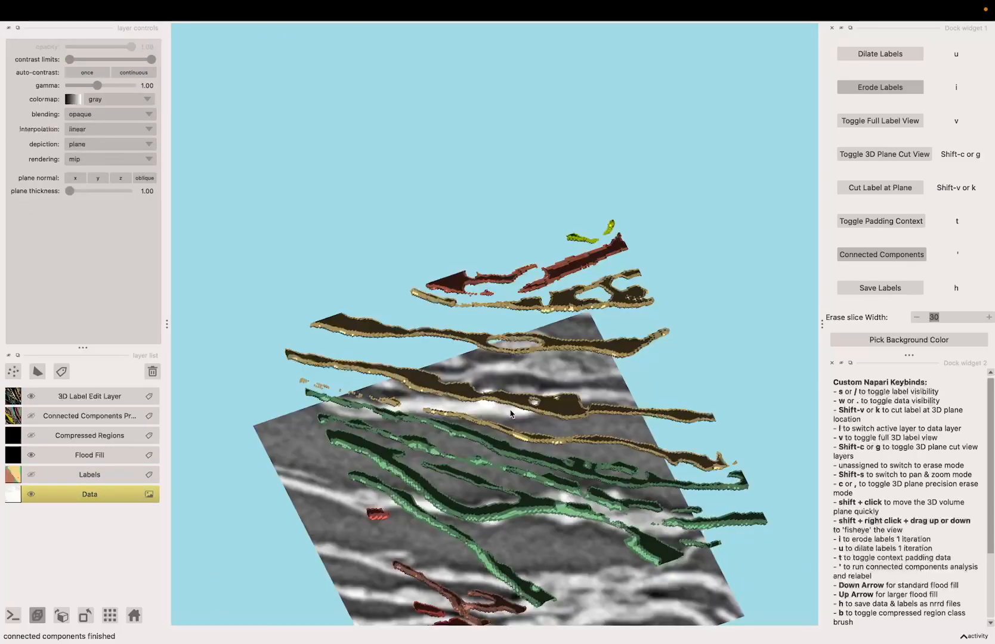
drag(514, 415, 723, 351)
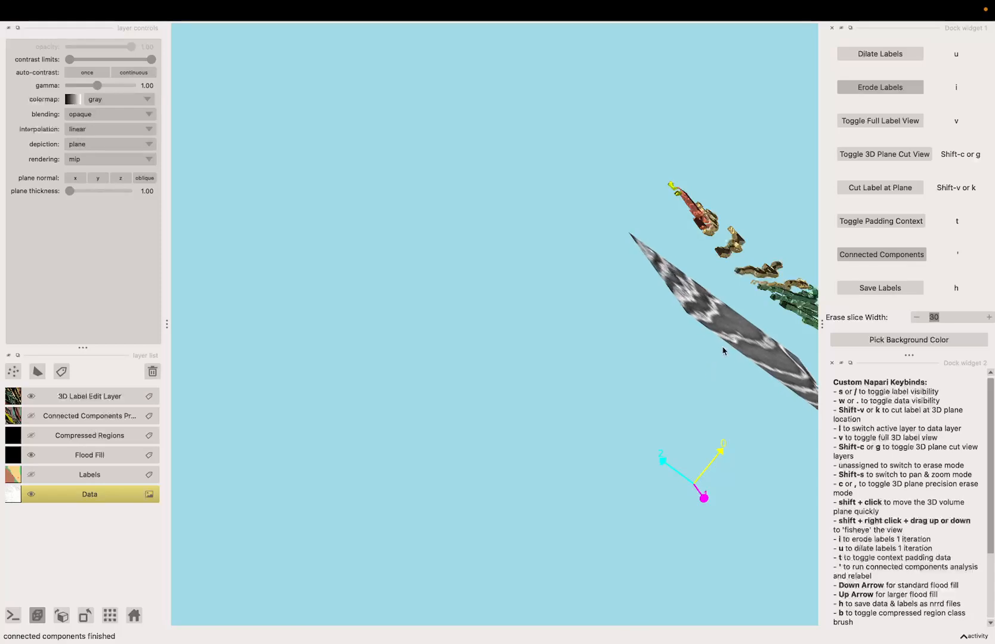
mouse_move(391, 451)
mouse_down()
mouse_move(475, 440)
mouse_move(510, 408)
mouse_move(510, 423)
mouse_move(540, 416)
mouse_move(464, 503)
mouse_move(499, 431)
mouse_up()
key(k)
scroll(518, 415, up, 5)
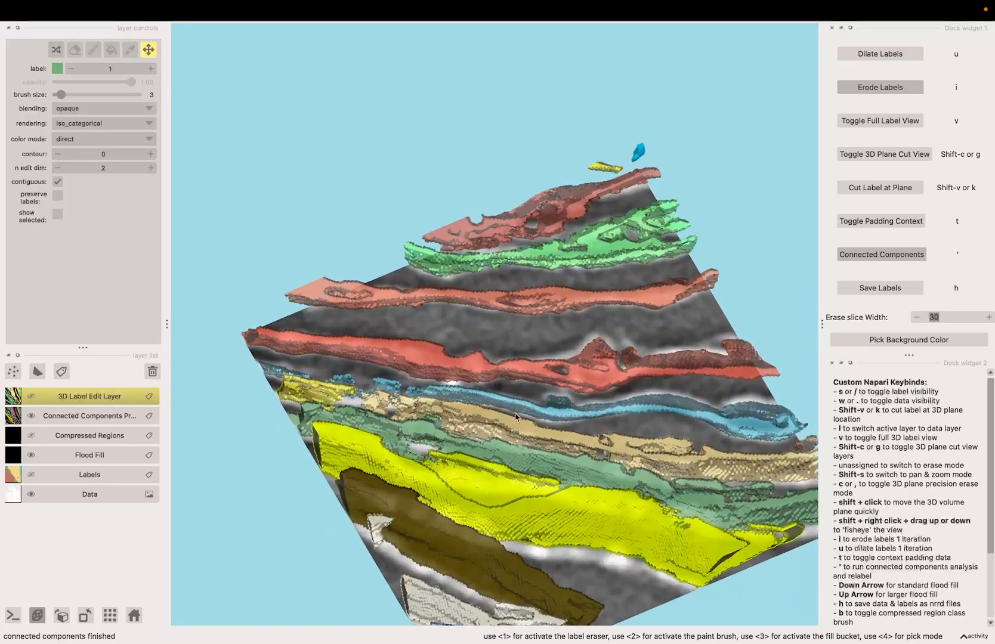
Step the plane through the volume, toggling label visibility to compare connected components with the edited labels
key(Right)
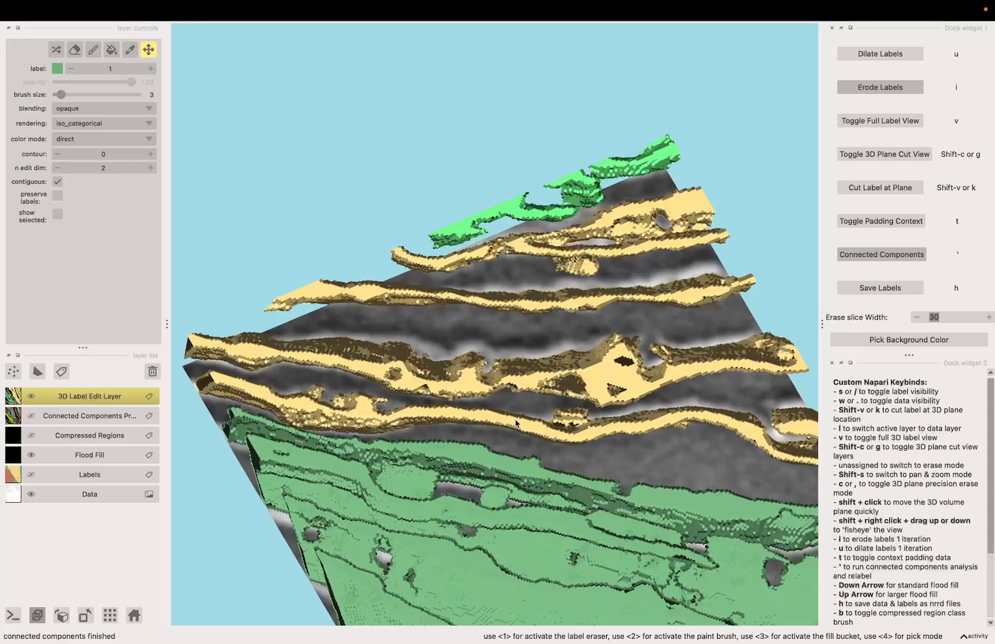
key(s)
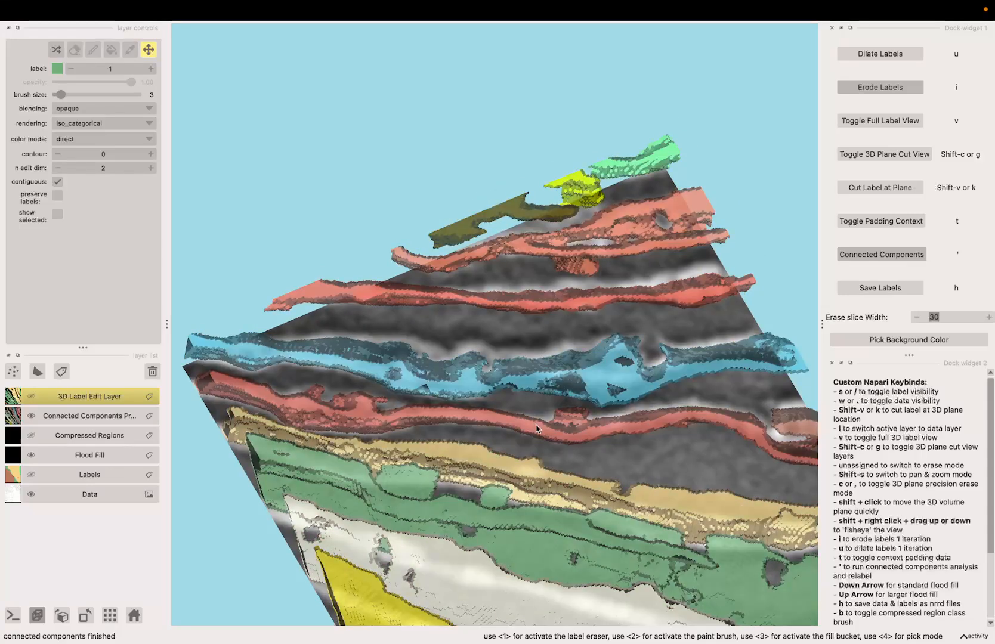
key(s)
key(s)
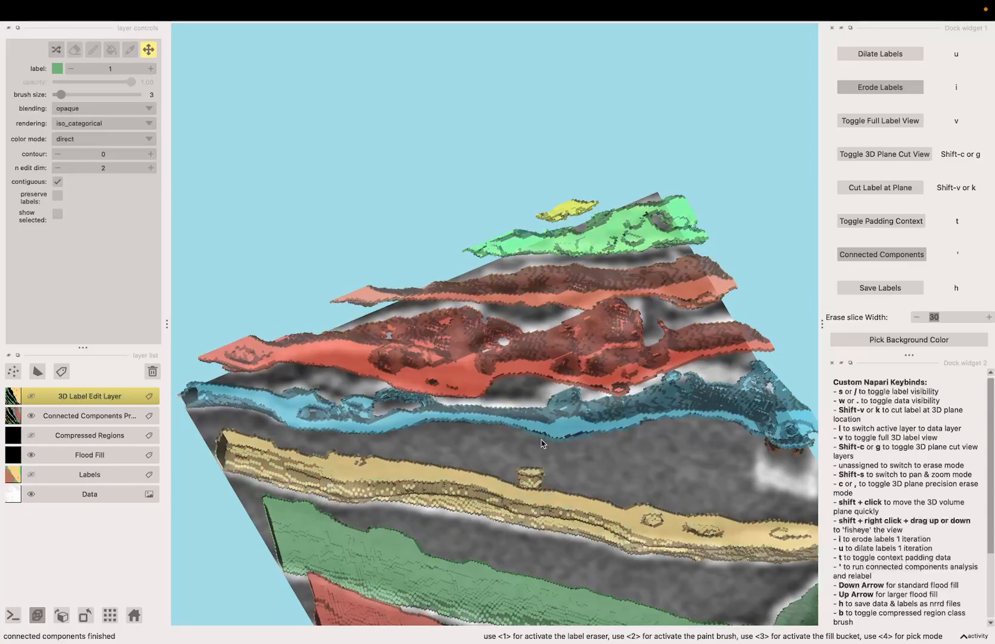
key(s)
shift+click(541, 442)
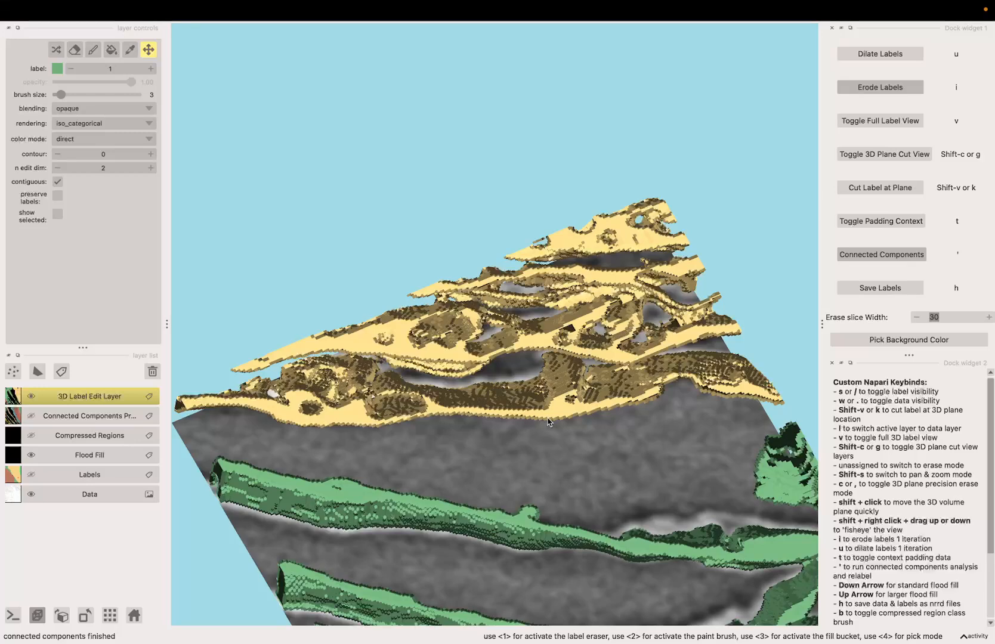
key(s)
drag(549, 419, 551, 414)
key(s)
shift+click(550, 414)
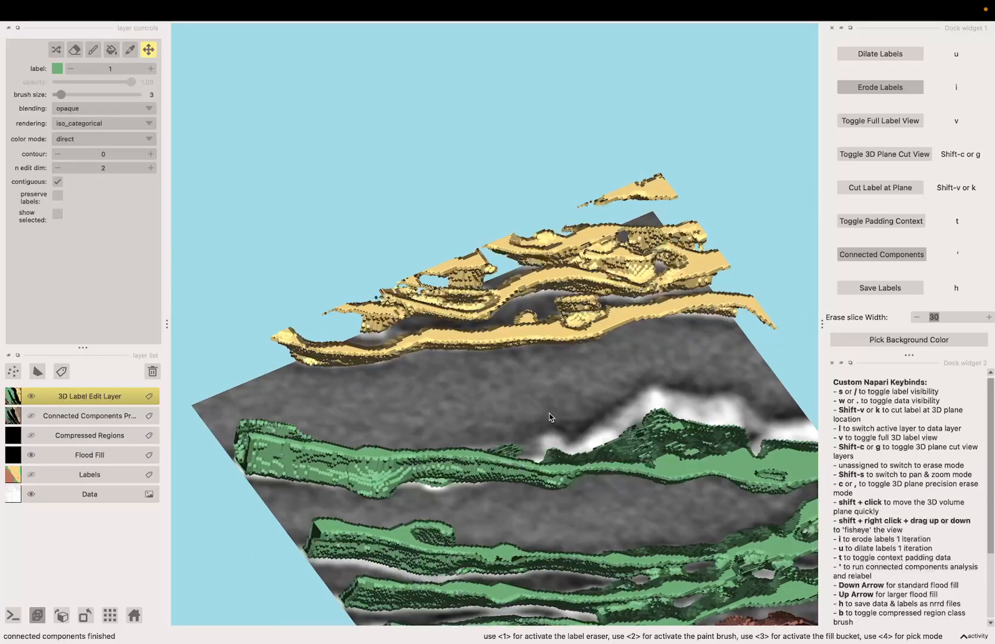
key(s)
key(s)
shift+click(550, 414)
Move the 3D plane deeper with quick plane clicks, toggling label visibility at each new position
key(s)
key(s)
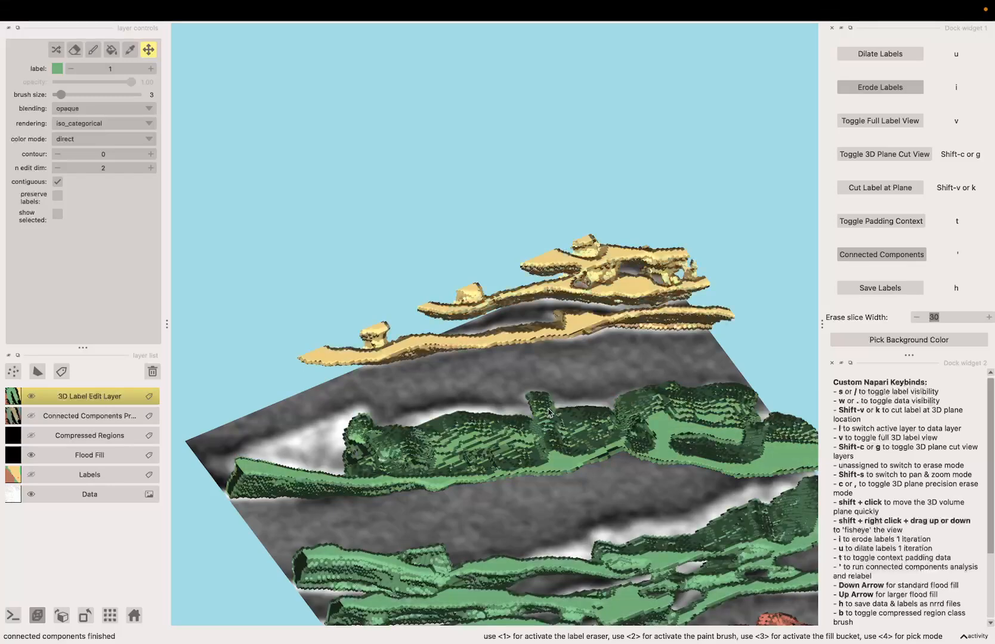
shift+click(549, 412)
key(s)
drag(543, 430, 532, 459)
key(s)
shift+click(536, 453)
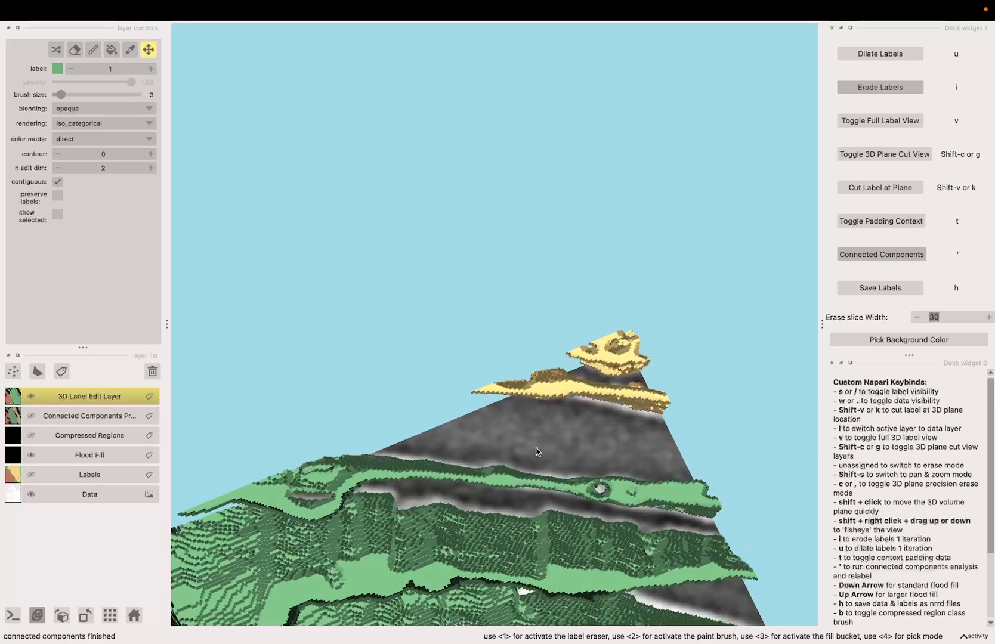
shift+click(541, 449)
key(s)
key(s)
shift+click(549, 459)
shift+click(553, 461)
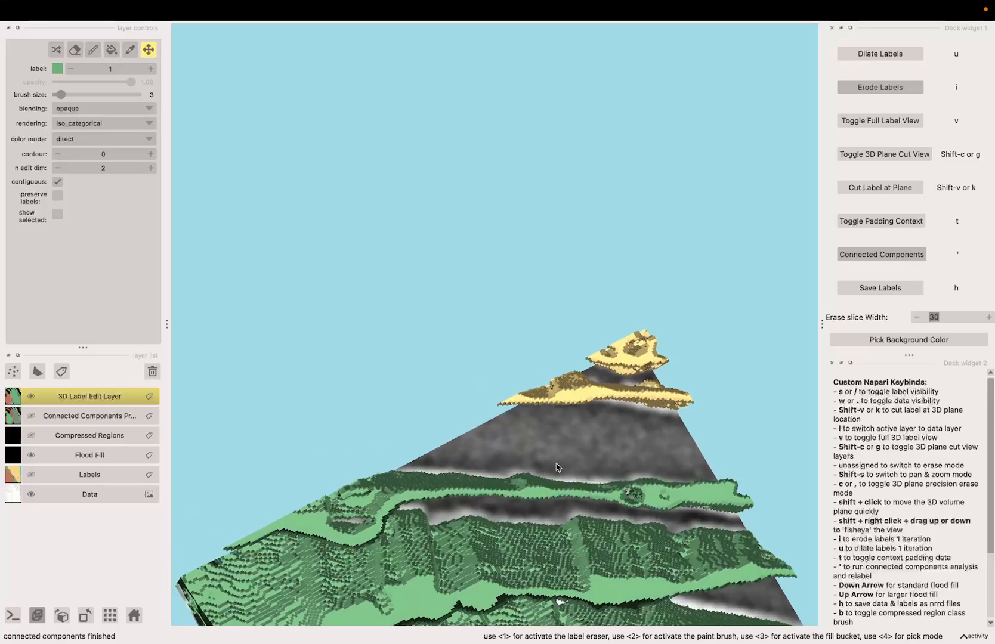
shift+click(556, 465)
key(s)
key(s)
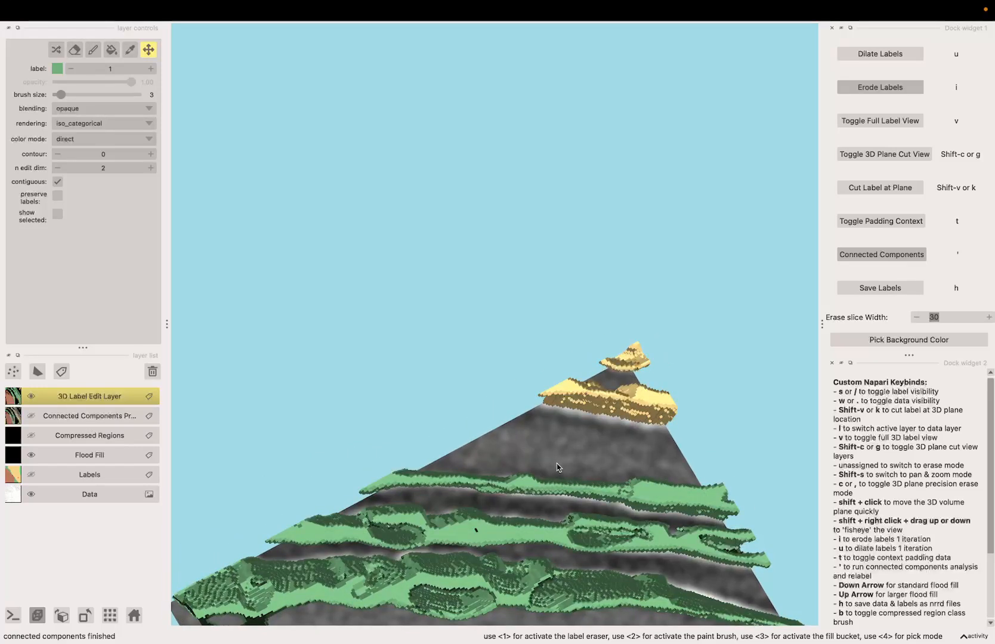
shift+click(557, 468)
key(s)
key(s)
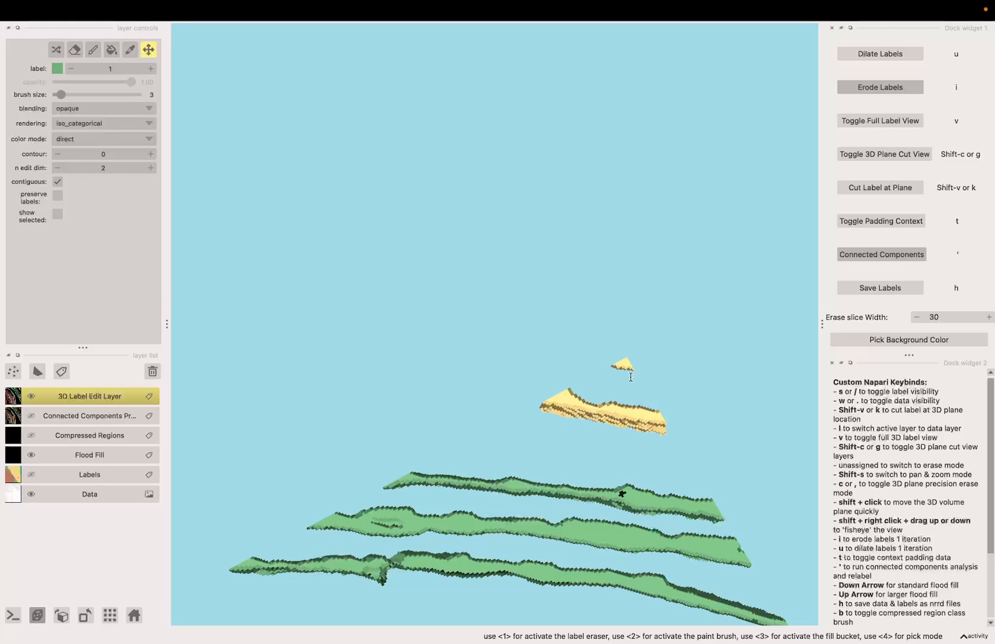
Toggle label and data visibility and orbit around the remaining labels above the plane
scroll(631, 377, down, 2)
key(s)
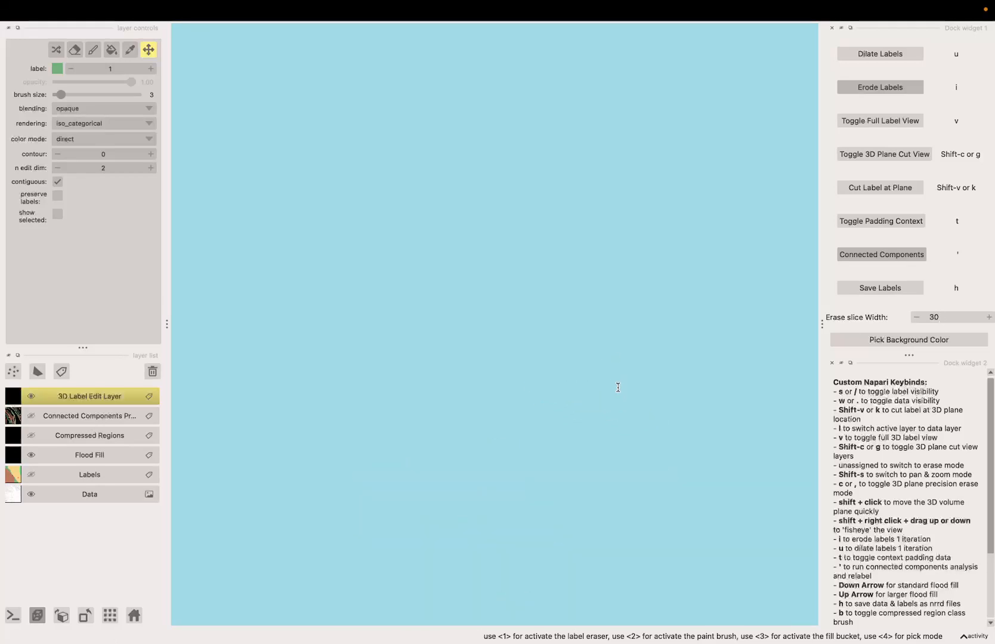
key(s)
key(w)
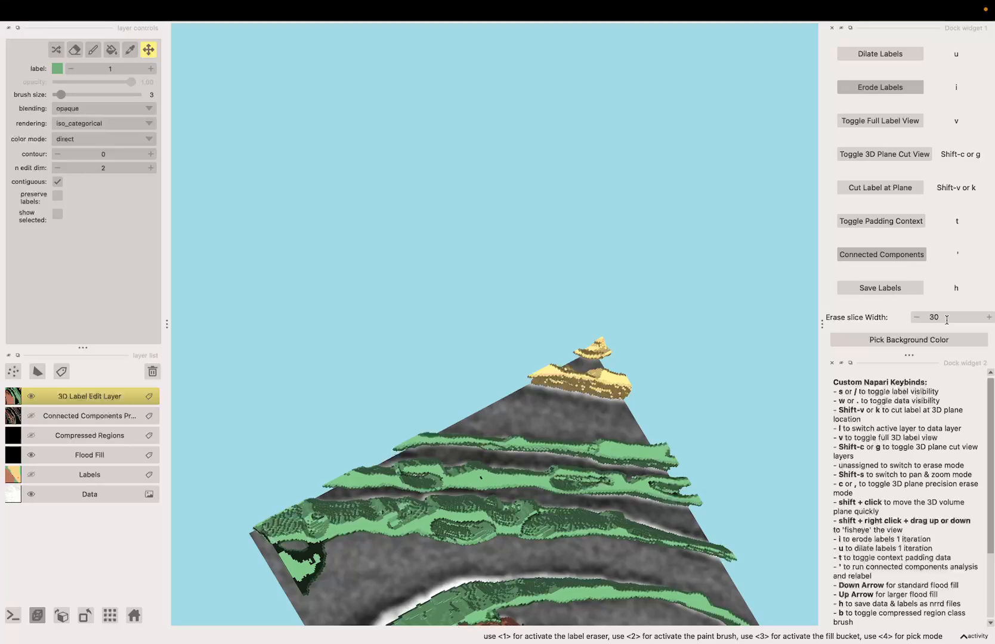
drag(669, 573, 566, 420)
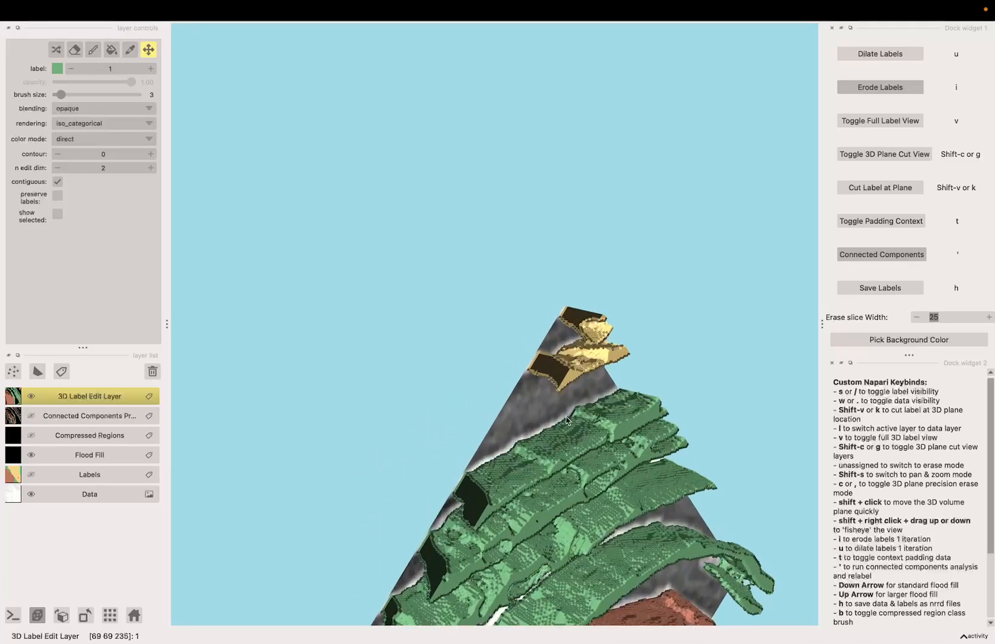
key(w)
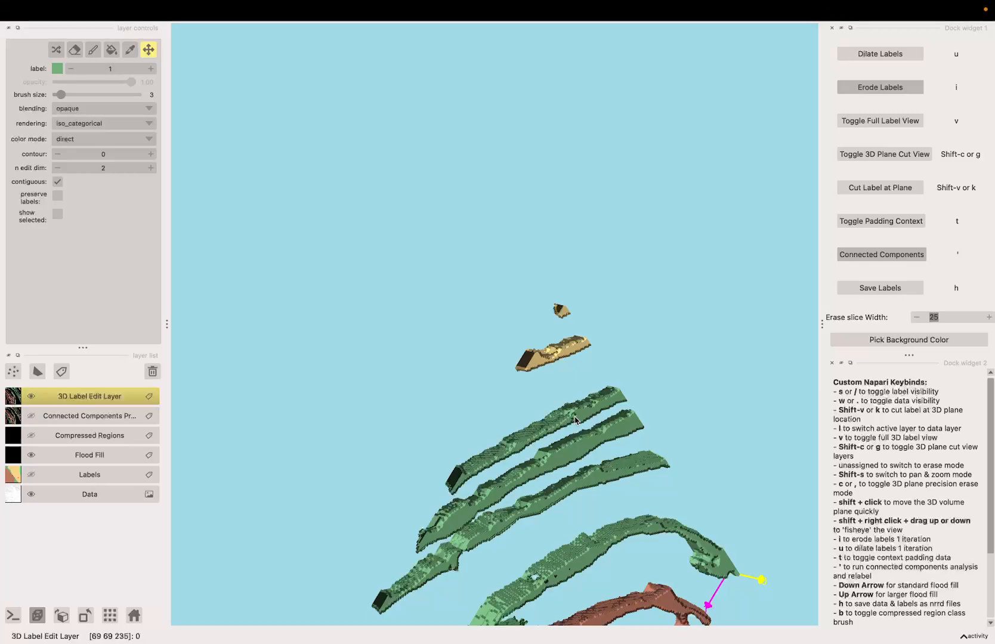
key(w)
drag(577, 418, 403, 309)
scroll(403, 308, up, 5)
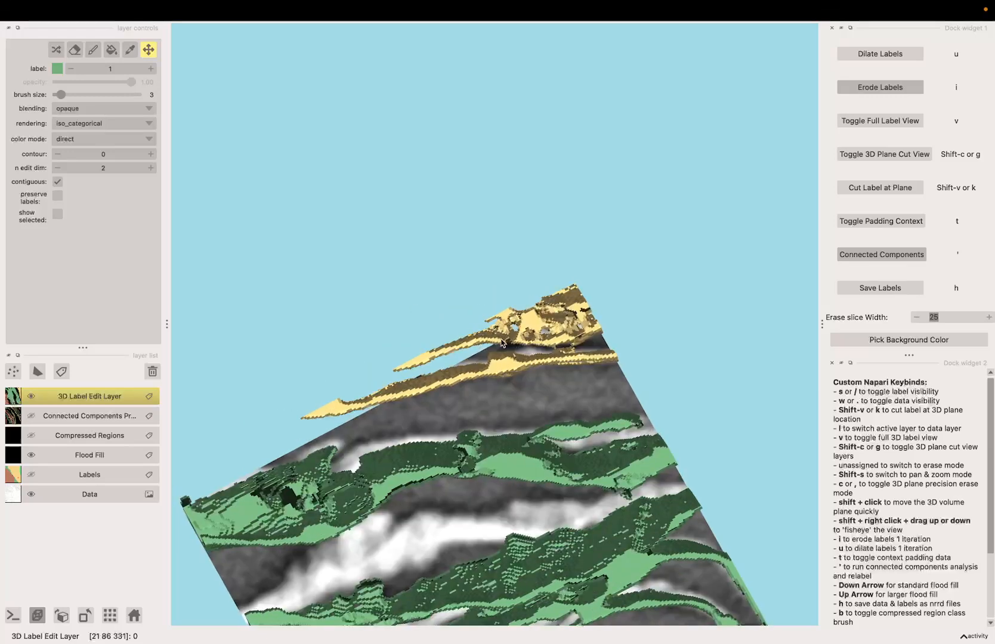
Run connected components analysis repeatedly while stepping the 3D plane forward one slice at a time
mouse_move(631, 384)
mouse_down()
mouse_move(627, 378)
mouse_move(624, 390)
mouse_up()
key(apostrophe)
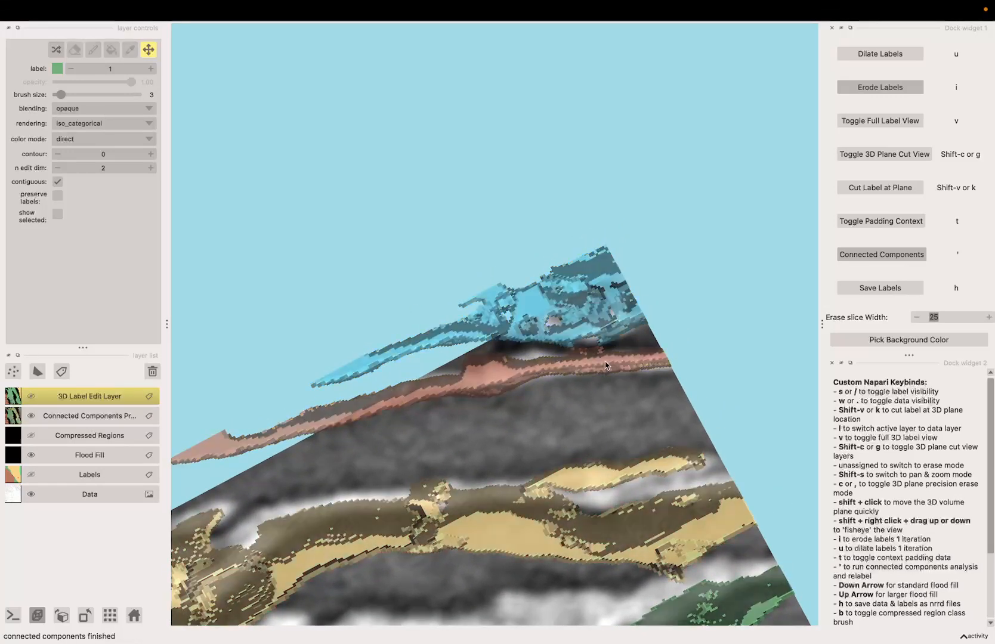
key(apostrophe)
drag(587, 403, 636, 358)
key(apostrophe)
key(apostrophe)
key(Right)
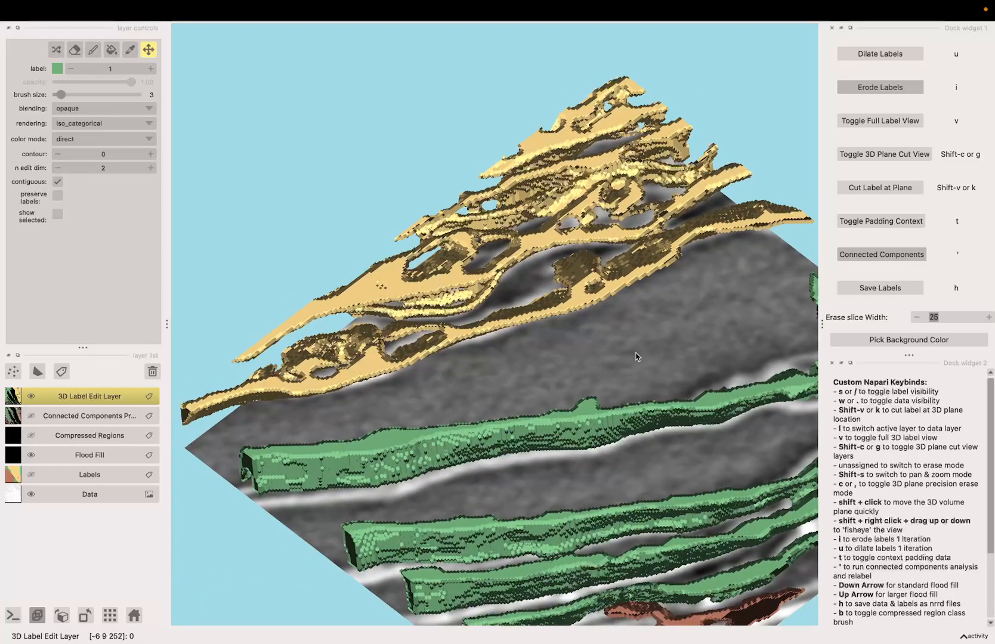
key(apostrophe)
key(apostrophe)
key(Right)
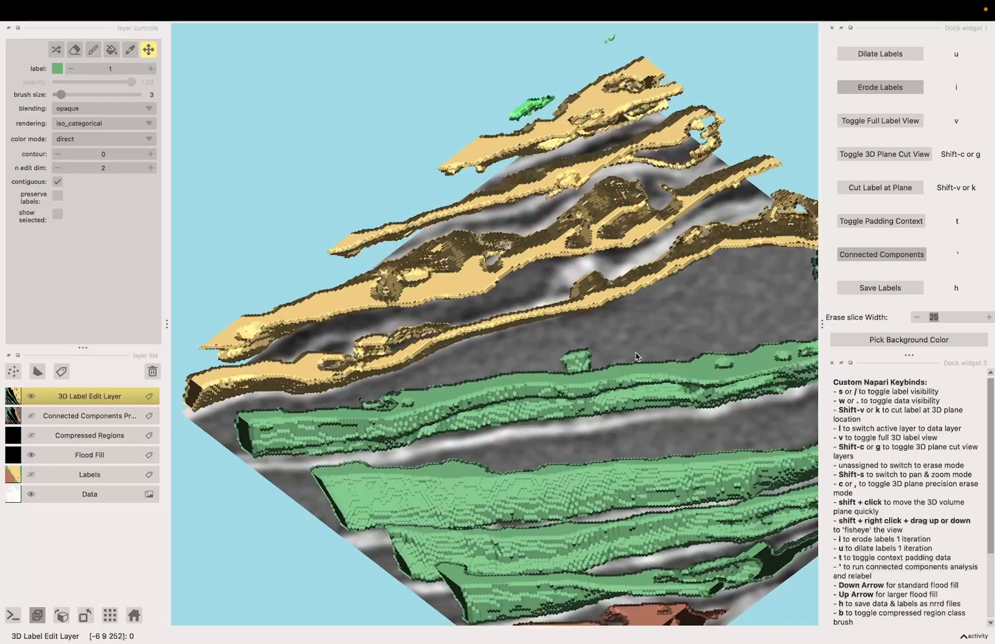
Keep stepping the 3D plane forward, rerunning connected components analysis at each new slice position
key(apostrophe)
key(apostrophe)
key(Right)
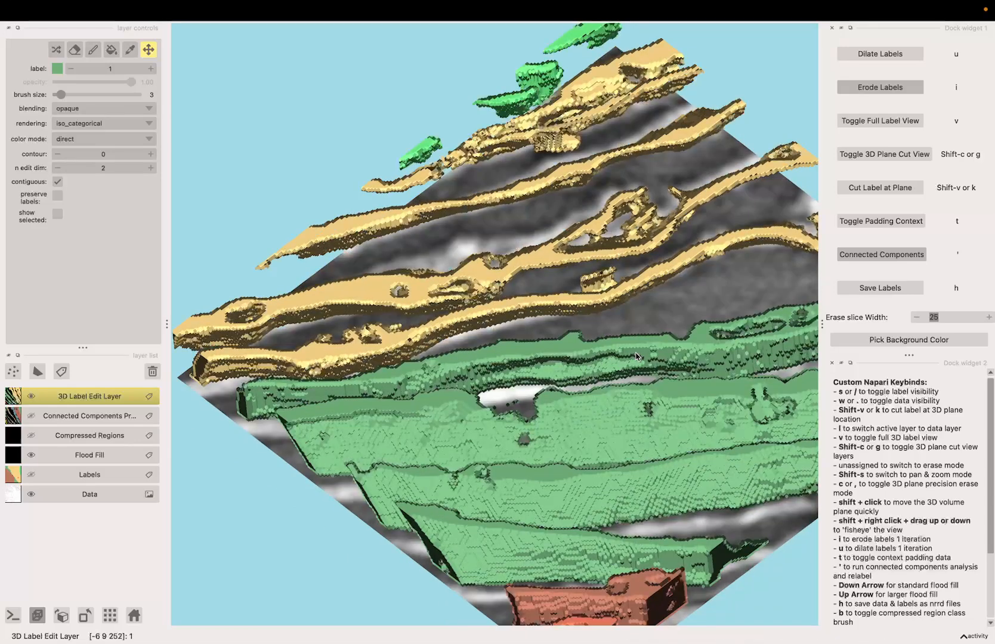
key(apostrophe)
drag(637, 356, 634, 367)
key(apostrophe)
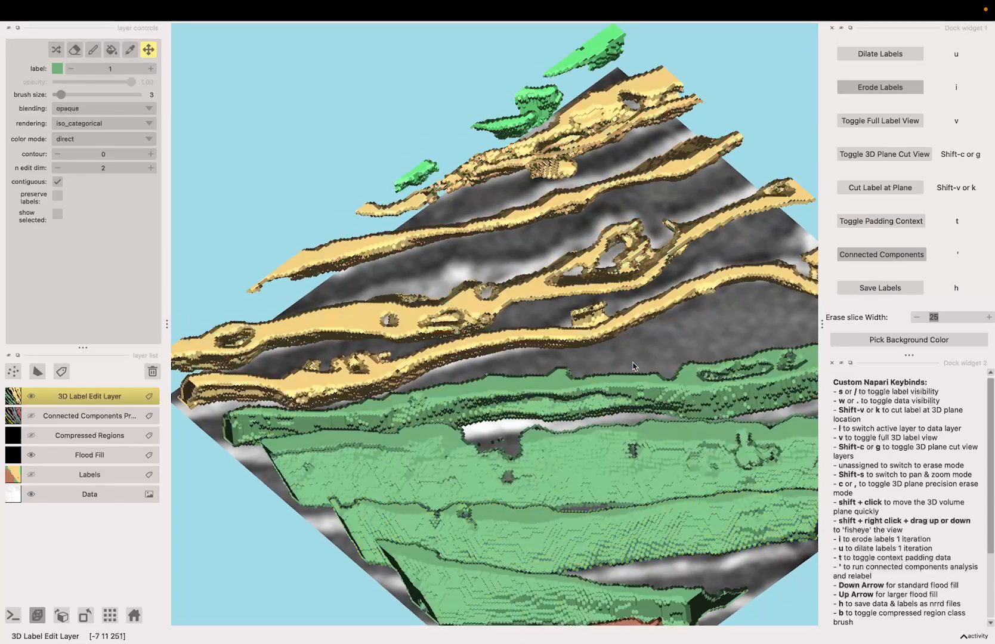
key(Right)
key(apostrophe)
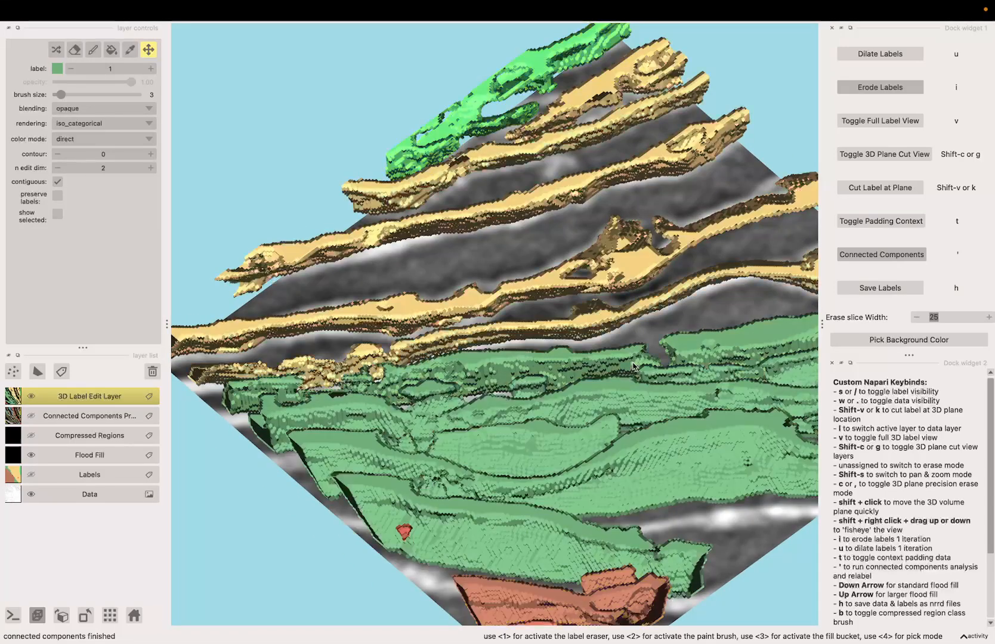
key(Right)
key(Right)
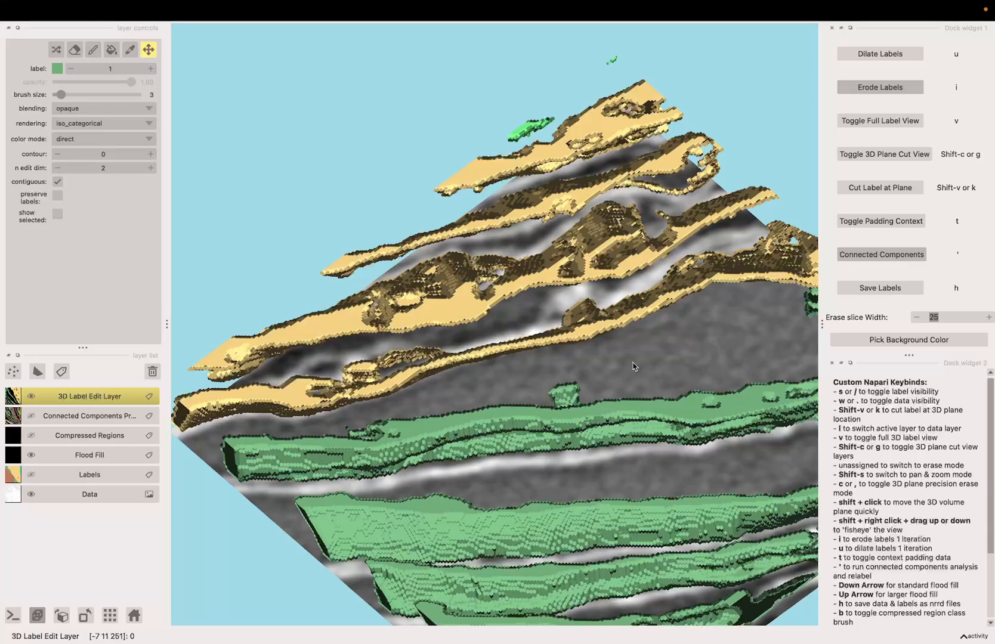
key(apostrophe)
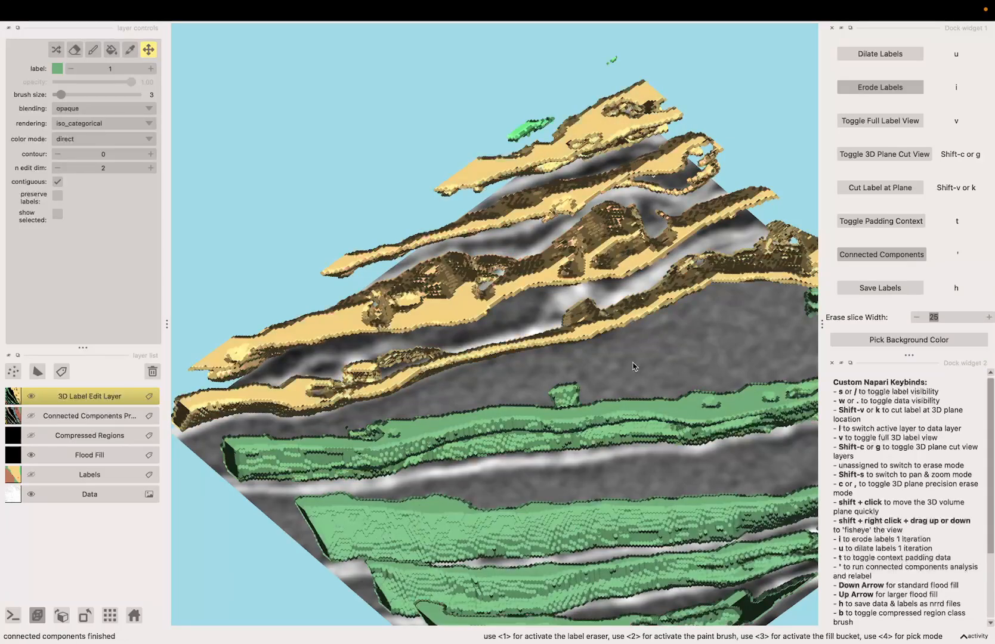
key(Right)
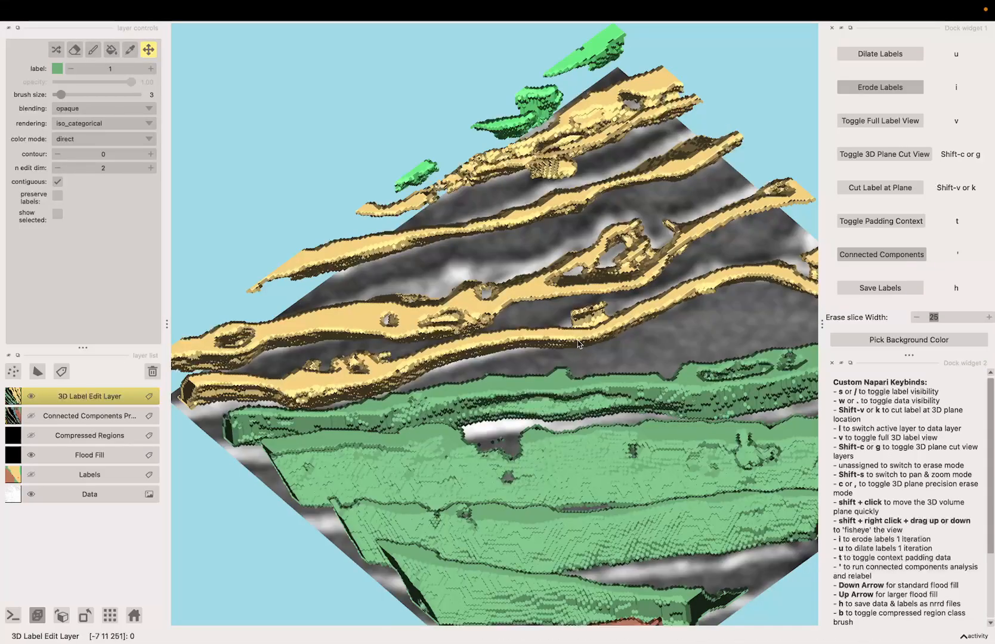
key(Right)
key(Right)
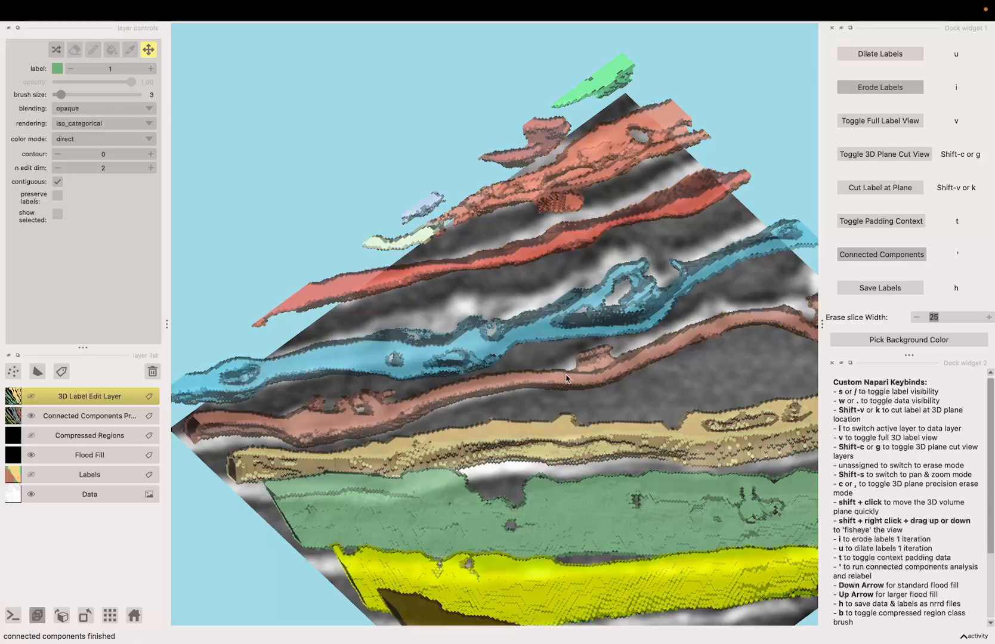
key(Right)
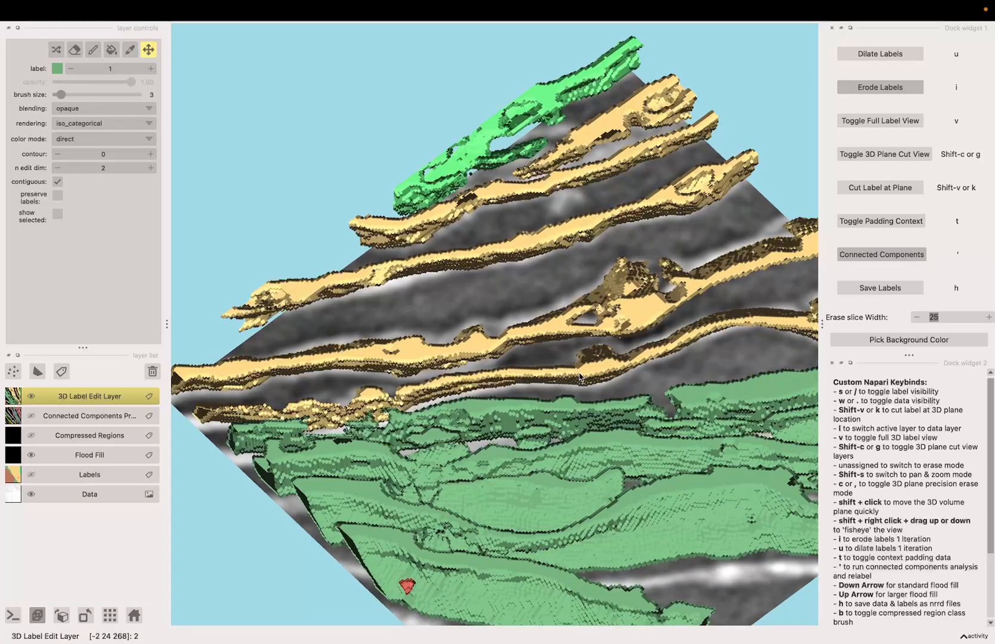
key(Right)
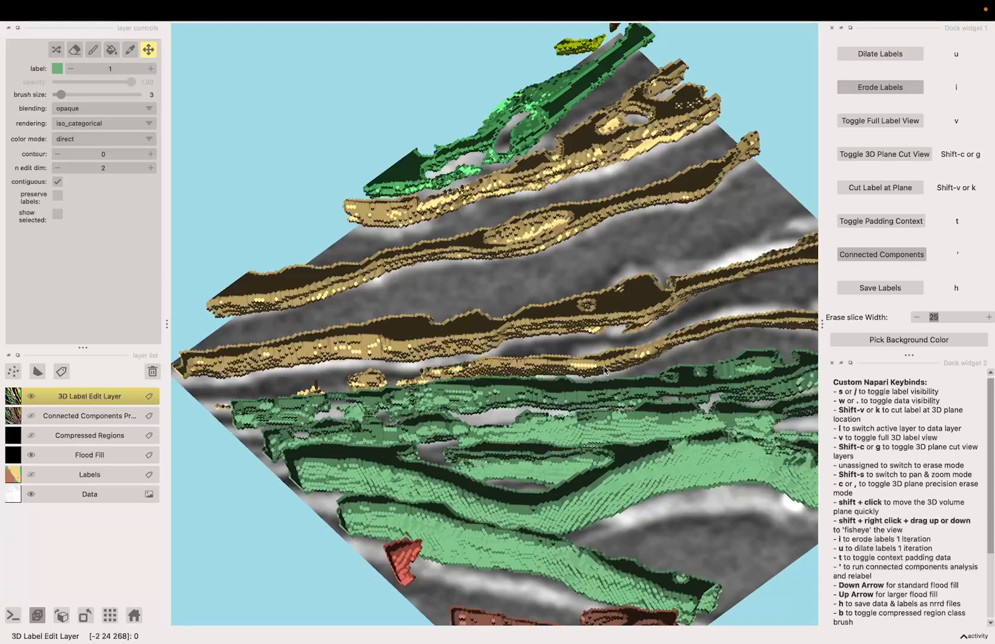
key(apostrophe)
key(apostrophe)
Orbit and zoom out while toggling the edit layer, data and Labels layer visibility to inspect the whole labelled volume
drag(613, 373, 597, 384)
key(s)
drag(533, 383, 565, 389)
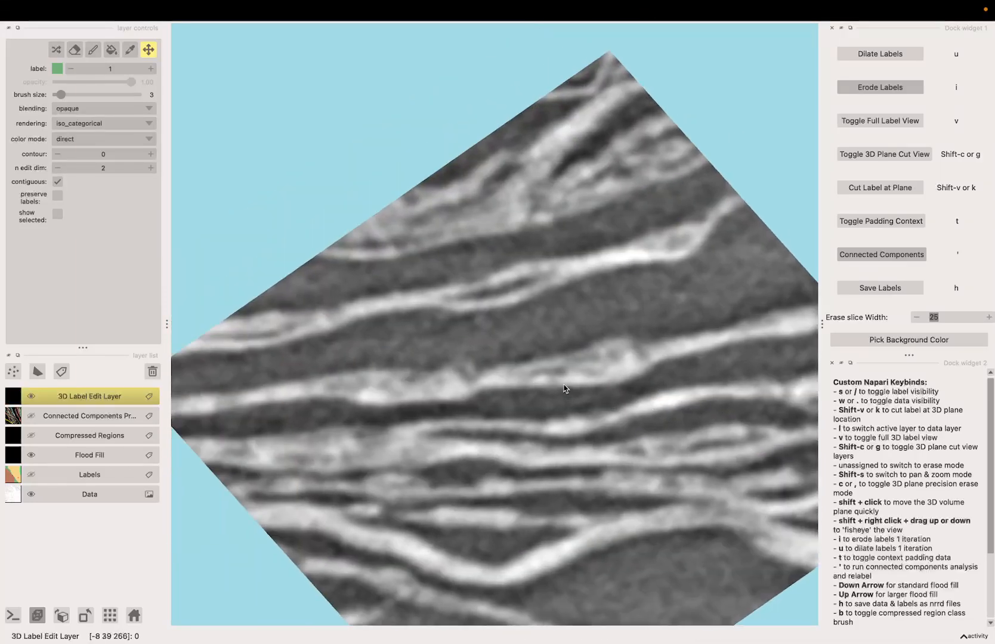
scroll(565, 388, down, 3)
key(w)
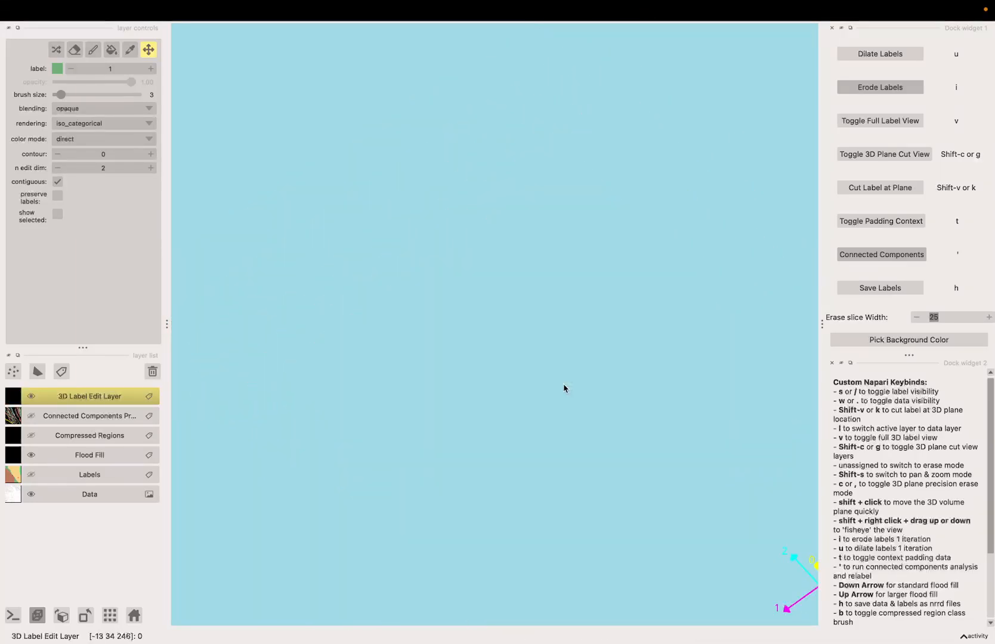
scroll(563, 383, down, 3)
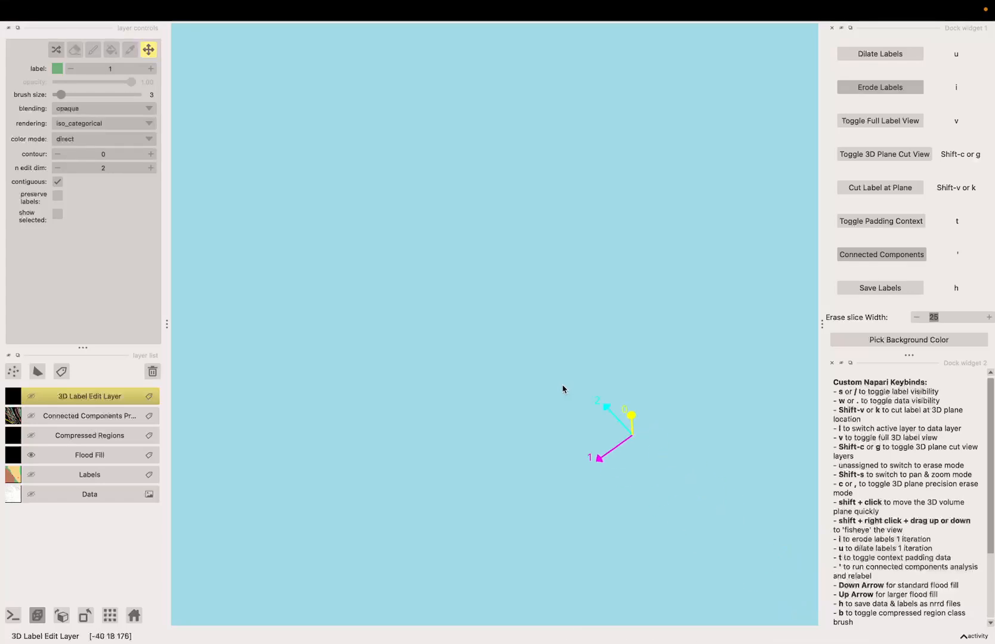
scroll(562, 384, down, 2)
drag(630, 417, 540, 345)
key(w)
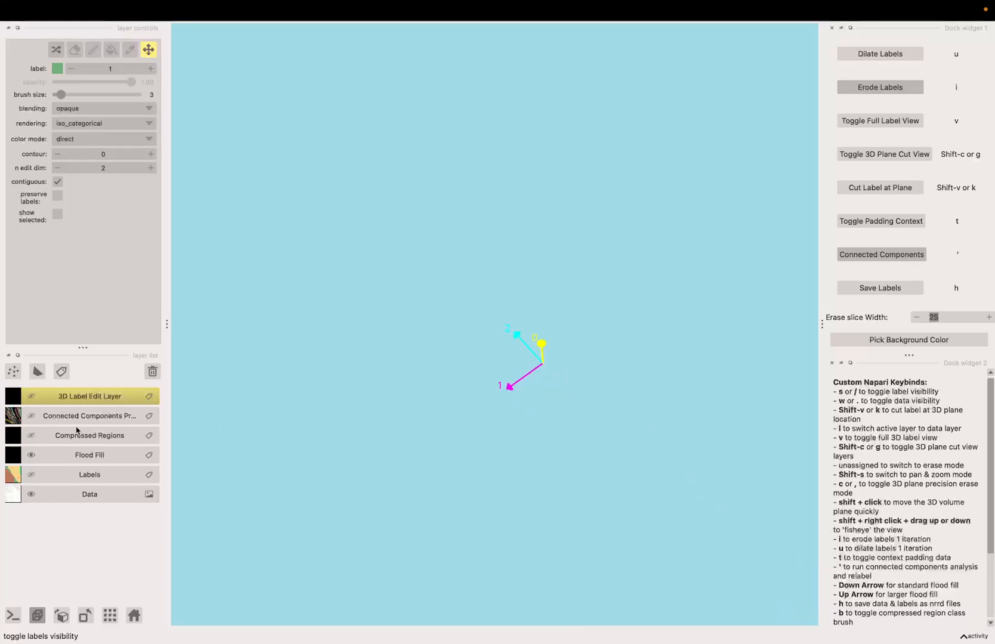
click(31, 396)
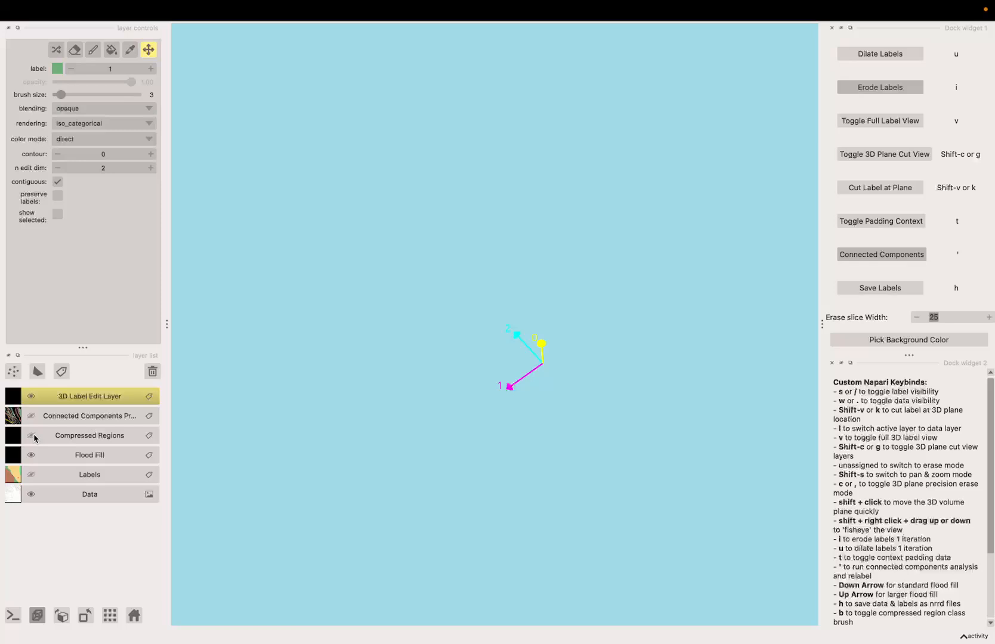
click(31, 475)
scroll(366, 427, up, 5)
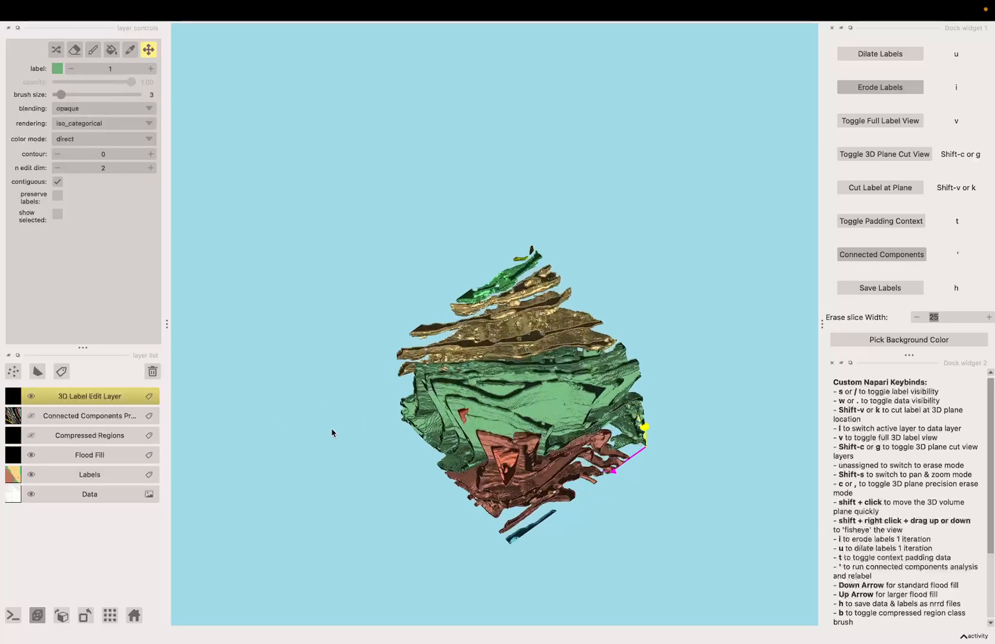
scroll(281, 465, up, 3)
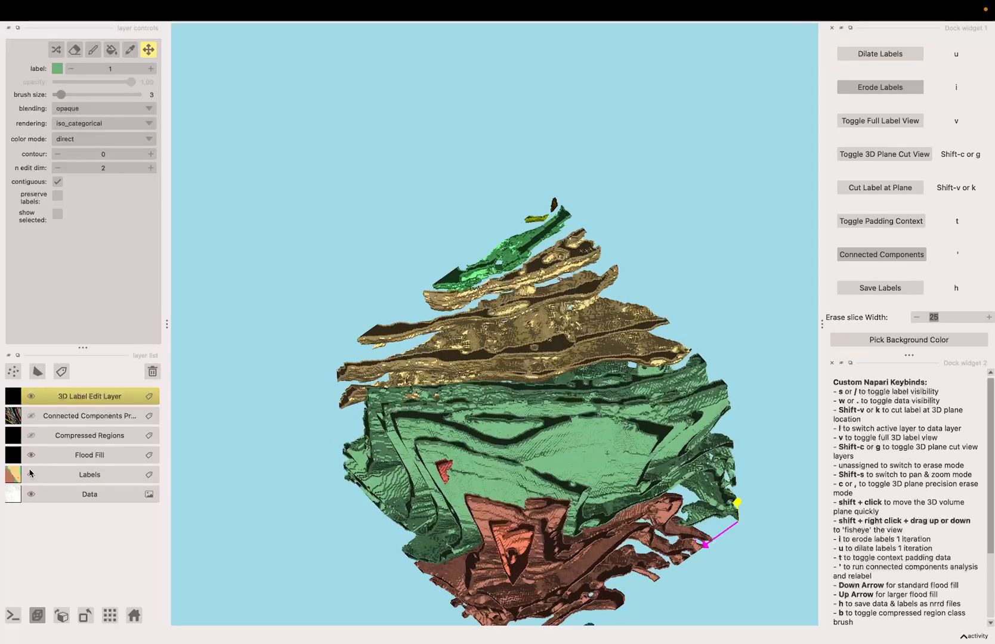
click(31, 475)
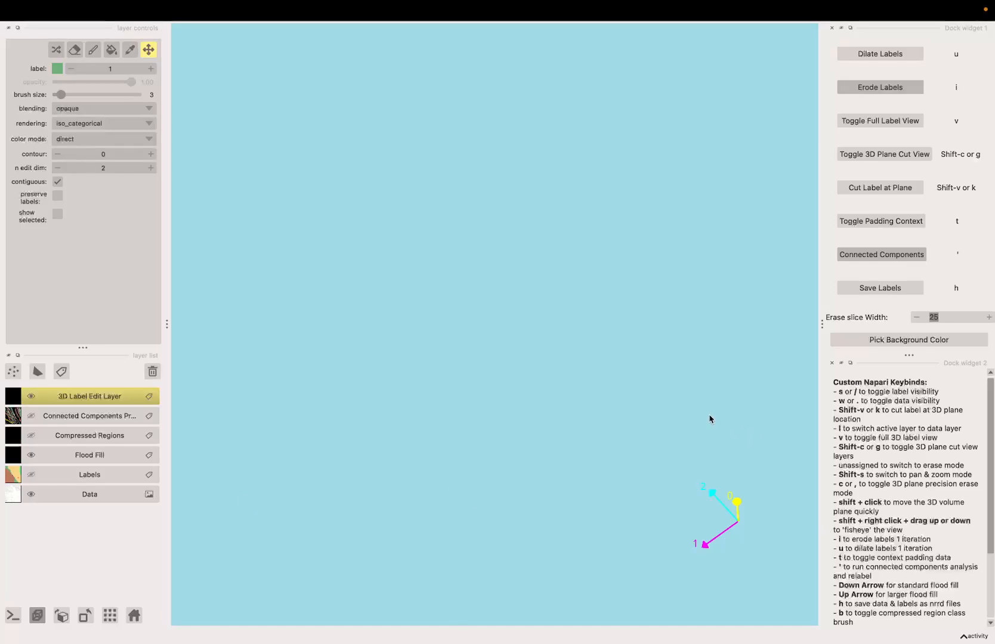
Step the plane back three slices and restore the 3D label edit layer and data display
key(Left)
key(Left)
key(Left)
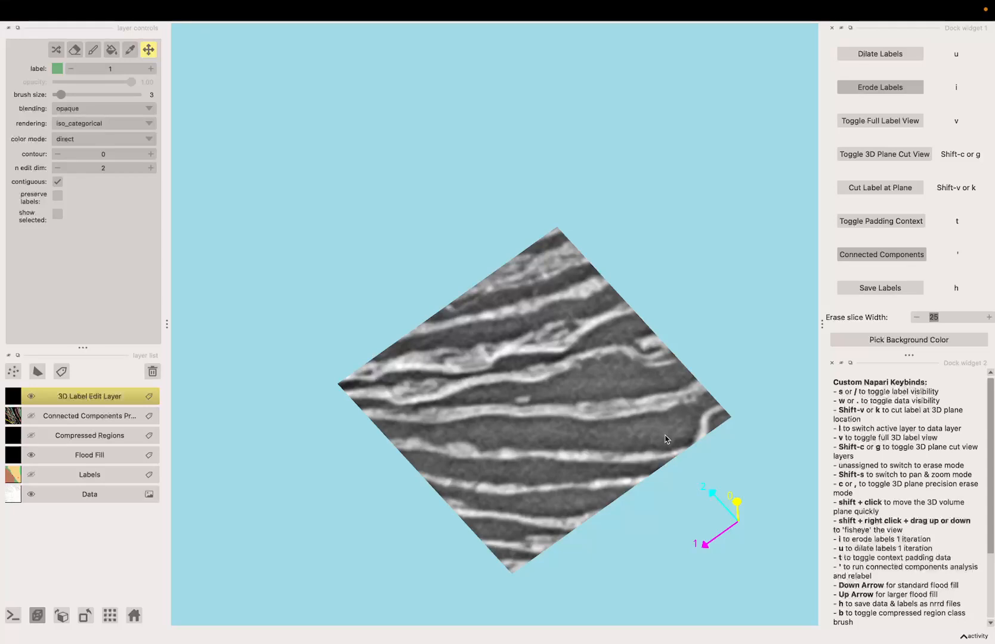
key(w)
key(w)
key(s)
key(v)
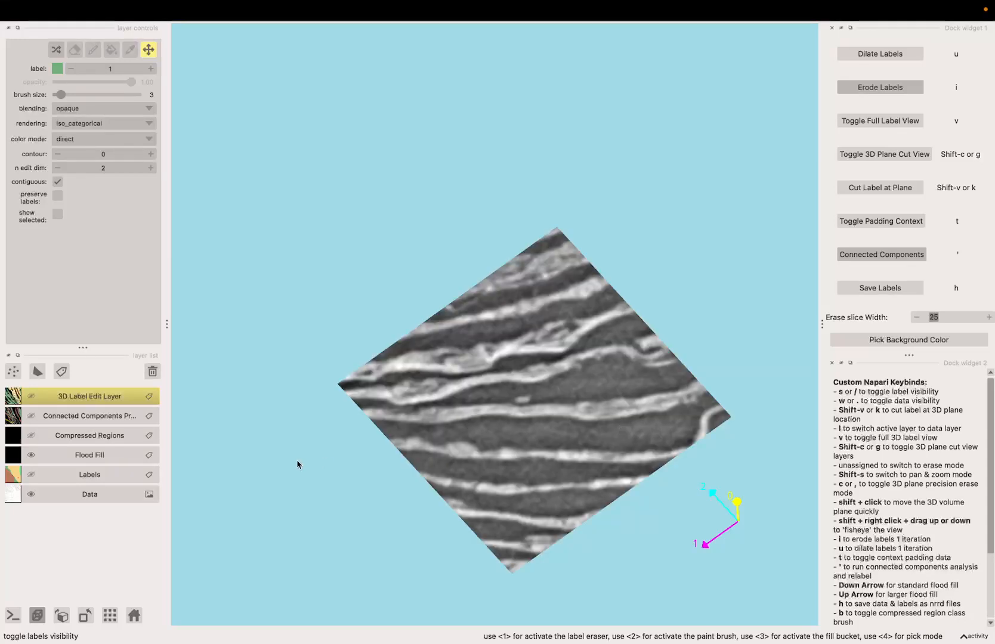
click(33, 398)
mouse_move(410, 461)
mouse_down()
mouse_move(412, 518)
mouse_move(416, 480)
mouse_up()
scroll(415, 479, up, 10)
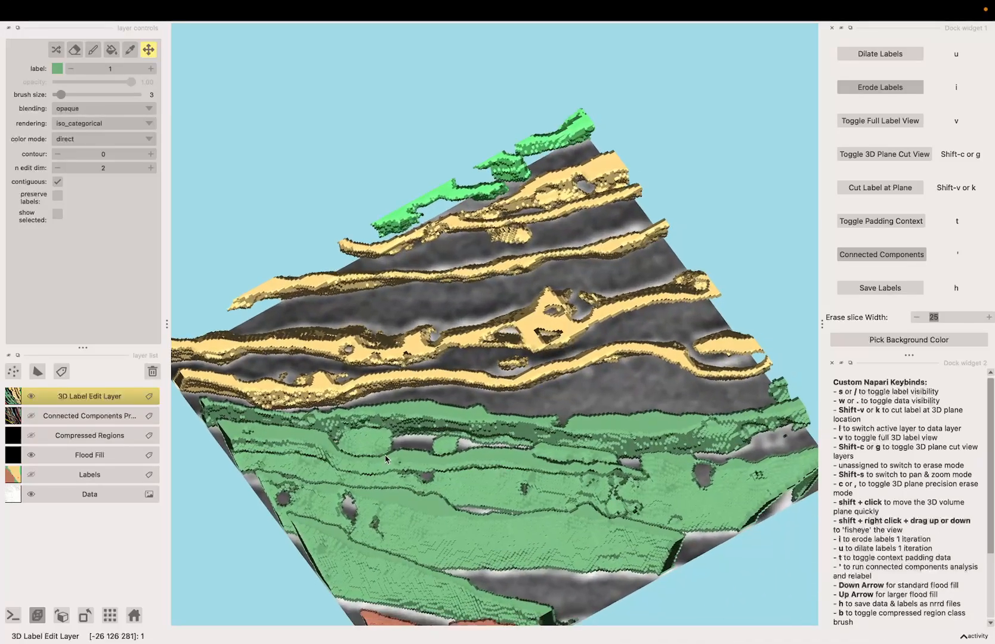
Nudge the plane position by a slice, then run Connected Components and accept the warning
key(Right)
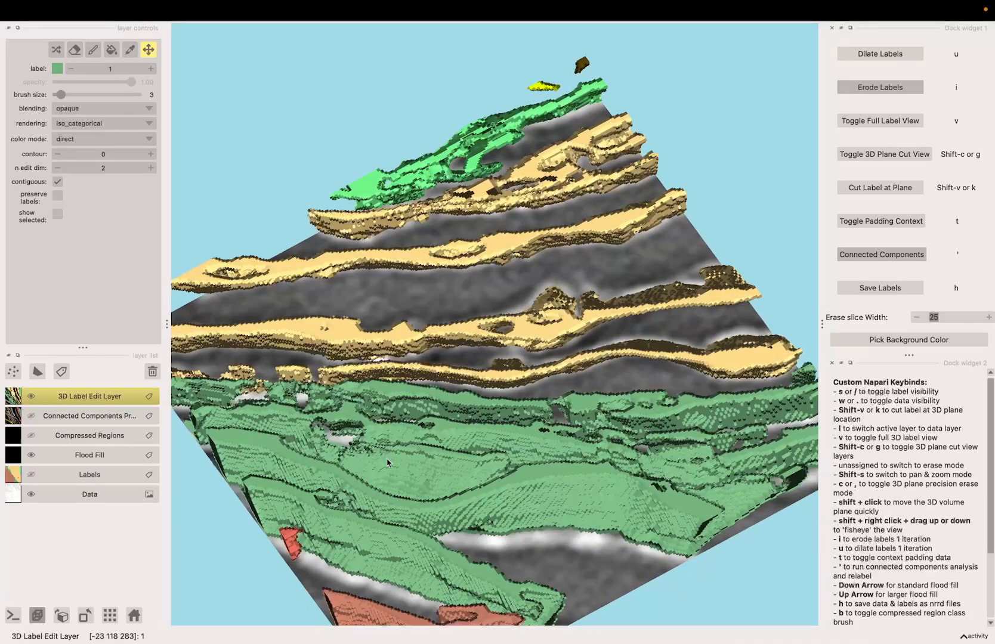
mouse_move(387, 463)
mouse_down()
mouse_move(391, 505)
mouse_move(393, 460)
mouse_up()
key(Left)
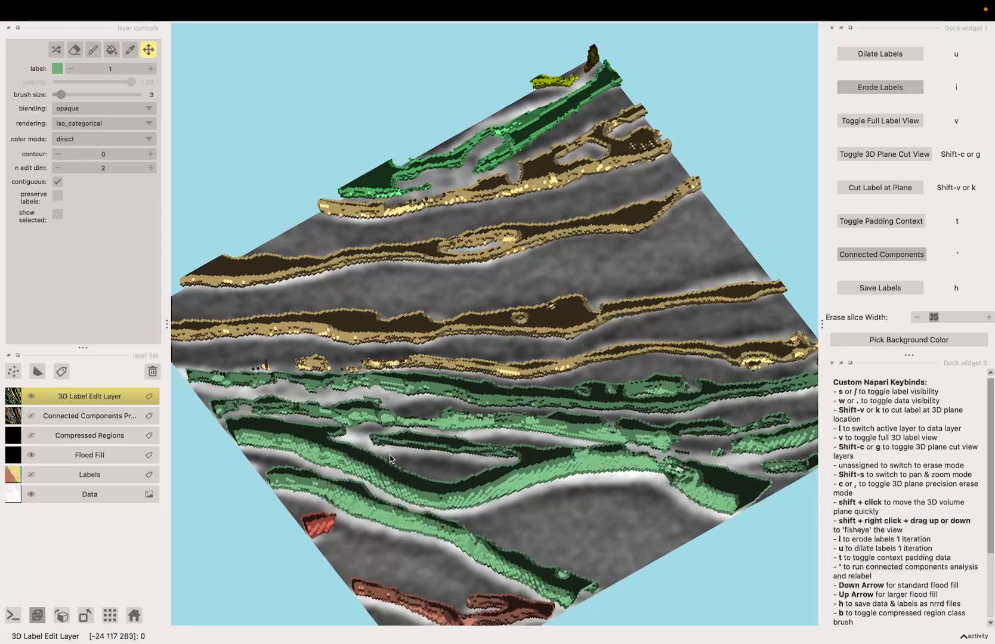
key(Left)
key(Right)
click(877, 257)
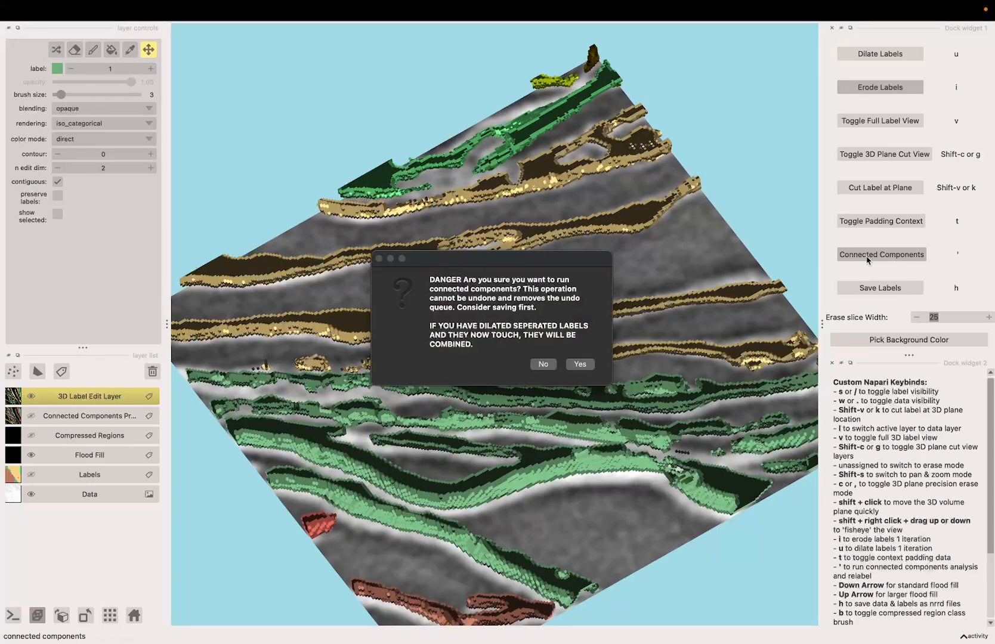
click(575, 366)
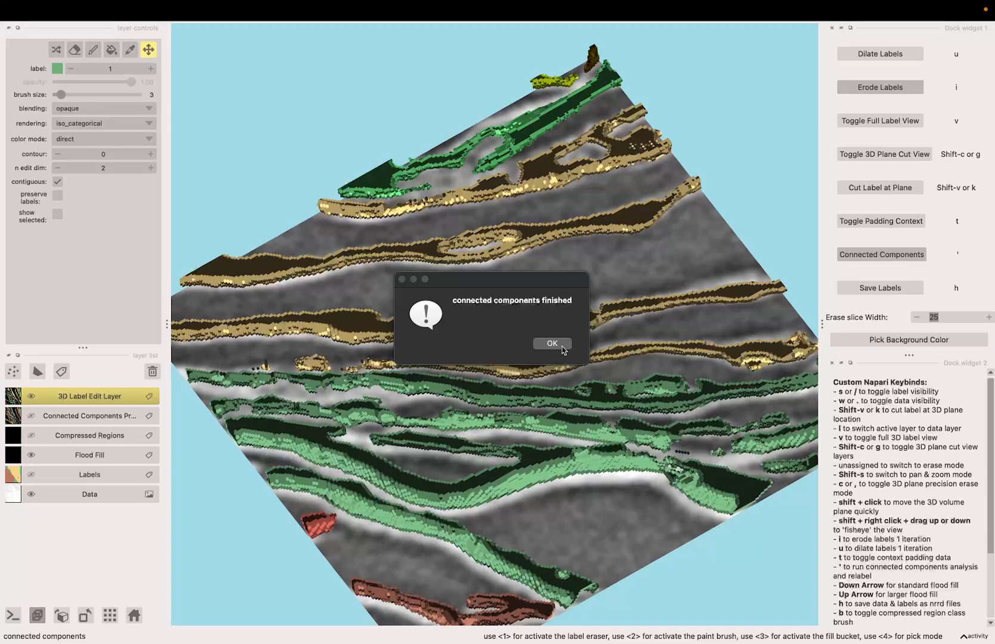
click(552, 345)
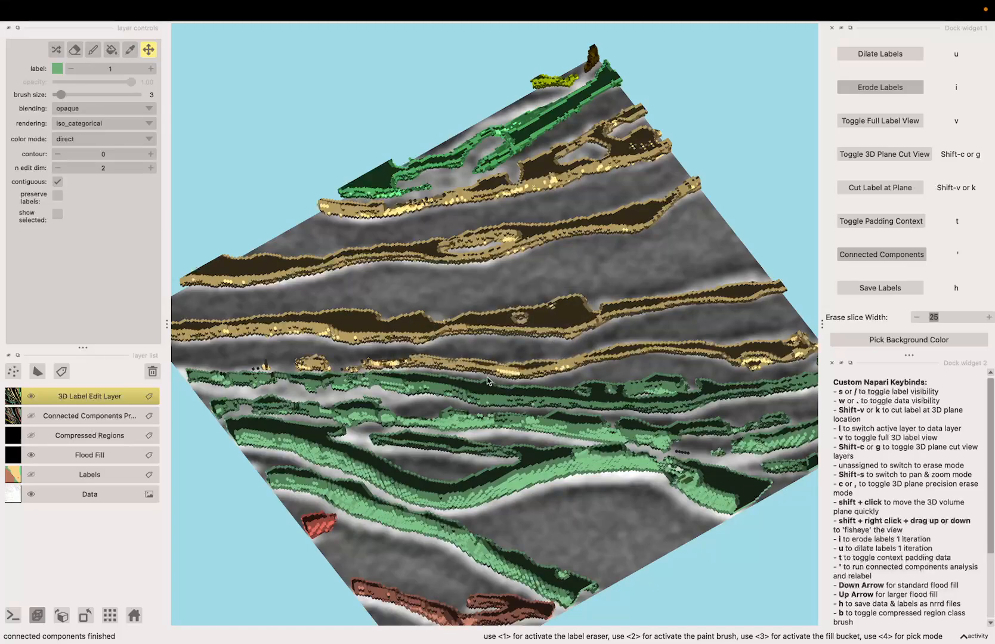
Advance the 3D plane forward several slices, orbiting to examine the relabelled components
scroll(488, 378, up, 3)
scroll(496, 382, down, 5)
drag(524, 386, 503, 410)
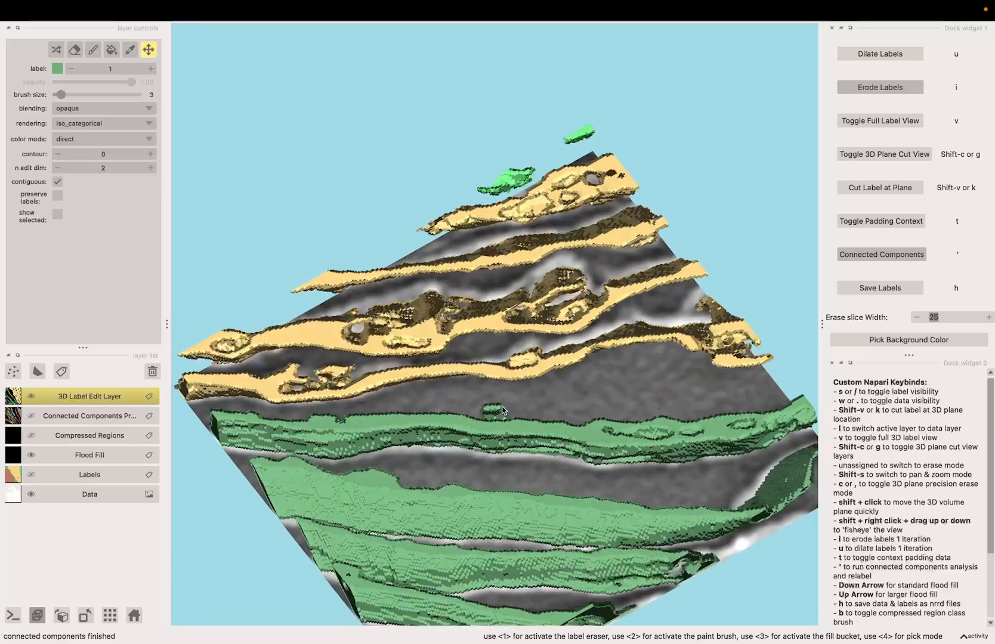
key(Right)
key(Right)
key(Right)
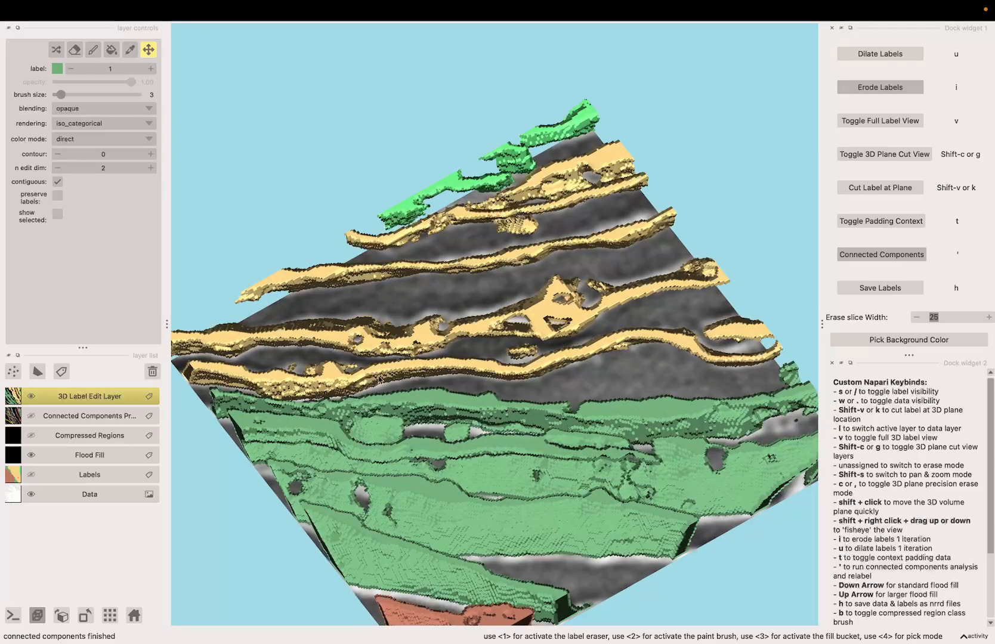
mouse_move(379, 379)
mouse_down()
mouse_move(508, 373)
mouse_move(372, 384)
mouse_move(385, 369)
mouse_up()
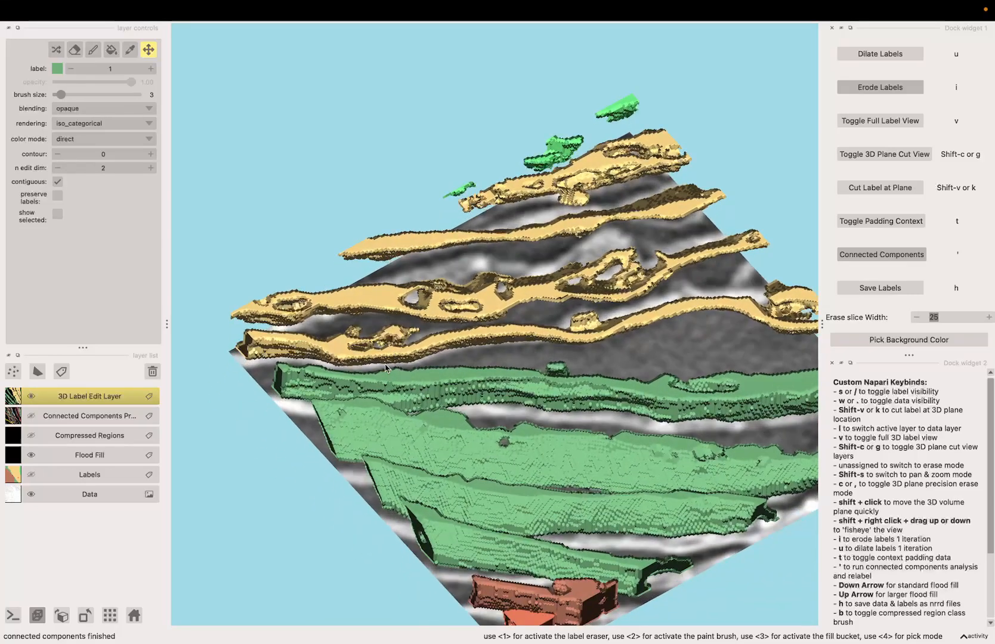
key(Right)
key(Right)
key(Right)
key(Right)
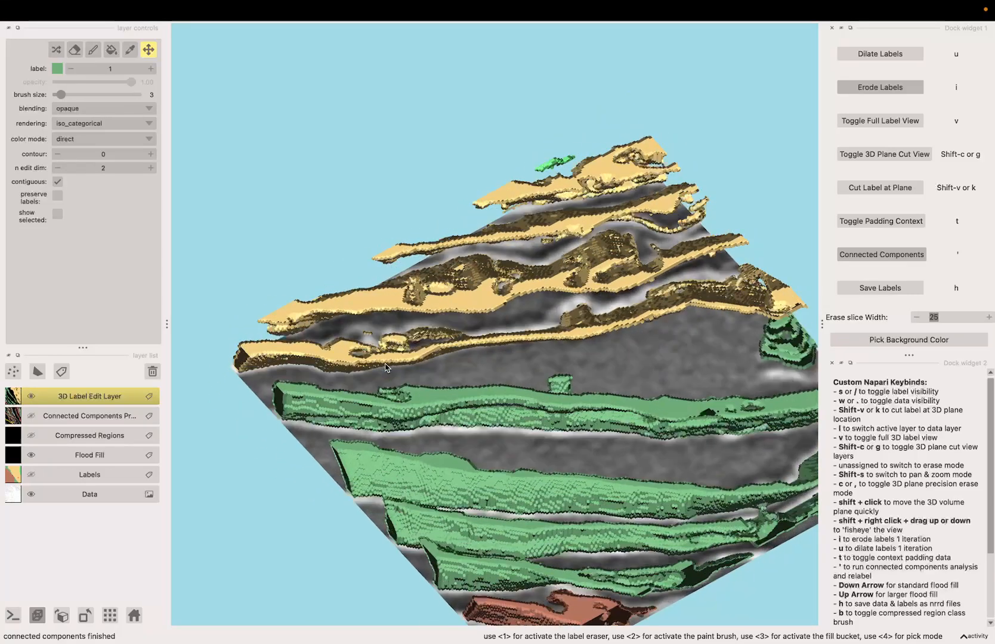
key(Right)
key(Right)
key(Right)
key(Right)
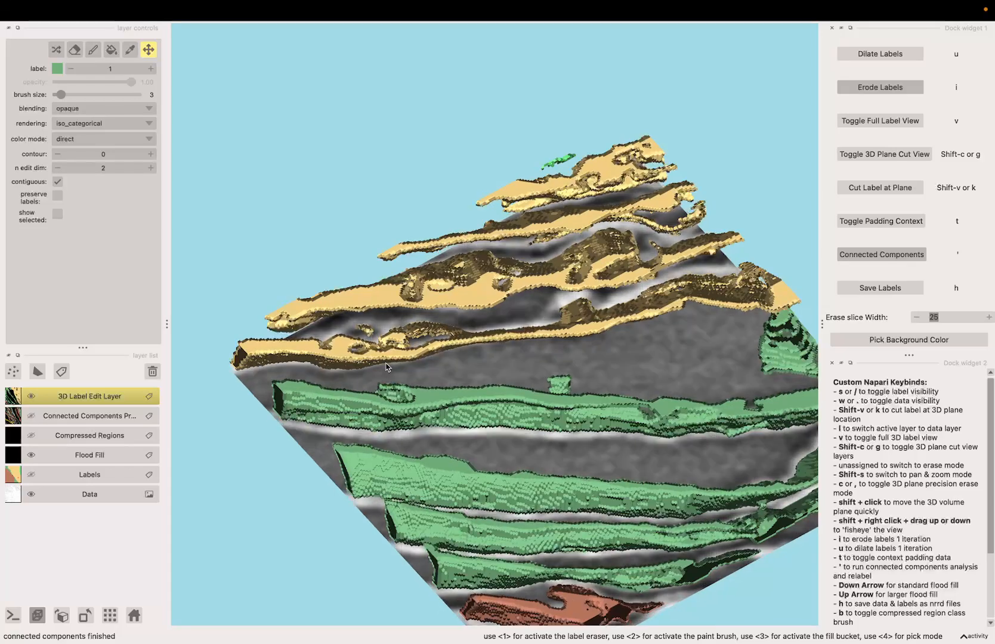
key(Right)
key(Right)
key(Right)
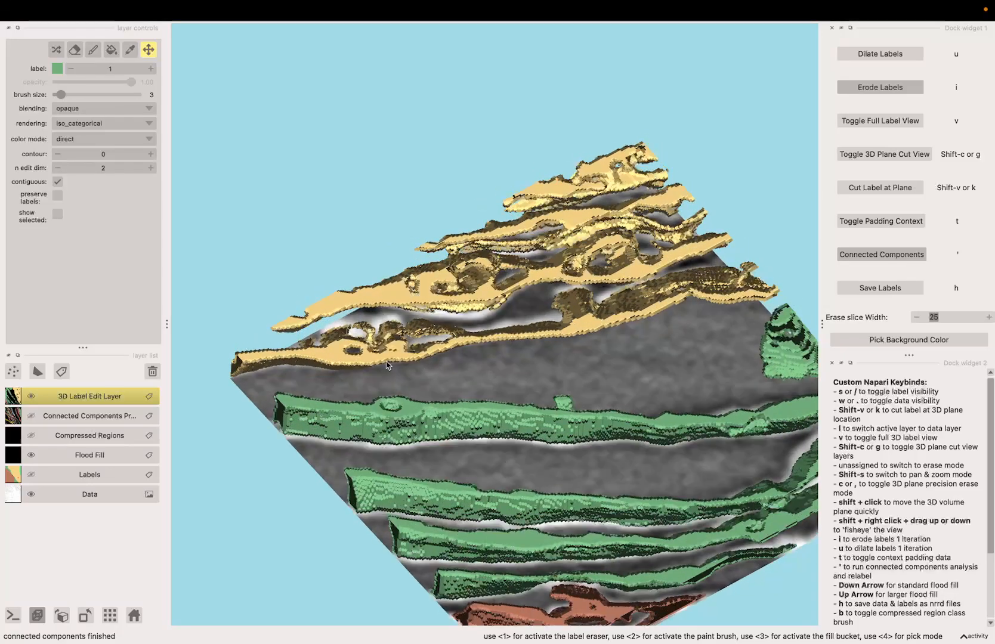
Zoom in, move the plane further forward, and cut the label at the 3D plane location
scroll(560, 320, up, 3)
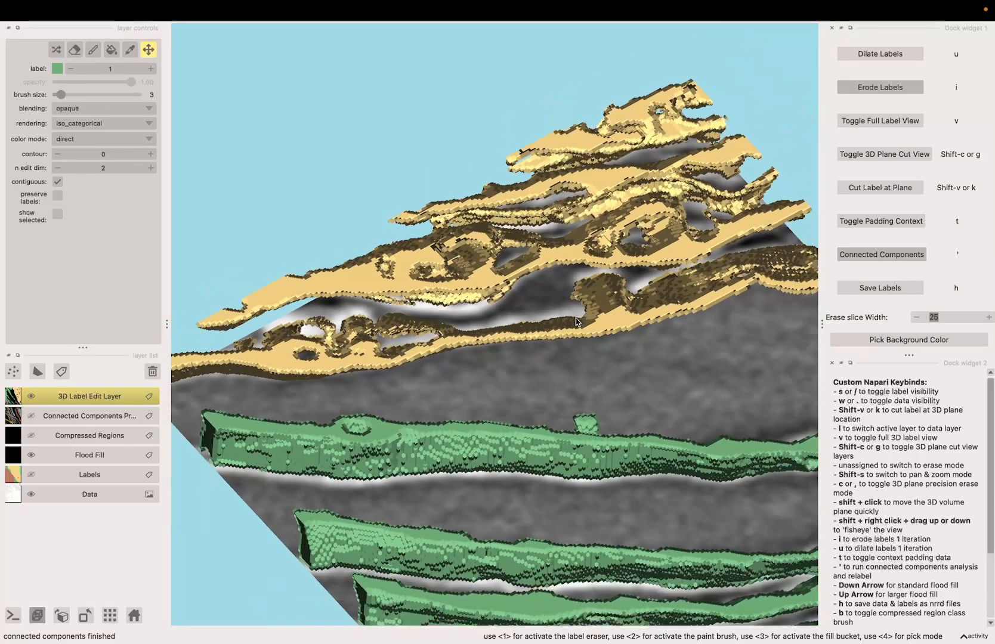
key(Right)
key(Right)
key(Right)
key(Right)
key(Right)
key(Right)
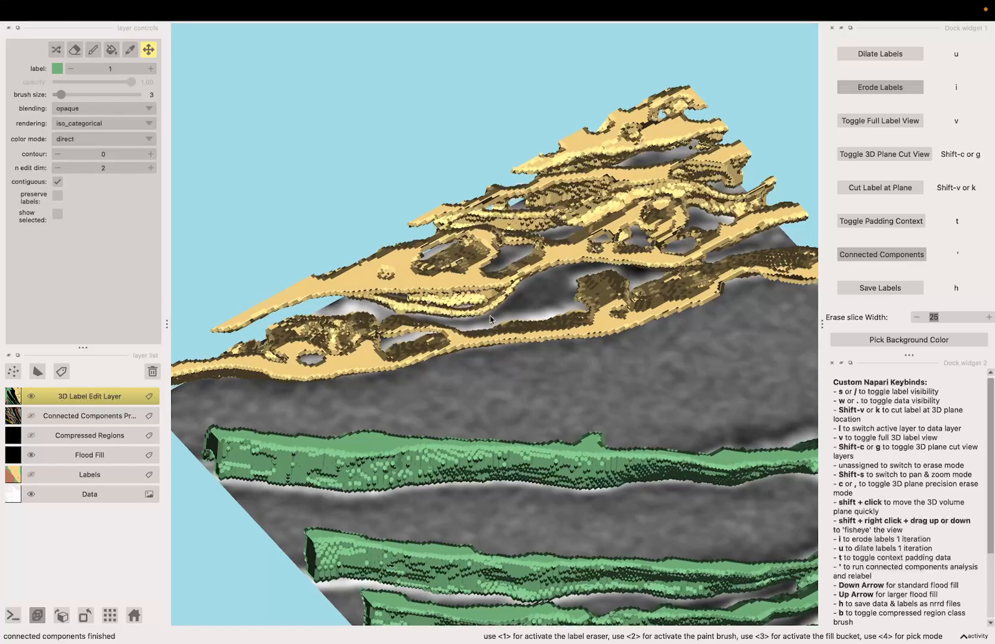
key(Right)
key(Right)
key(Right)
key(Right)
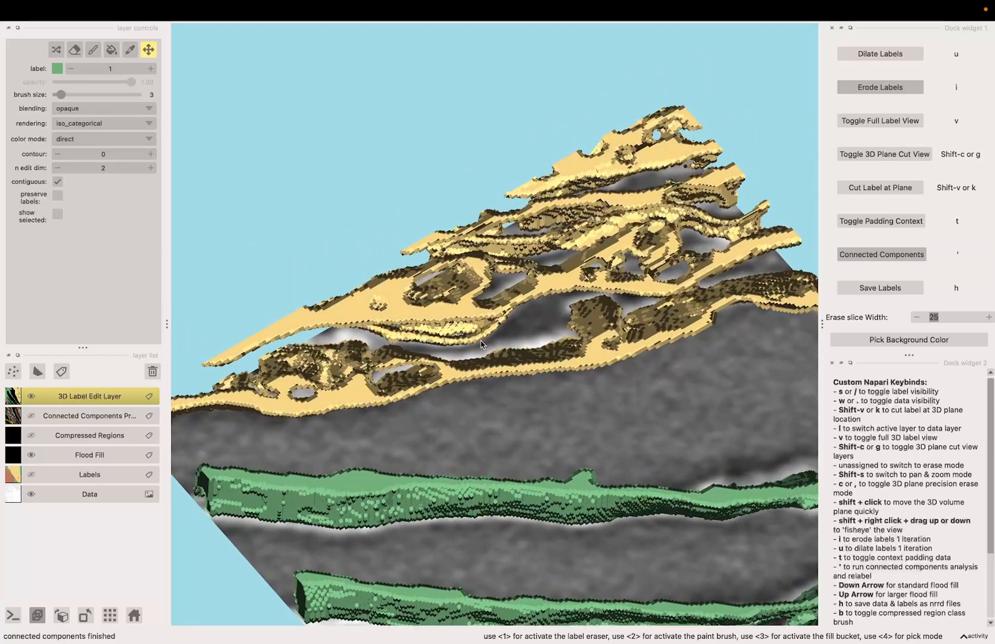
key(Right)
key(Right)
key(Right)
key(Right)
key(Right)
key(Right)
key(Right)
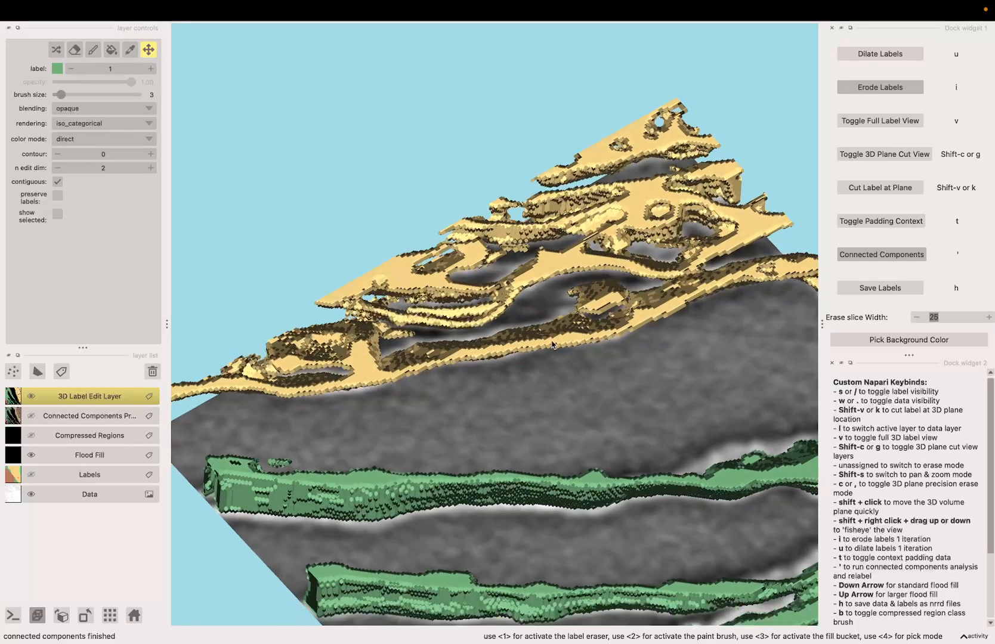
key(k)
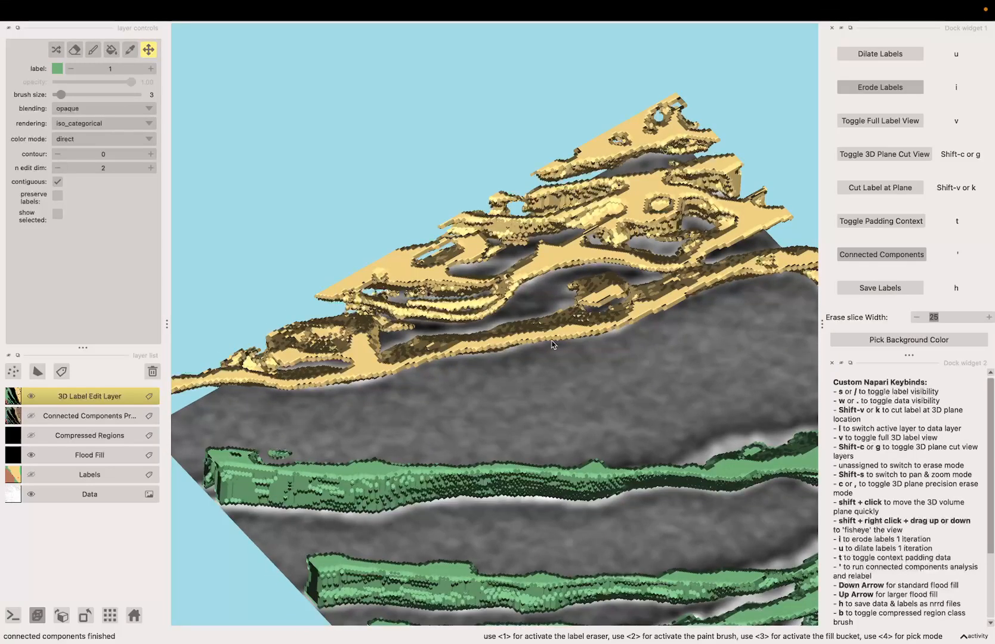
Advance the 3D plane three slices and cut the label at the plane location
key(Right)
key(Right)
key(Right)
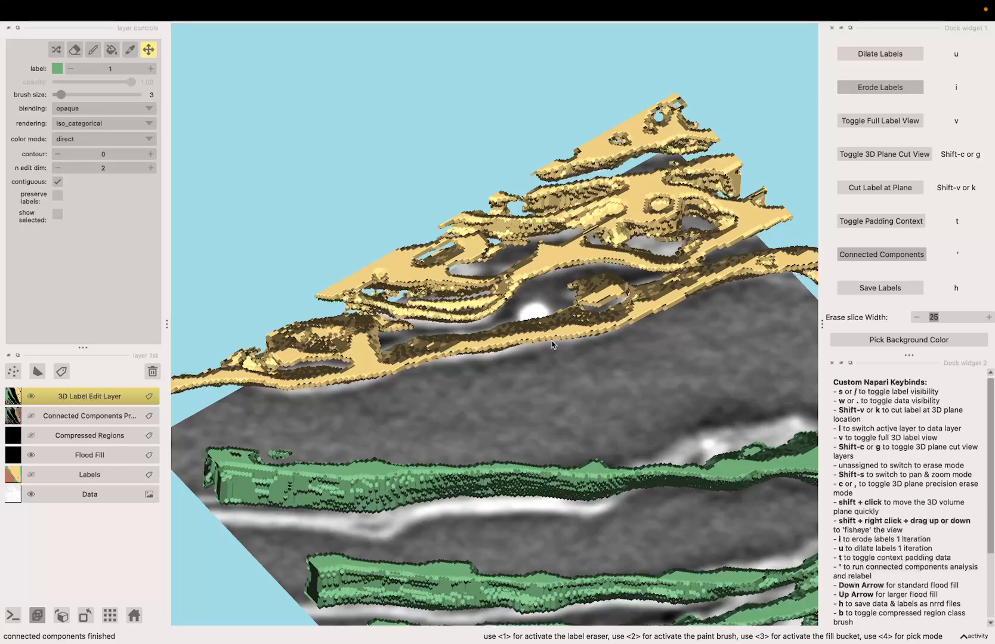
key(k)
Toggle the data display off and back on, then run Connected Components to relabel the labels
drag(553, 345, 352, 338)
scroll(351, 338, up, 5)
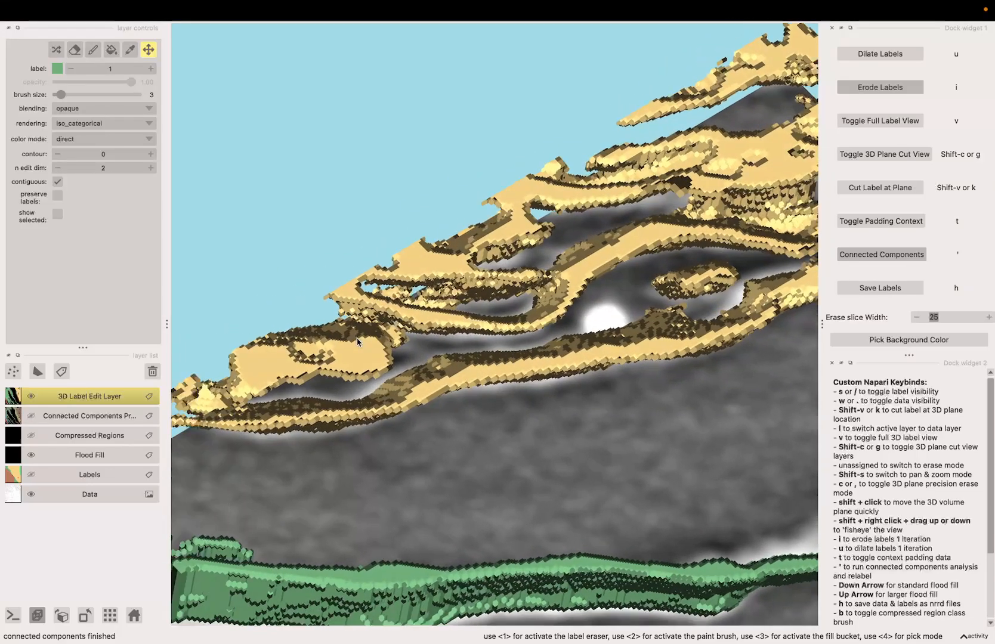
key(w)
key(w)
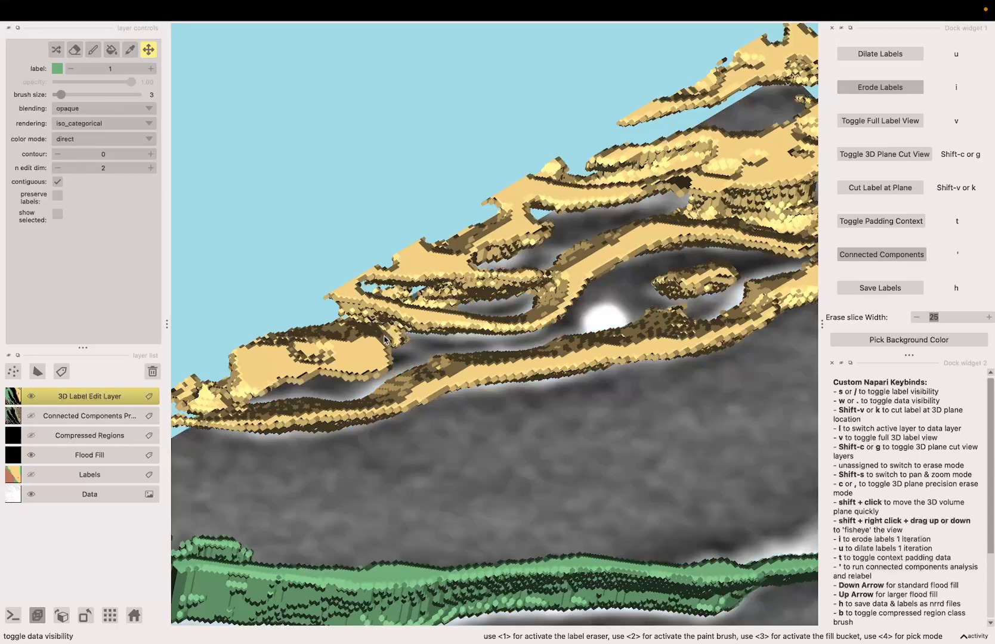
key(apostrophe)
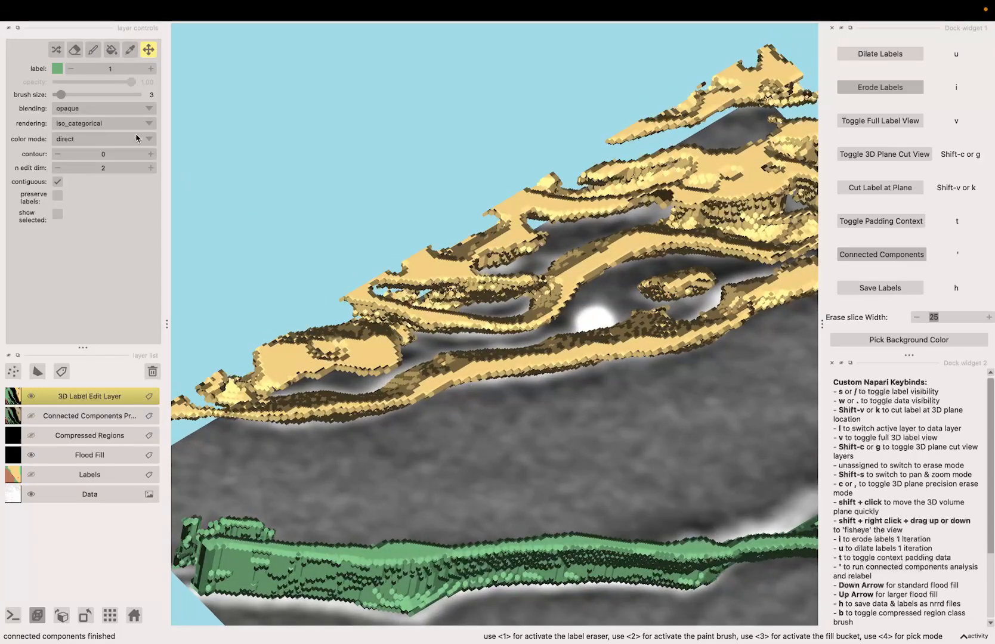
Switch to the label eraser and erase a short stretch of the yellow label near its cut edge
click(80, 52)
scroll(322, 315, up, 3)
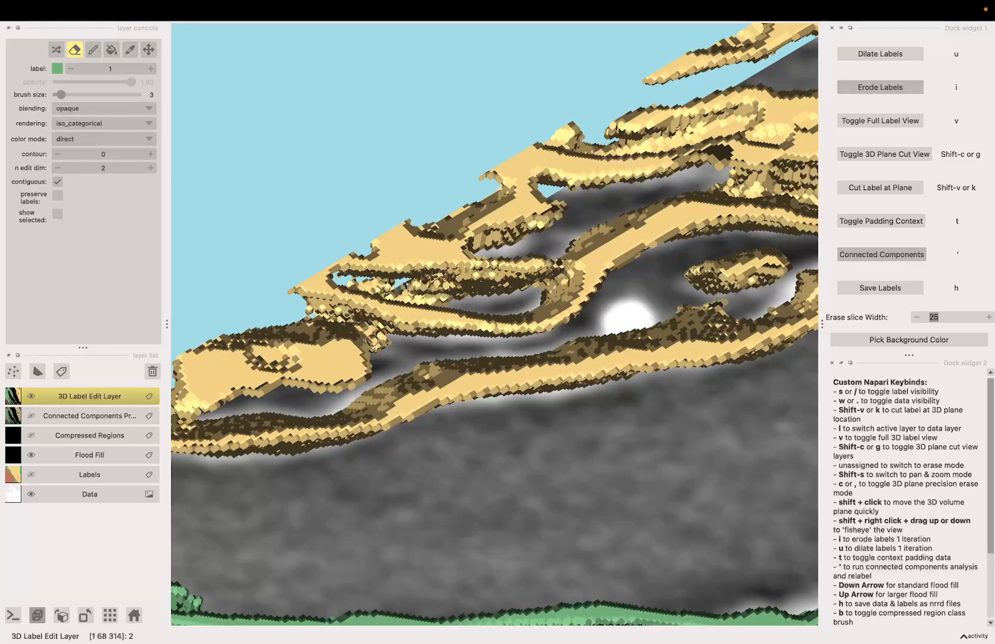
mouse_move(322, 316)
mouse_down()
mouse_move(365, 327)
mouse_move(339, 318)
mouse_up()
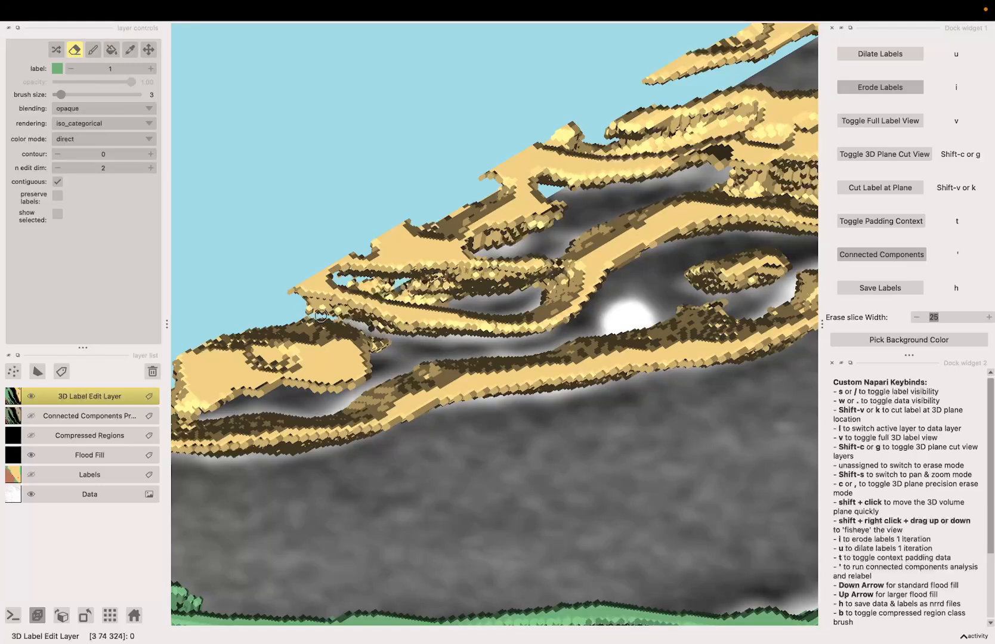
scroll(394, 357, down, 2)
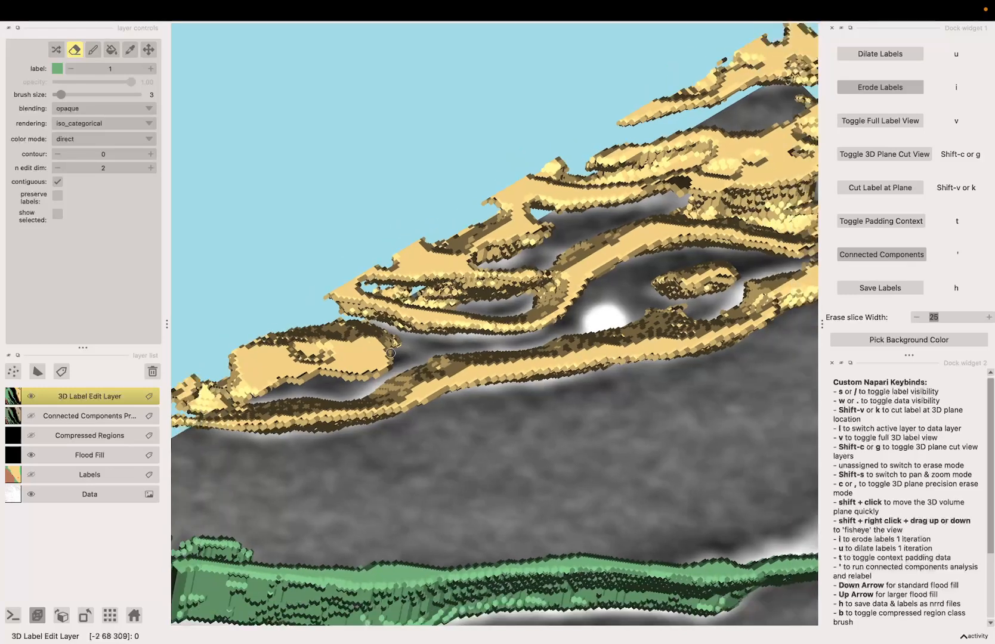
scroll(370, 341, up, 2)
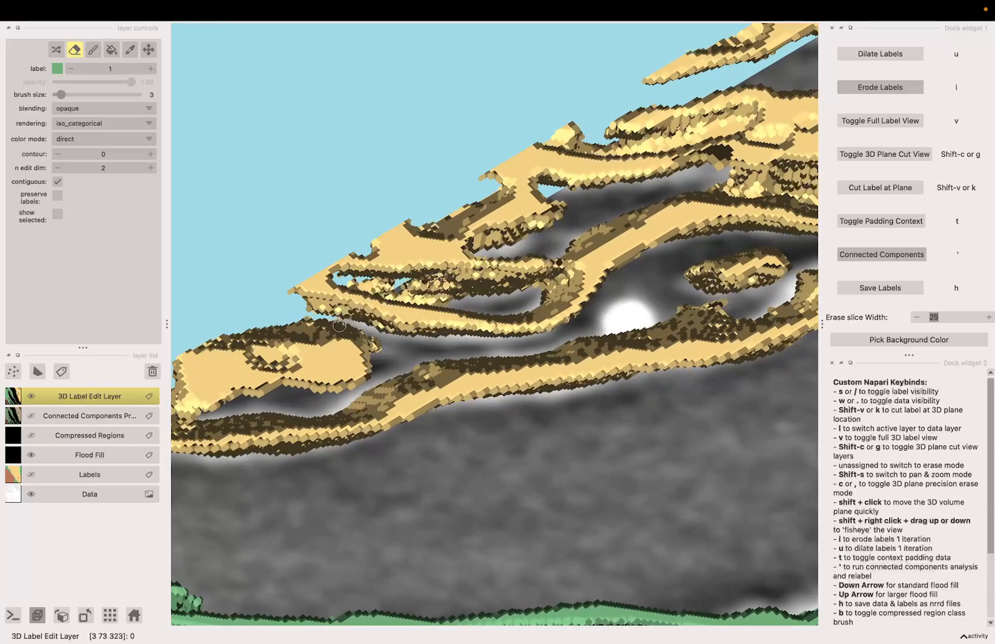
scroll(340, 328, down, 3)
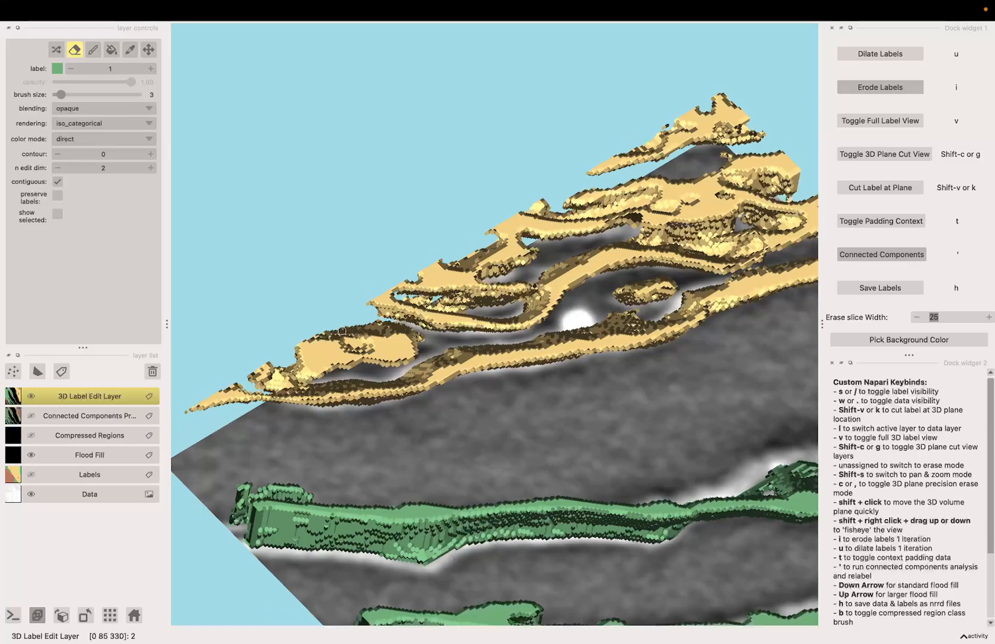
Advance the 3D plane three more slices and cut the label at the plane location
key(Right)
key(Right)
key(Right)
key(Right)
key(Right)
key(Right)
key(Right)
key(k)
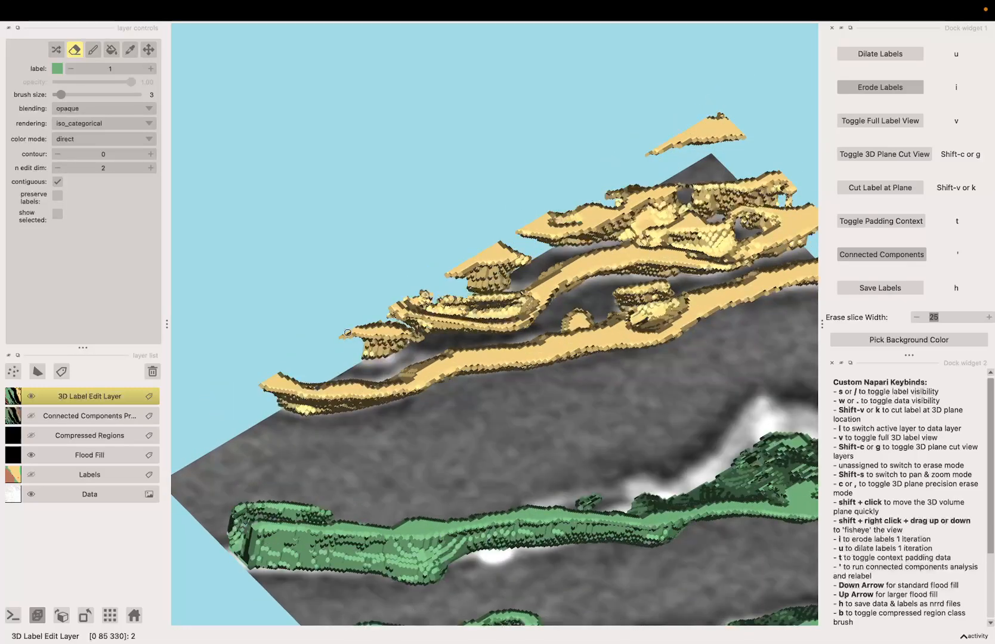
Advance the plane another three slices and cut the label again at the plane location
scroll(373, 337, up, 3)
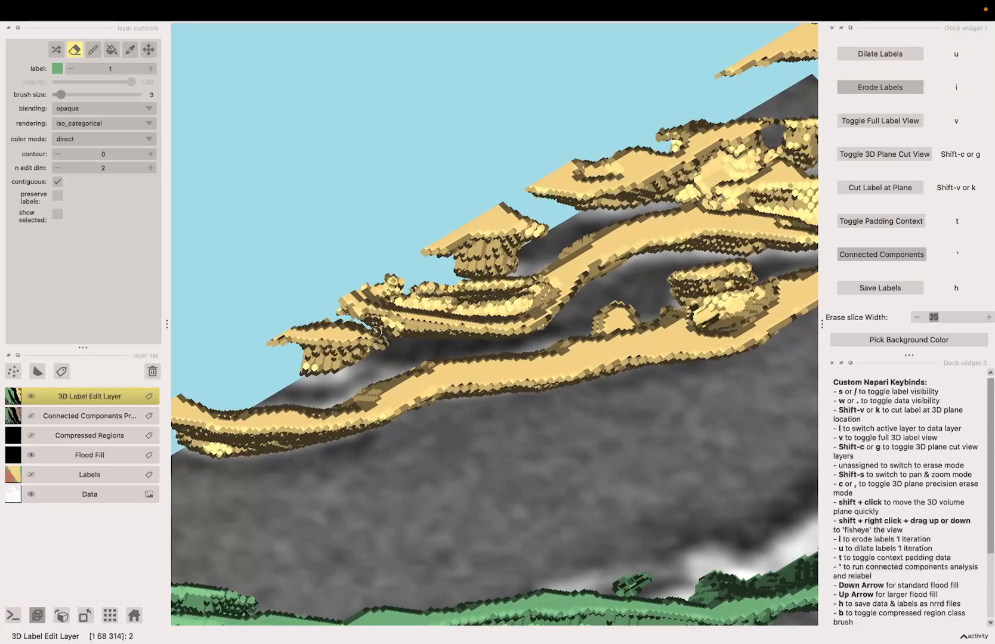
key(Right)
key(Right)
key(Right)
key(Right)
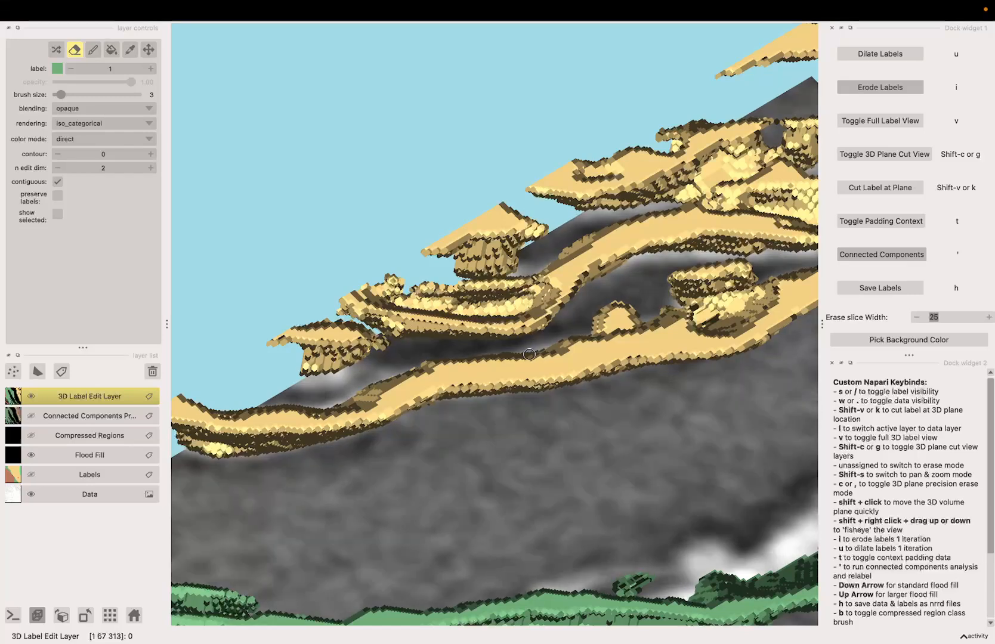
scroll(528, 356, down, 3)
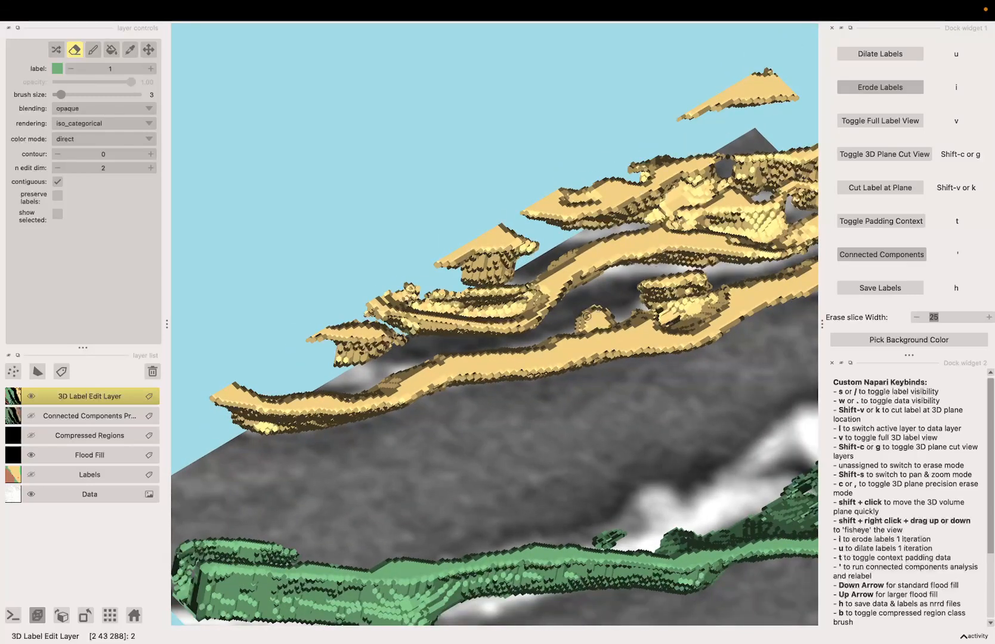
key(k)
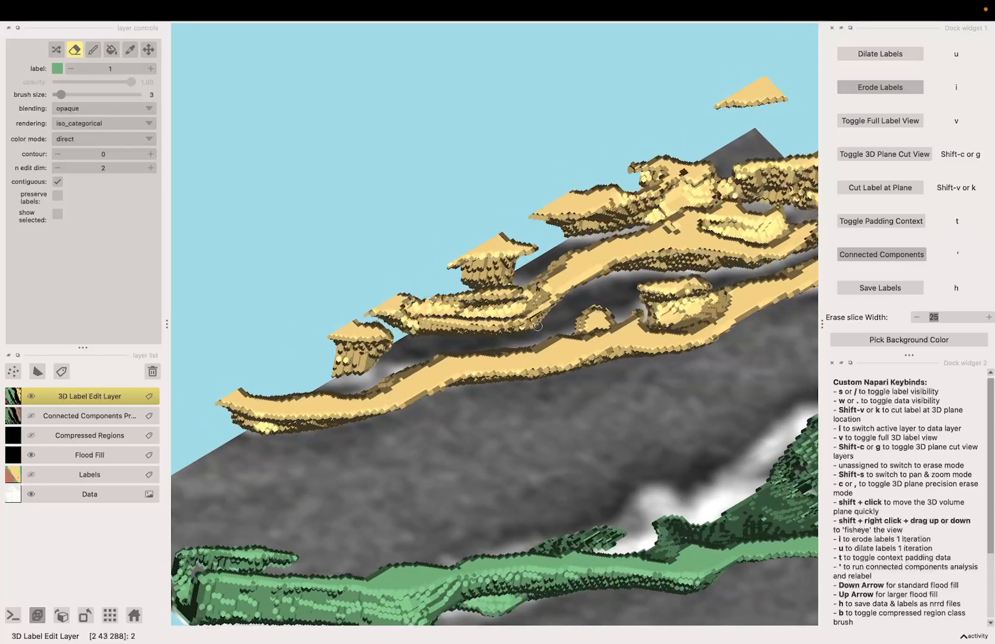
Run Connected Components to relabel the cut label pieces
click(890, 257)
click(582, 363)
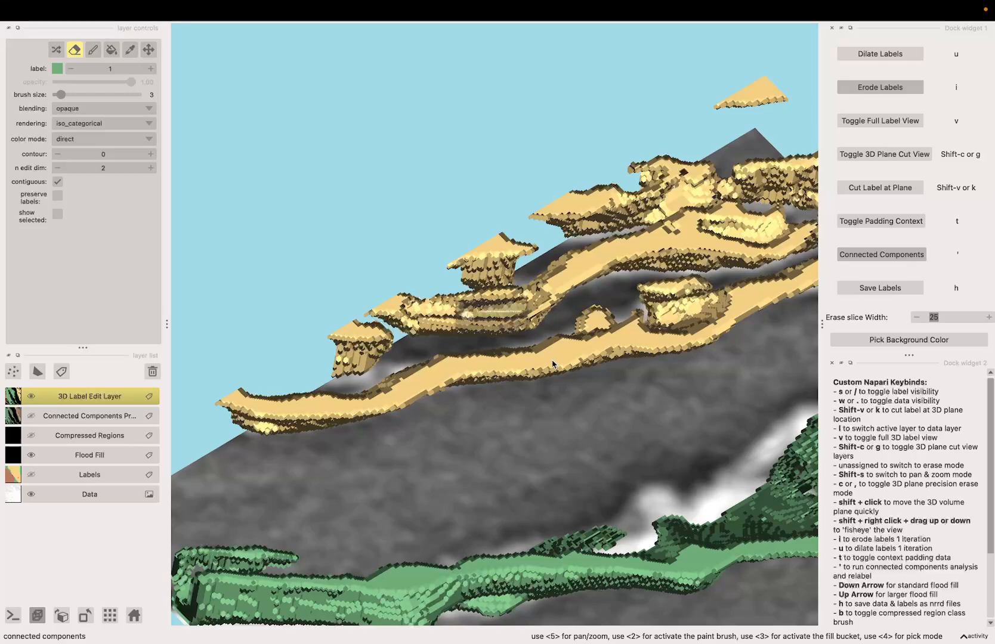
click(549, 344)
scroll(546, 345, down, 10)
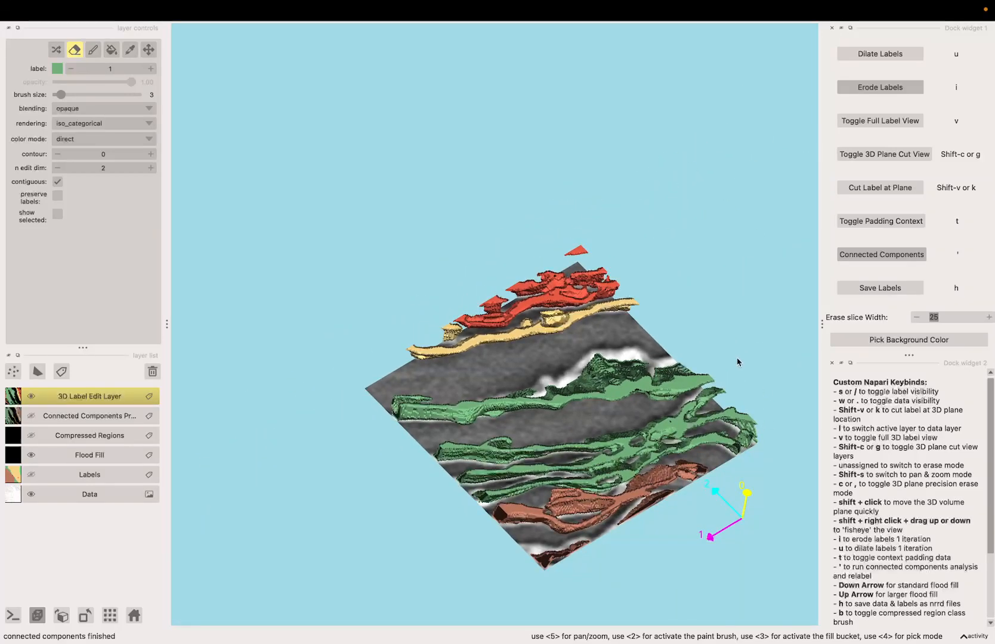
Examine the relabelled components in 3D, reselect the eraser, and turn on the Labels layer's visibility
key(shift+s)
mouse_move(737, 359)
mouse_down()
mouse_move(680, 451)
mouse_move(694, 480)
mouse_up()
scroll(697, 478, up, 4)
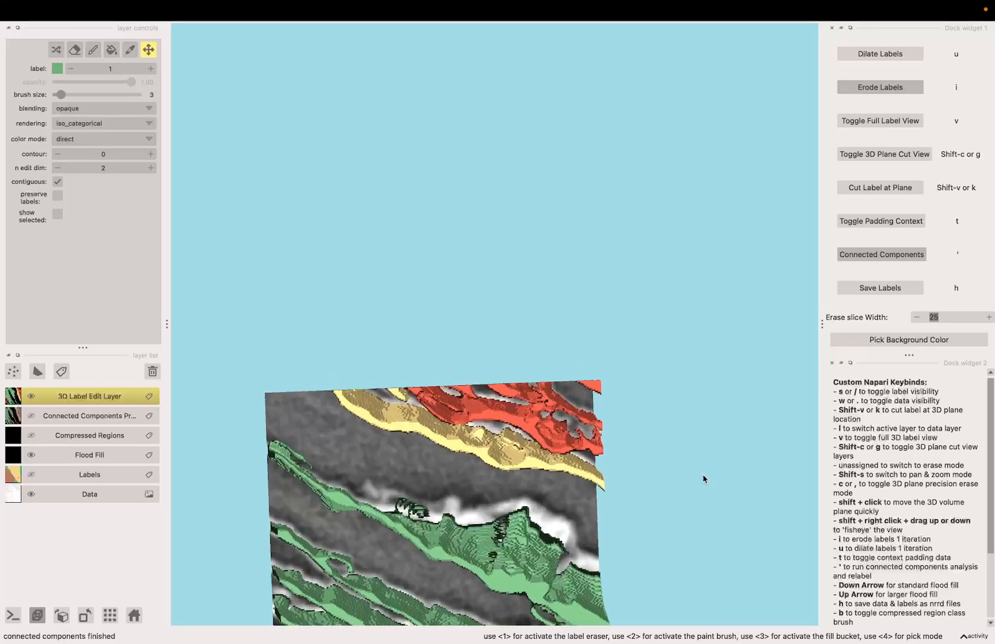
key(1)
scroll(702, 479, up, 5)
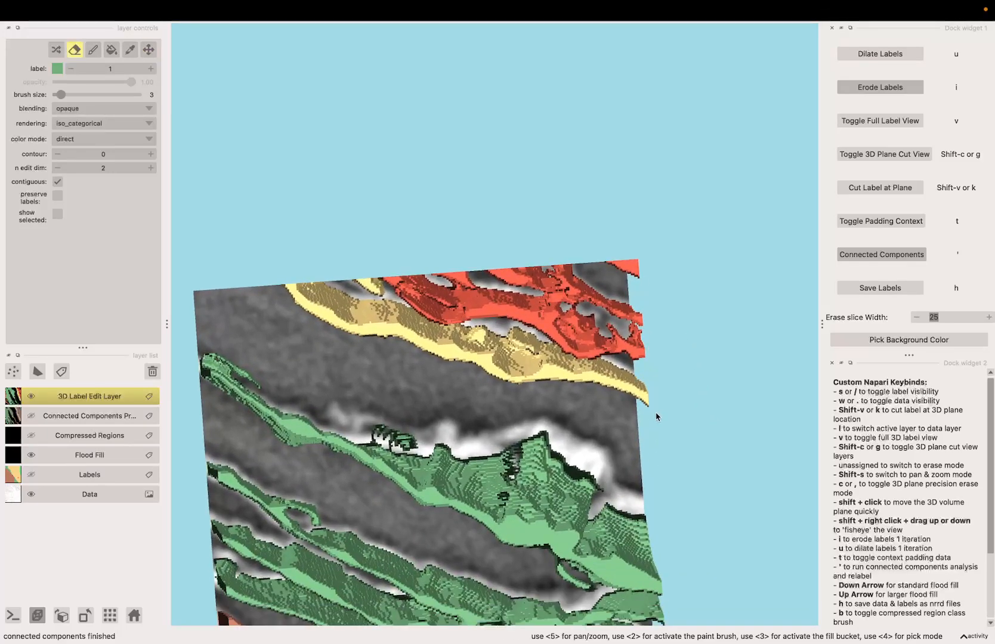
scroll(657, 416, up, 6)
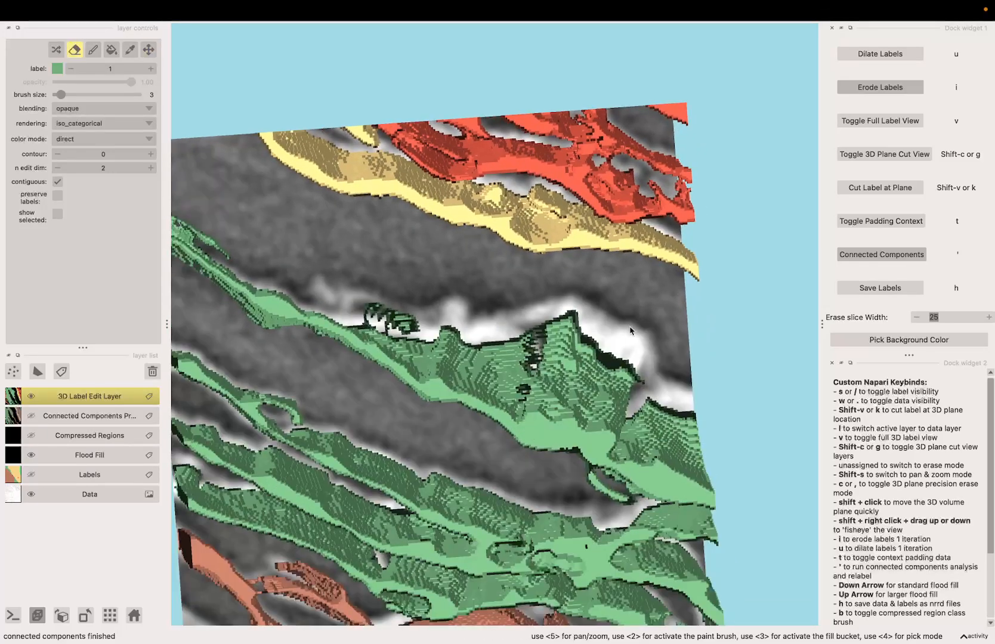
scroll(623, 331, down, 2)
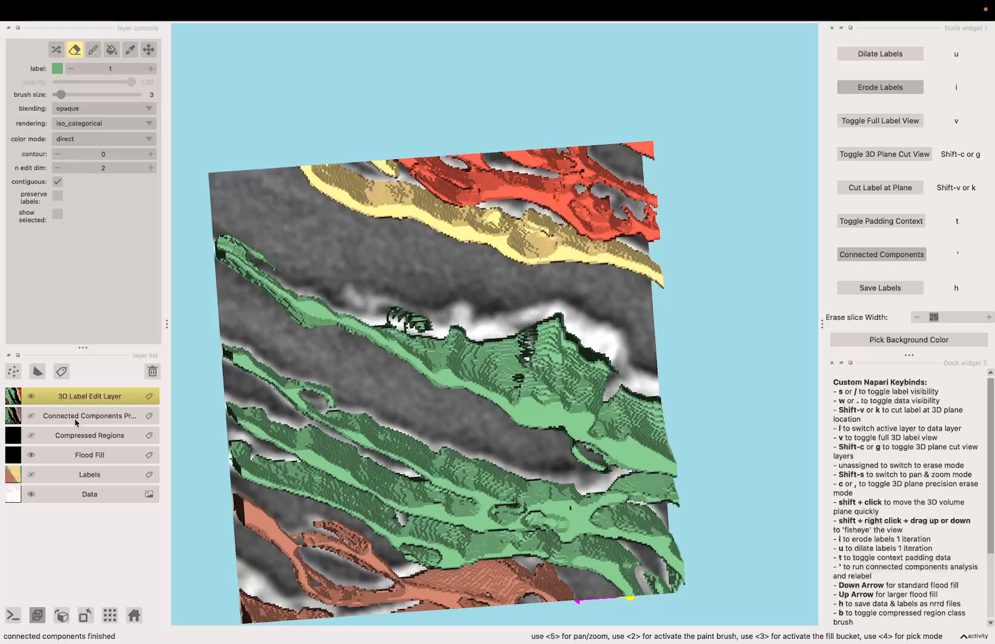
click(31, 475)
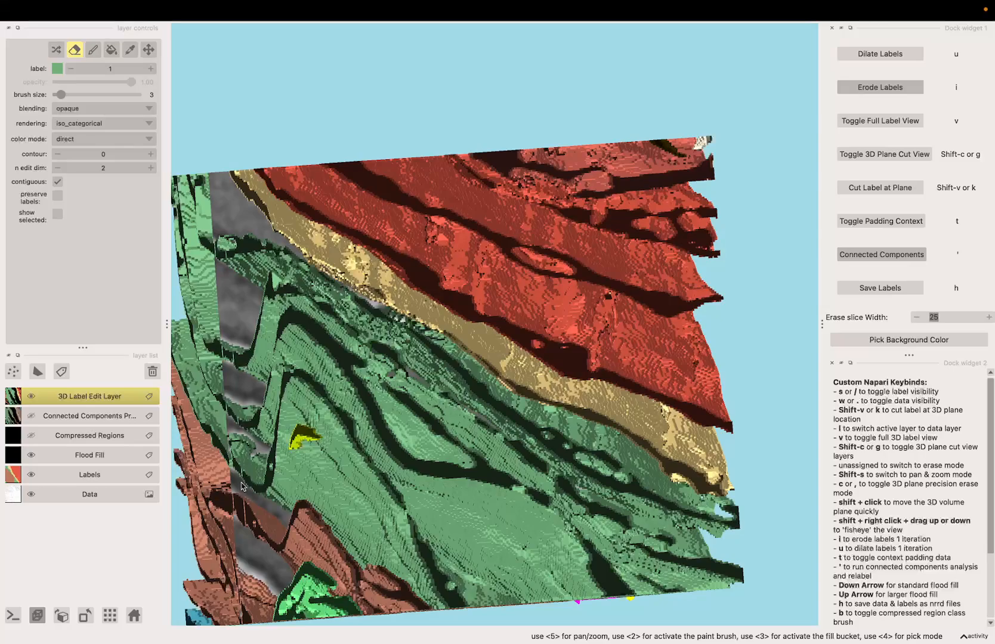
Toggle the full 3D label view on and off to return to the 2D slice view of the Labels layer
key(v)
key(v)
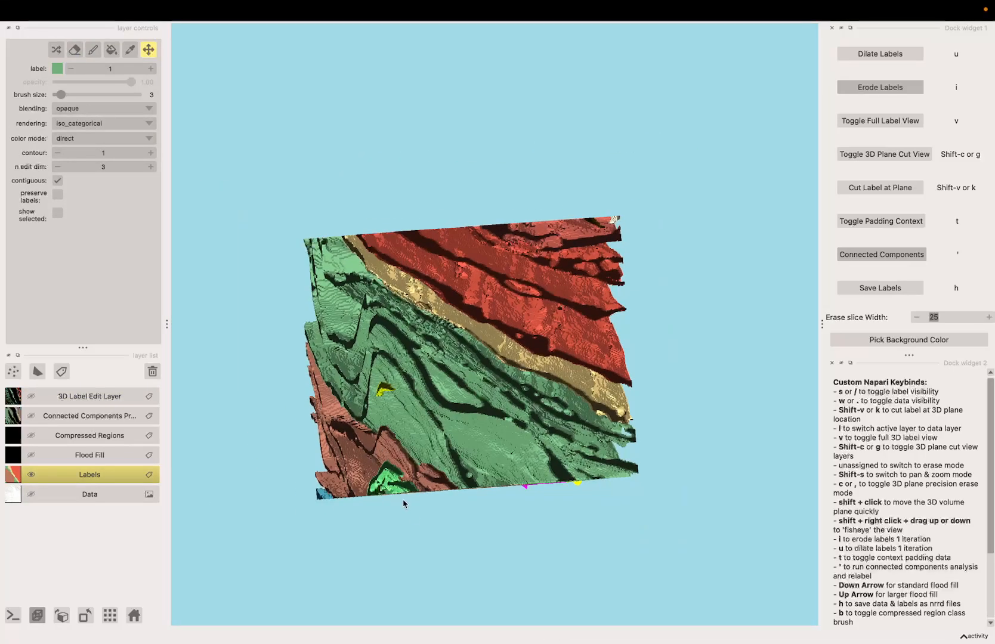
drag(404, 502, 464, 521)
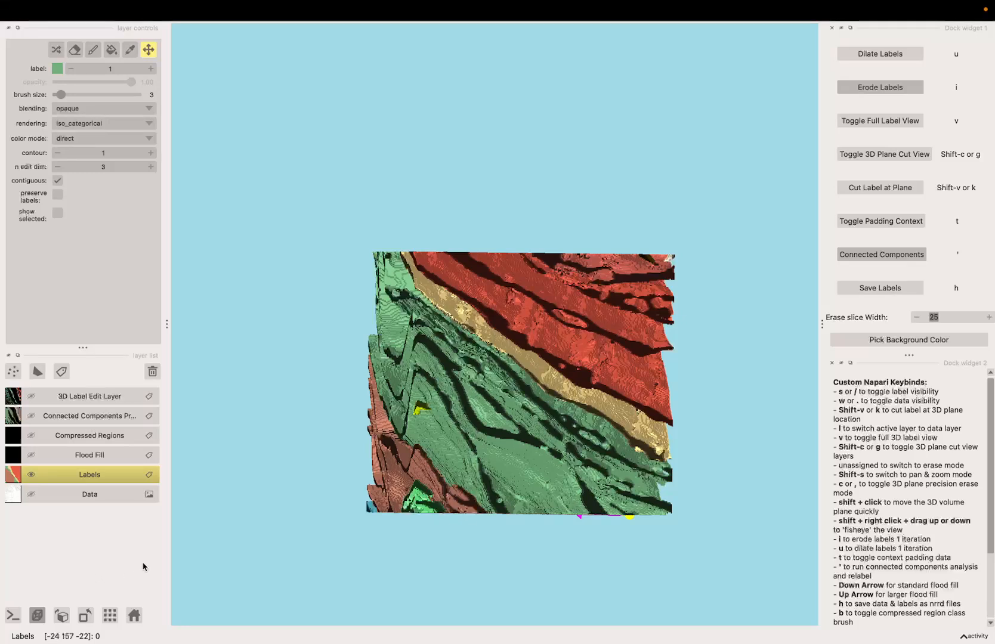
key(v)
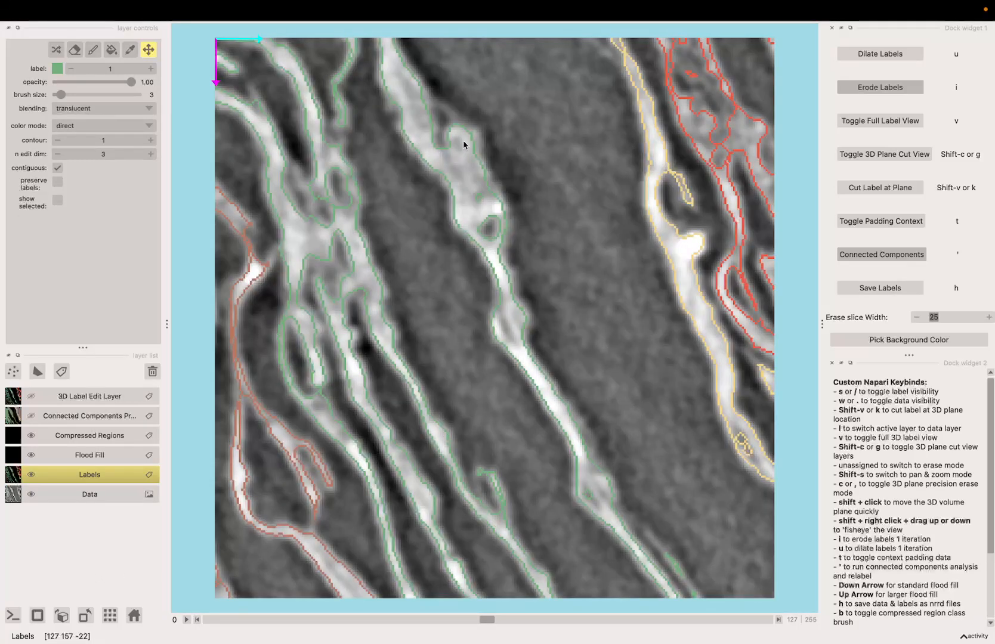
Activate the label eraser, step through nearby slices, and erase a short stretch of a green label contour
click(74, 50)
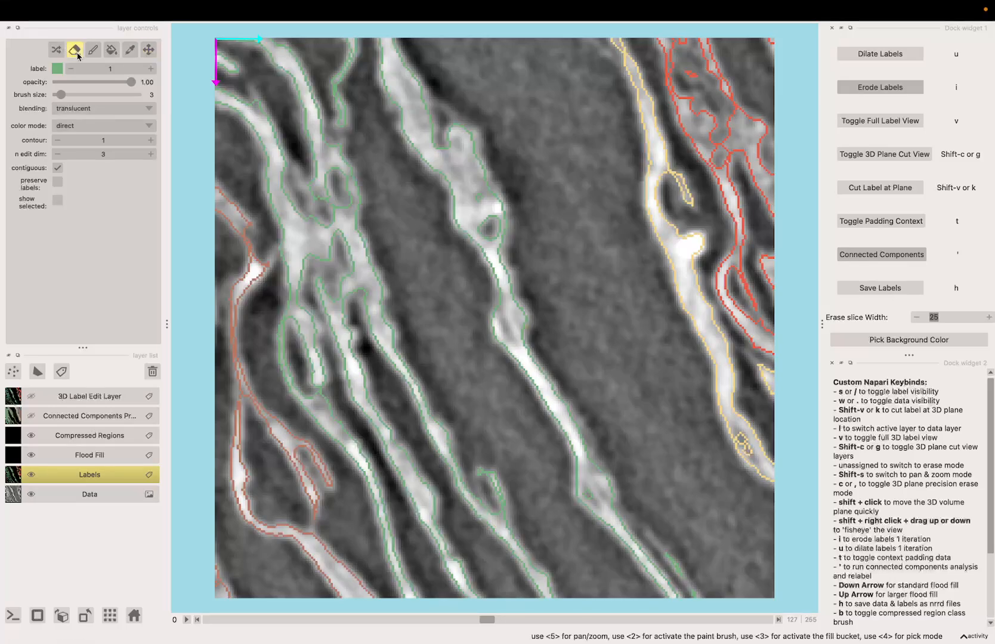
scroll(334, 233, up, 3)
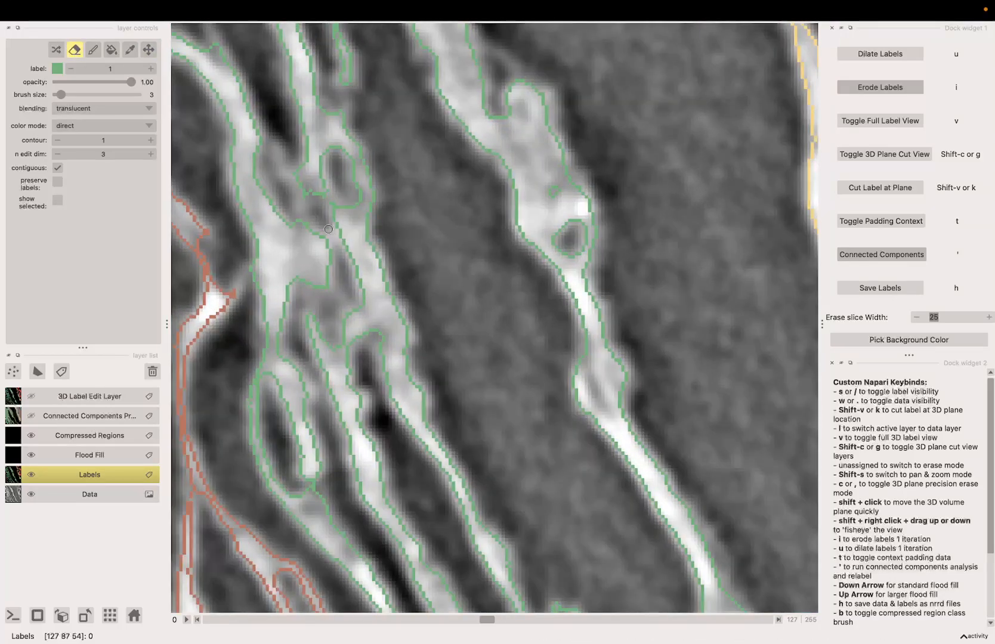
key(Left)
key(Left)
key(Left)
key(Left)
key(Left)
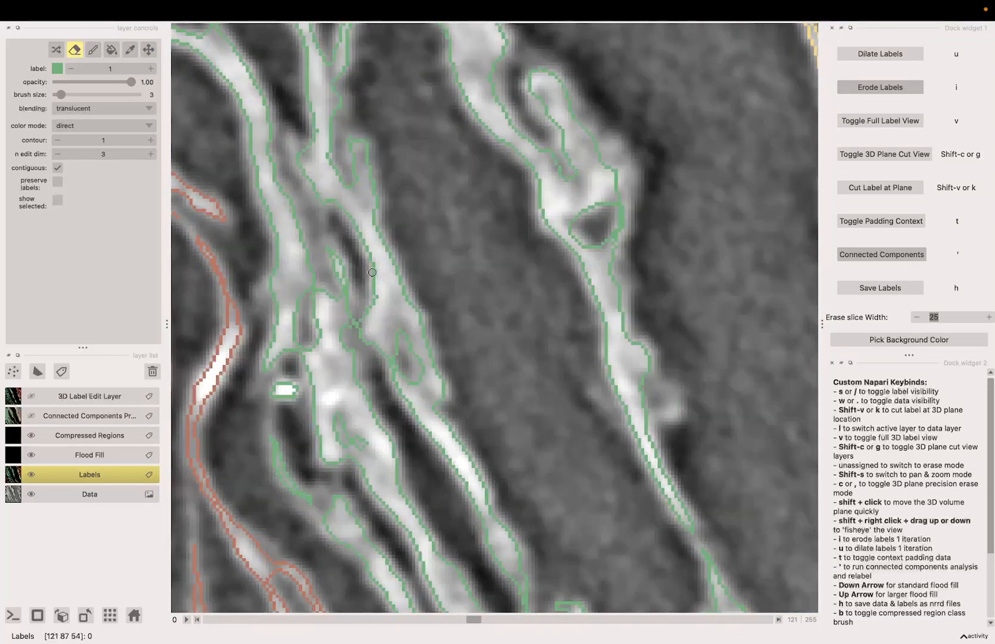
key(Right)
key(Right)
key(Right)
key(Right)
key(Right)
key(Right)
key(Right)
key(Right)
key(Right)
key(Right)
key(Right)
key(Right)
key(Right)
key(Right)
key(Right)
key(Right)
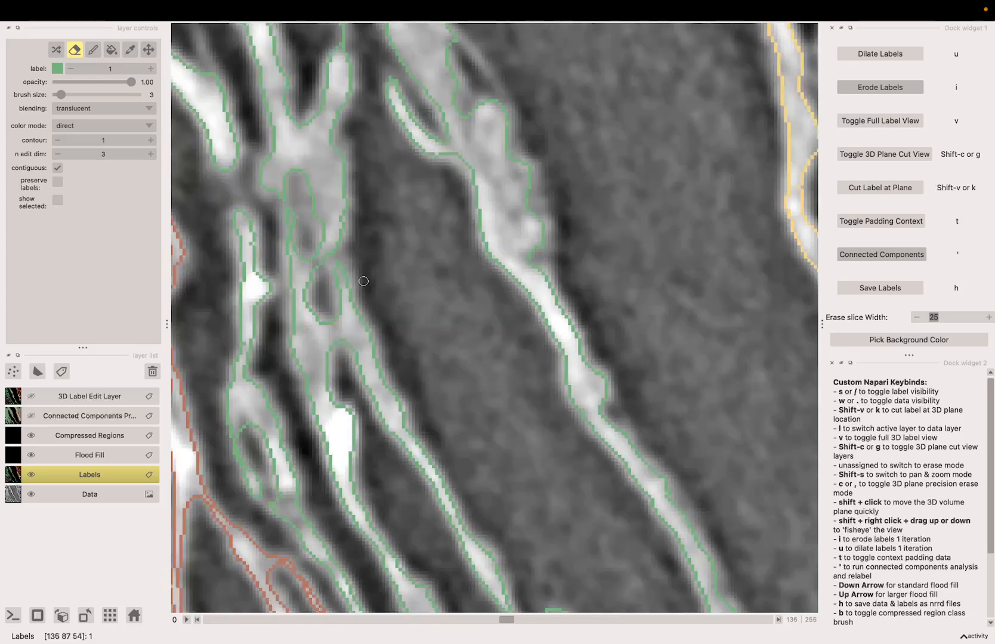
scroll(367, 269, down, 5)
key(Left)
key(Left)
key(Left)
scroll(352, 244, up, 4)
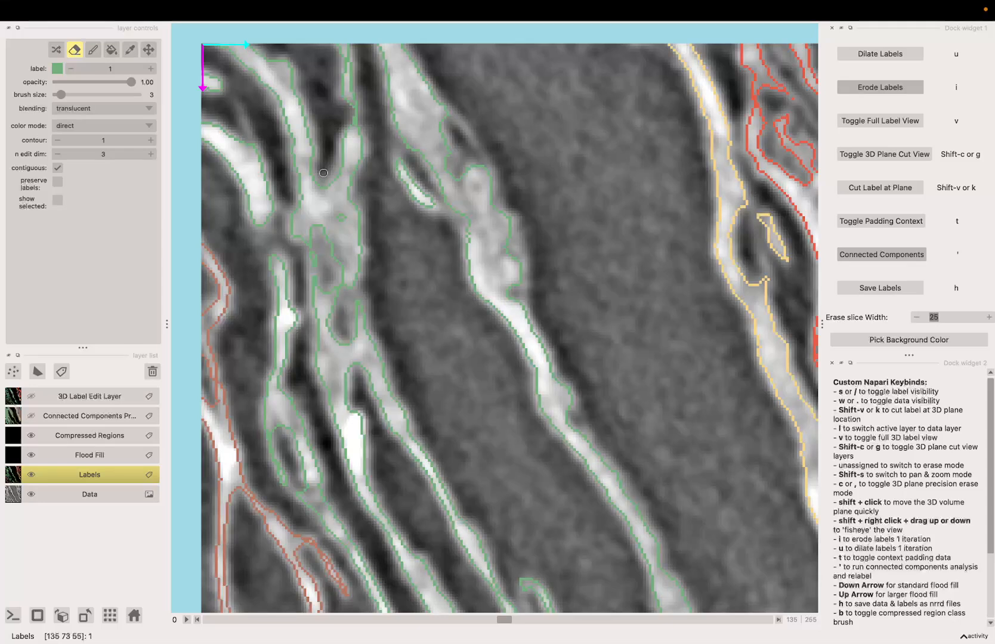
drag(323, 173, 320, 229)
Step back and forth through neighbouring slices to inspect the green label contours around the erased area
key(Left)
key(Right)
key(Right)
key(Right)
key(Right)
key(Right)
key(Right)
key(Right)
key(Right)
key(Right)
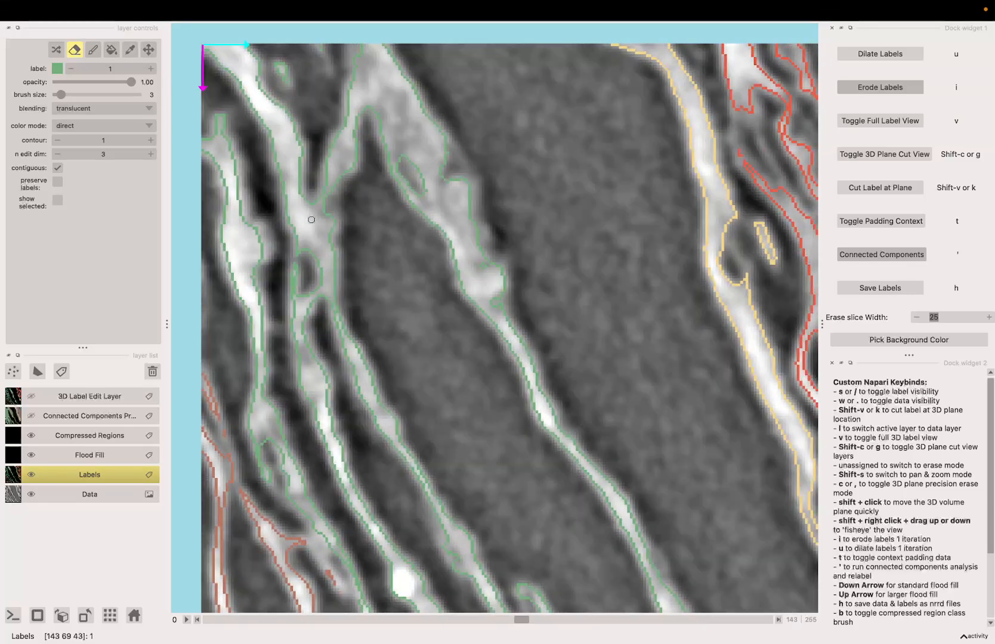
scroll(314, 198, up, 3)
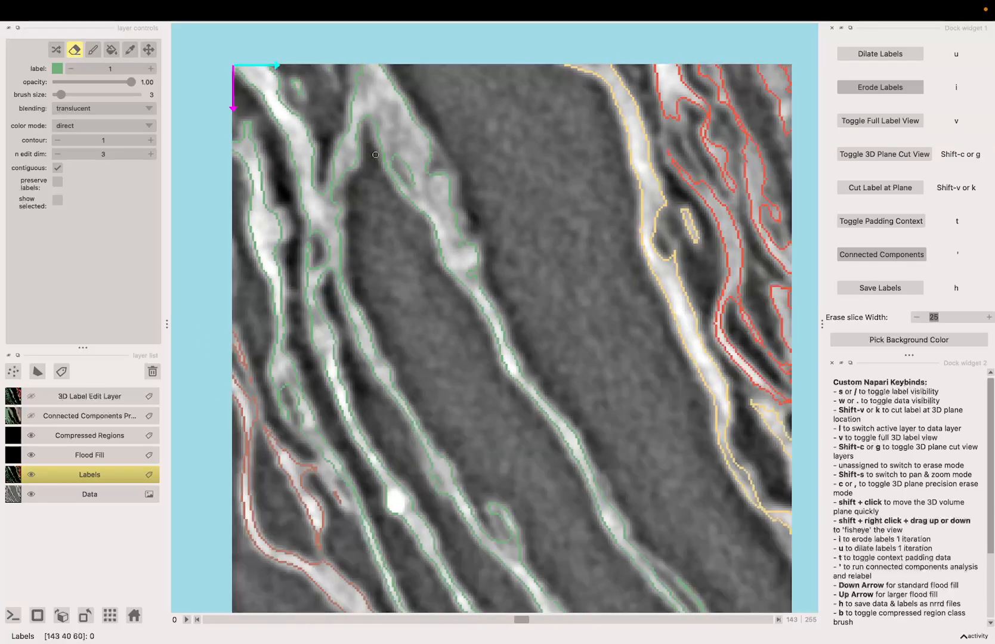
key(Right)
key(Right)
key(Right)
key(Right)
key(Right)
key(Right)
key(Right)
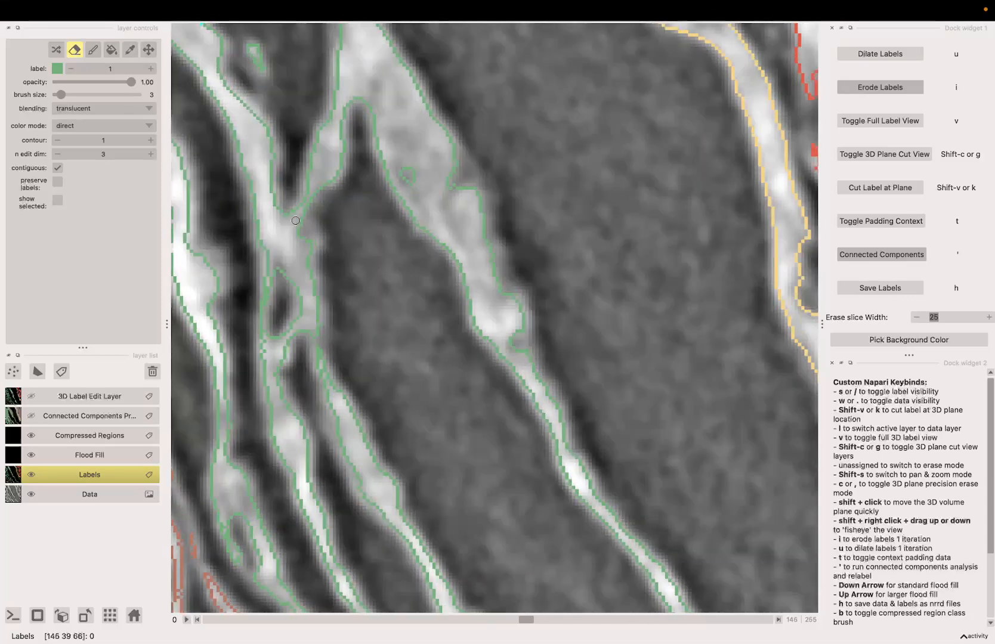
key(Left)
key(Left)
key(Left)
key(Left)
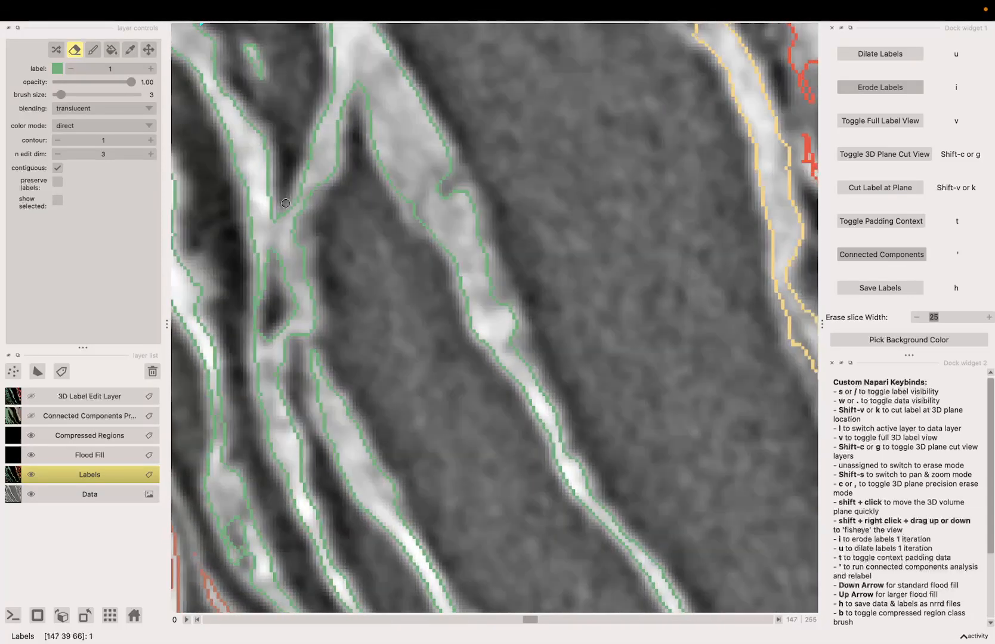
key(Left)
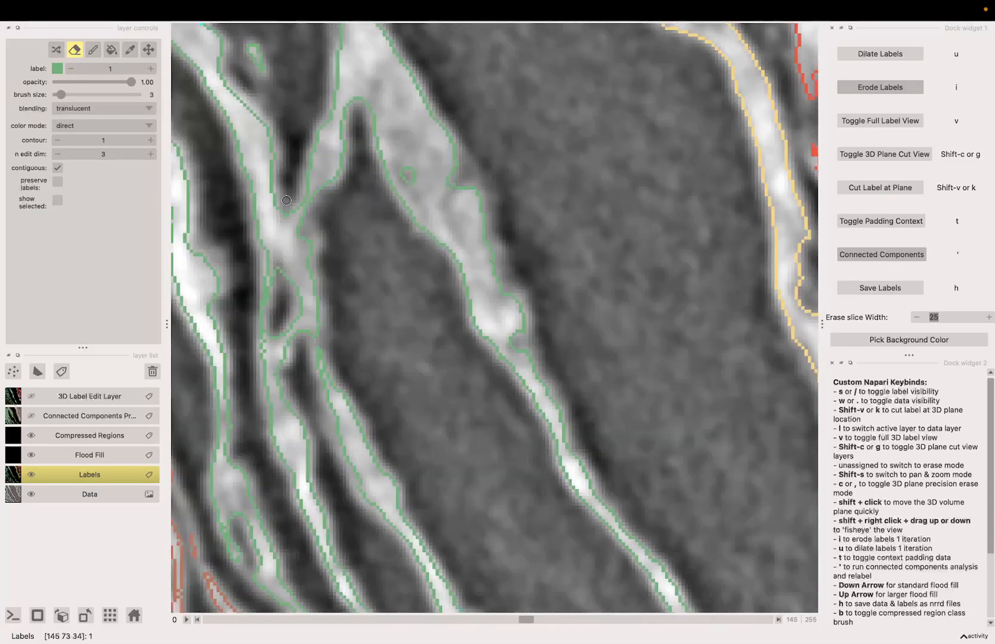
key(Left)
key(Left)
key(Left)
key(Left)
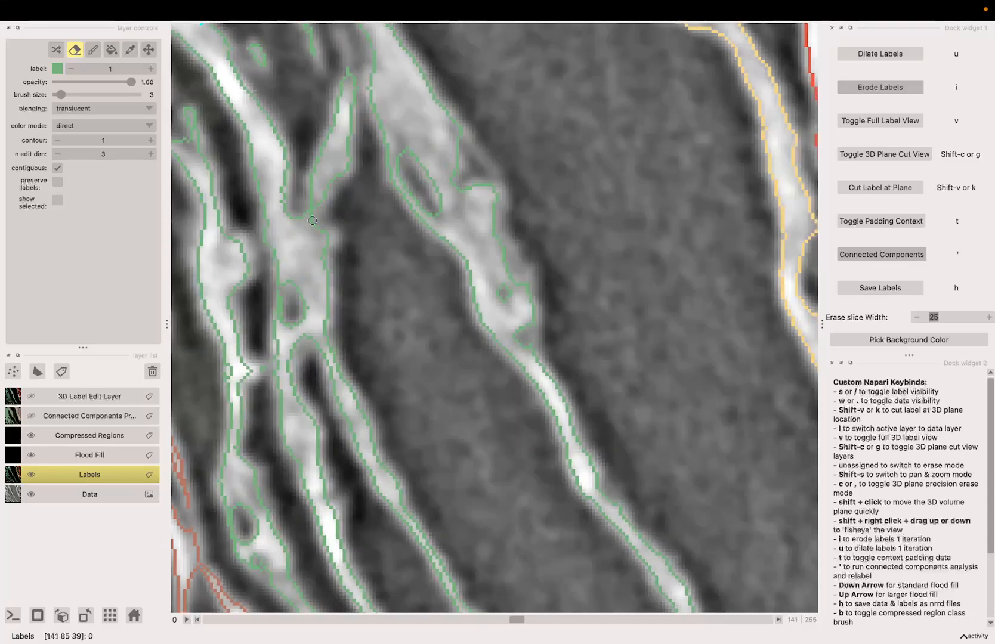
Step back through several slices and zoom in and out to examine the green label contours near the erased area
key(Left)
key(Left)
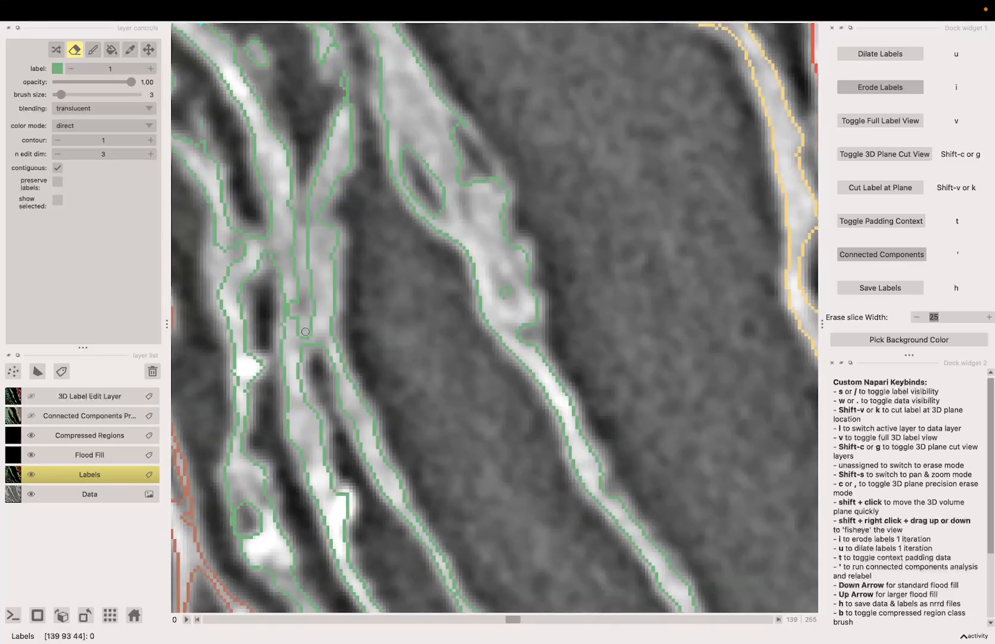
key(Left)
key(Left)
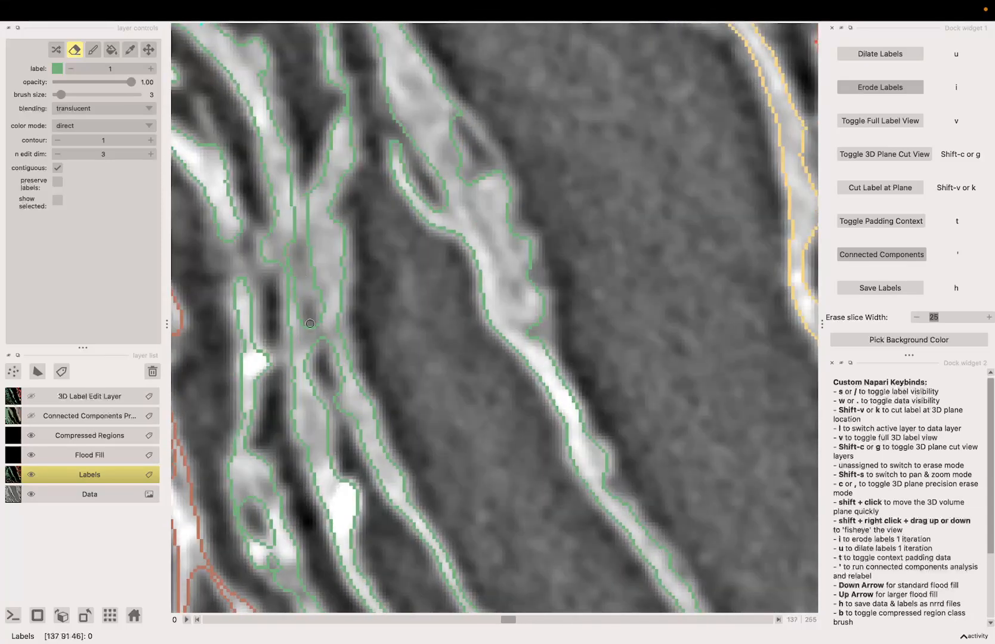
key(Left)
key(Left)
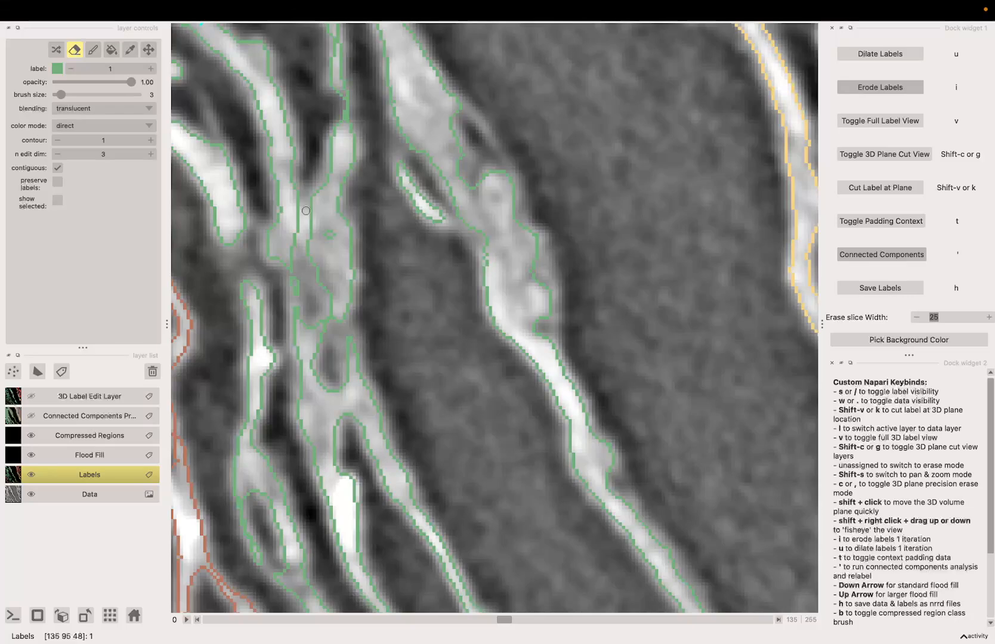
scroll(355, 344, down, 5)
scroll(363, 345, up, 4)
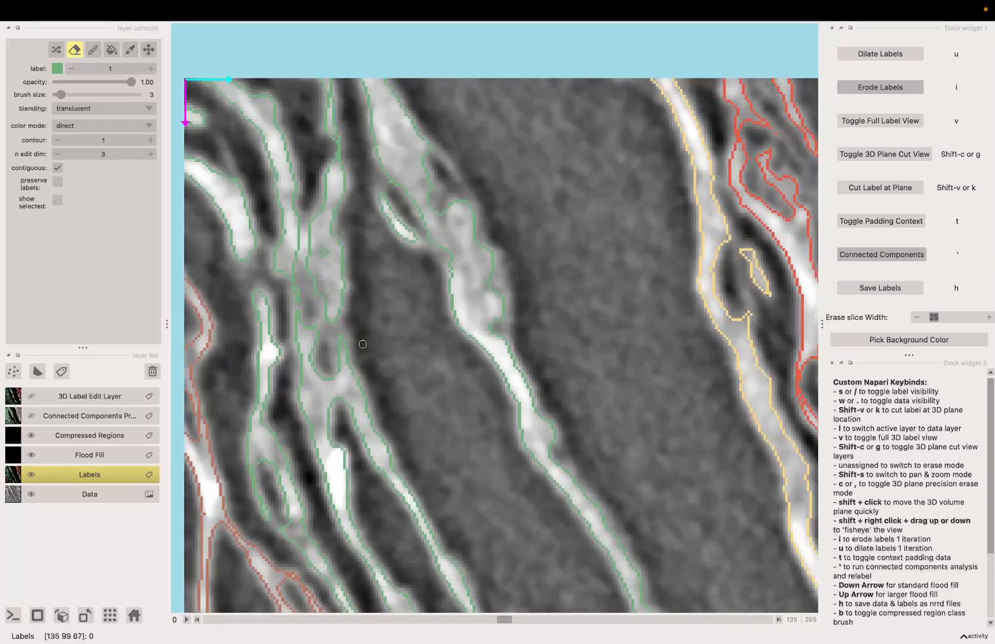
scroll(370, 353, down, 4)
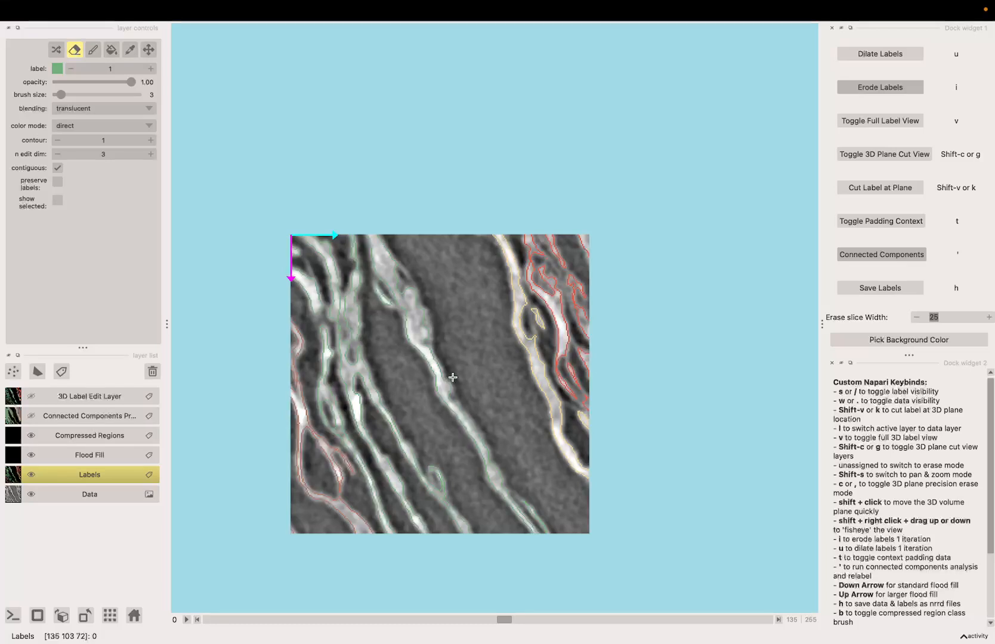
scroll(453, 377, up, 3)
scroll(465, 366, down, 2)
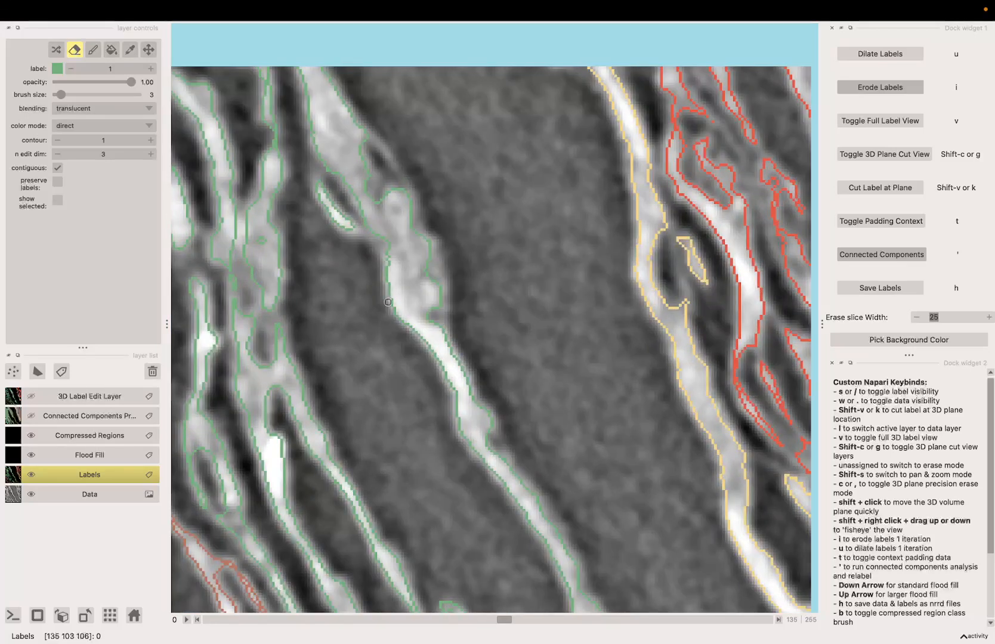
scroll(388, 303, down, 2)
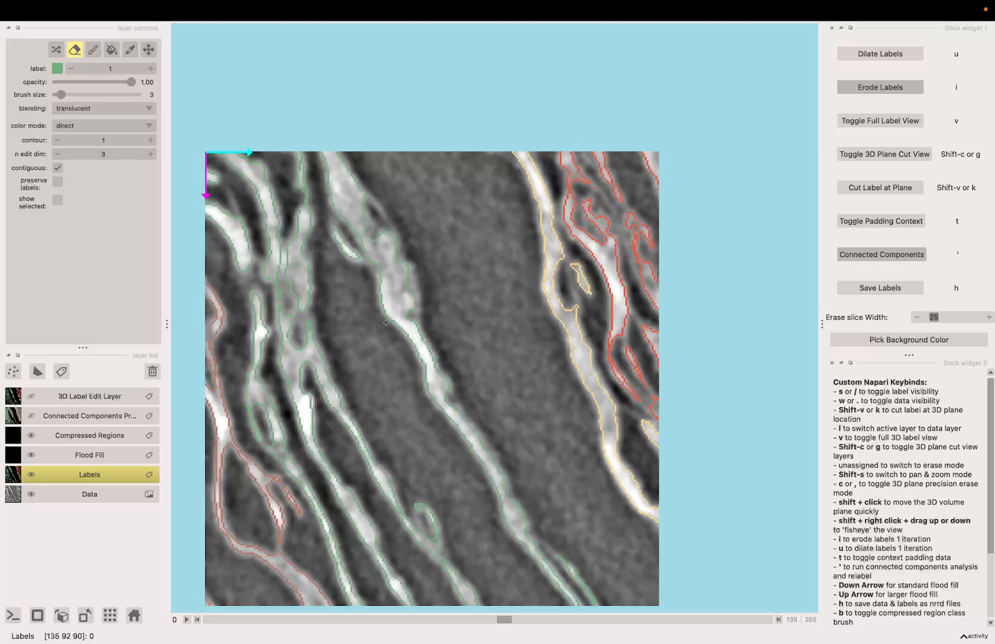
scroll(329, 199, up, 3)
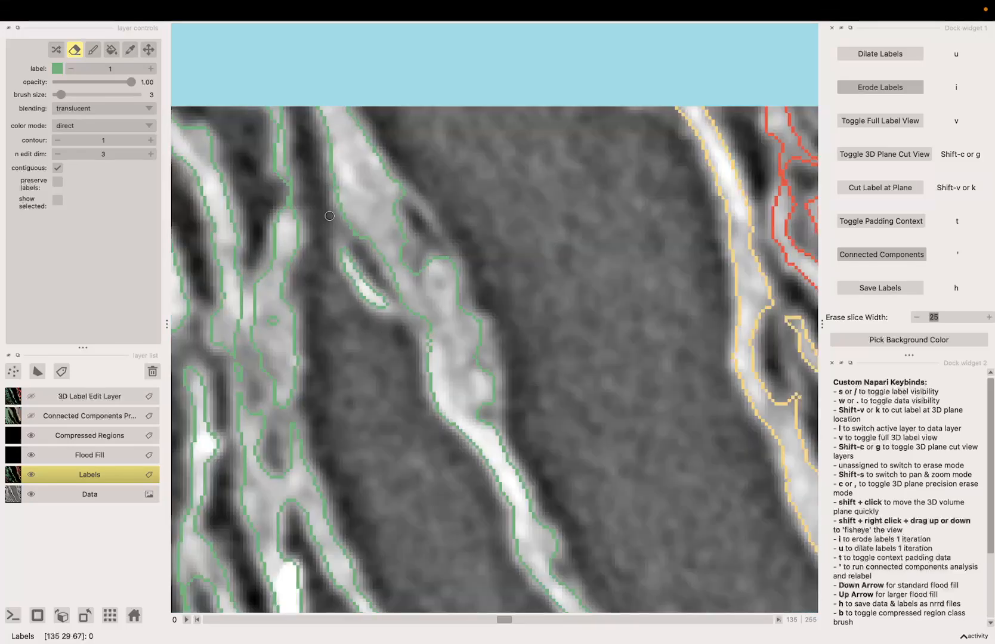
scroll(418, 388, down, 3)
scroll(393, 271, up, 3)
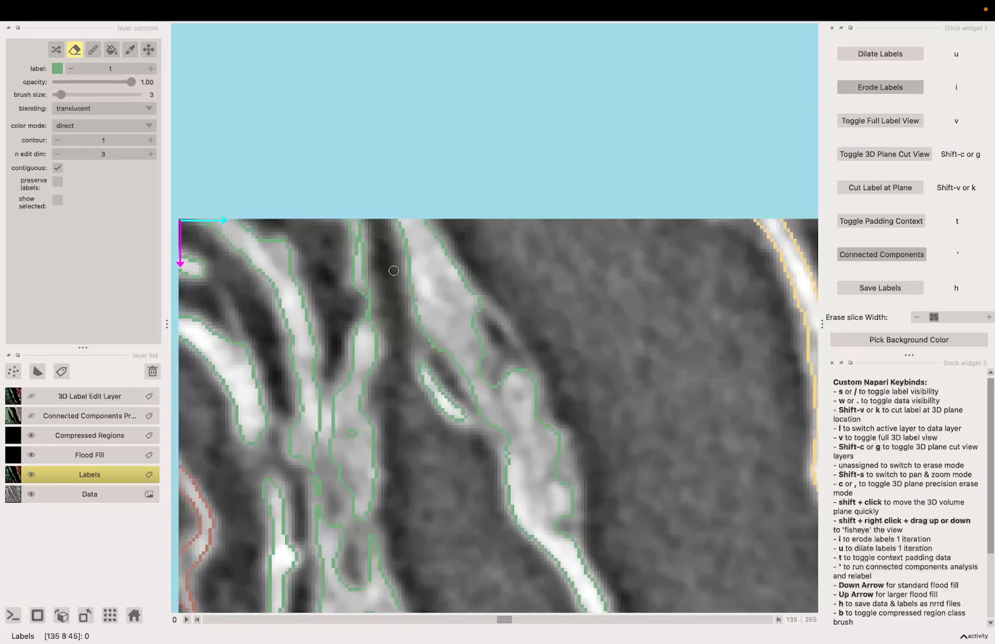
Try a standard flood fill on the label region and undo it
key(Down)
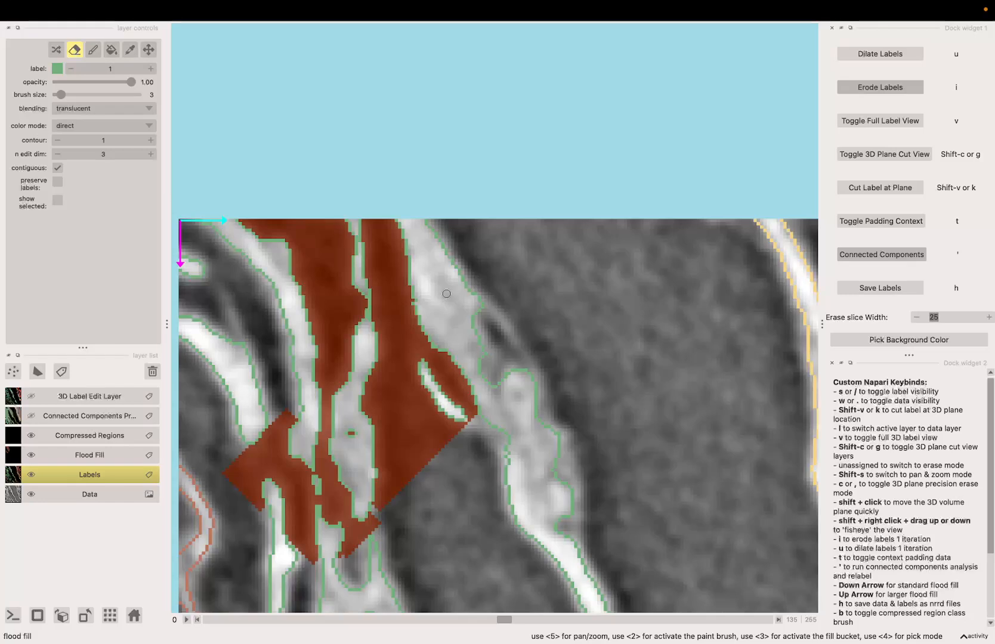
key(ctrl+z)
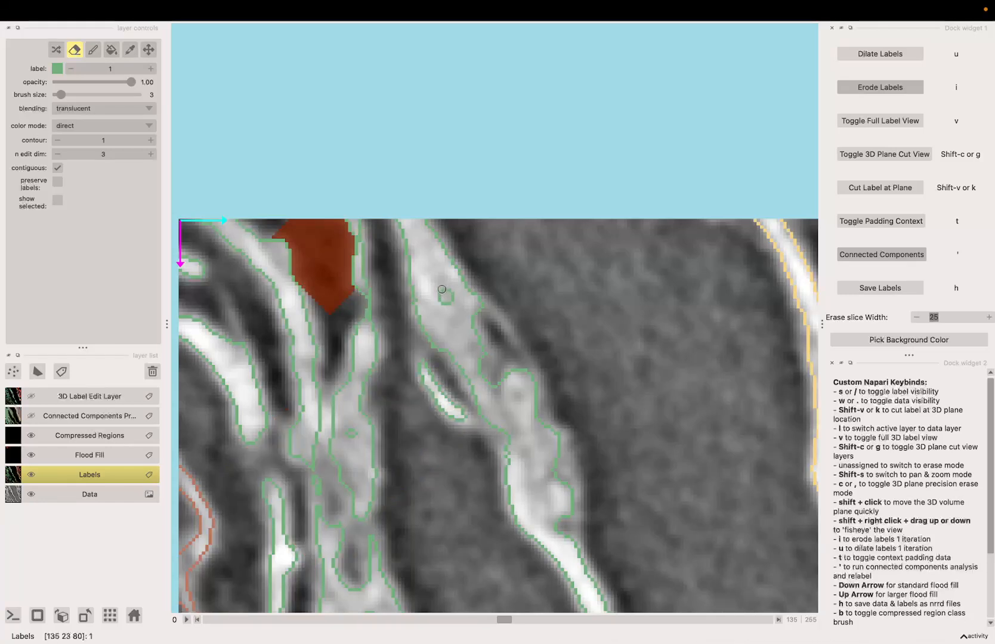
Switch to pan-and-zoom mode and apply a standard flood fill inside the label region, checking neighbouring slices
key(shift+s)
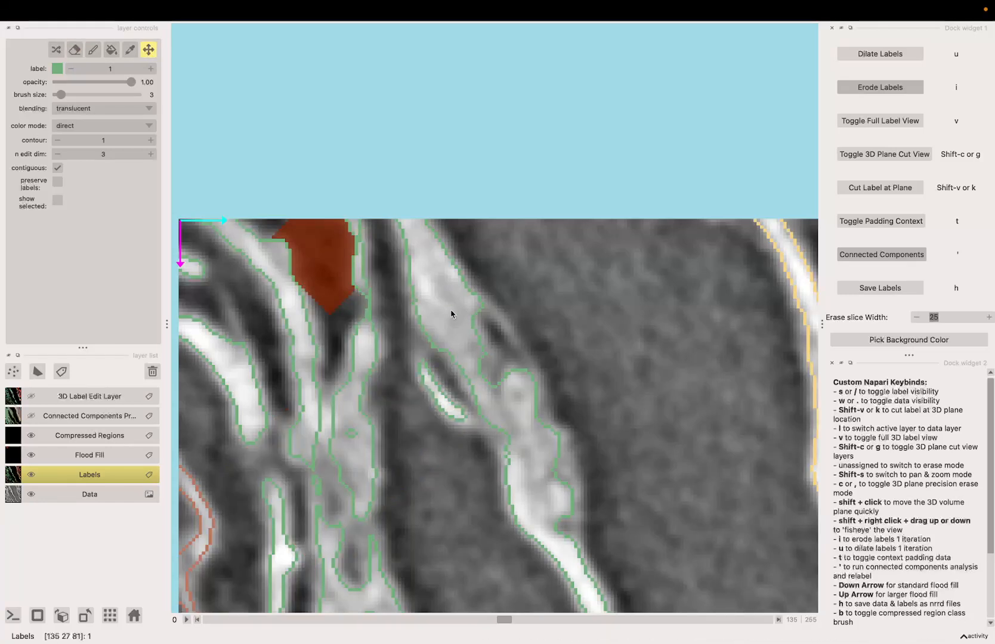
key(Down)
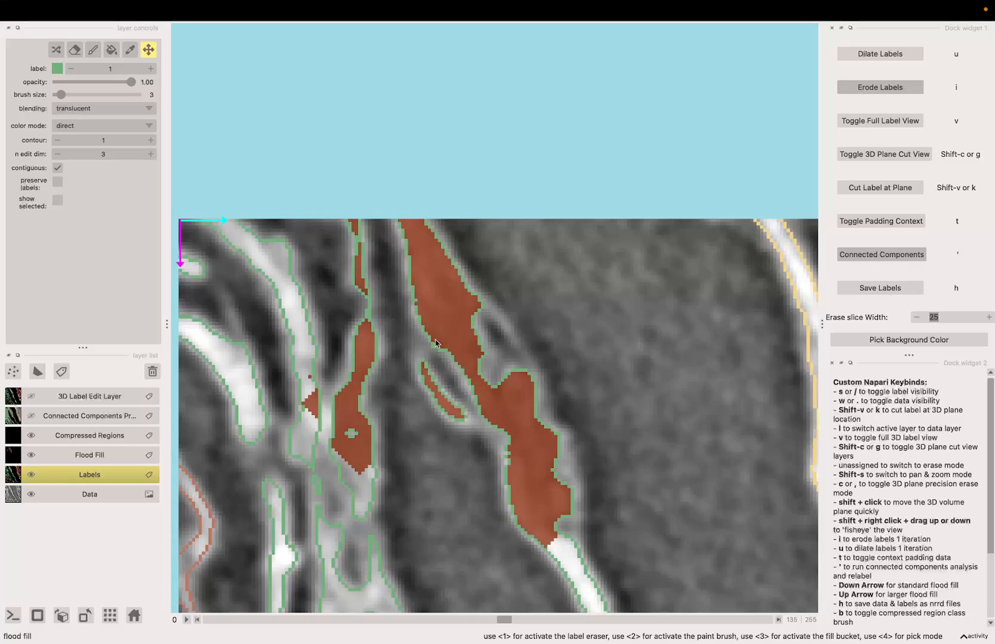
scroll(438, 326, up, 18)
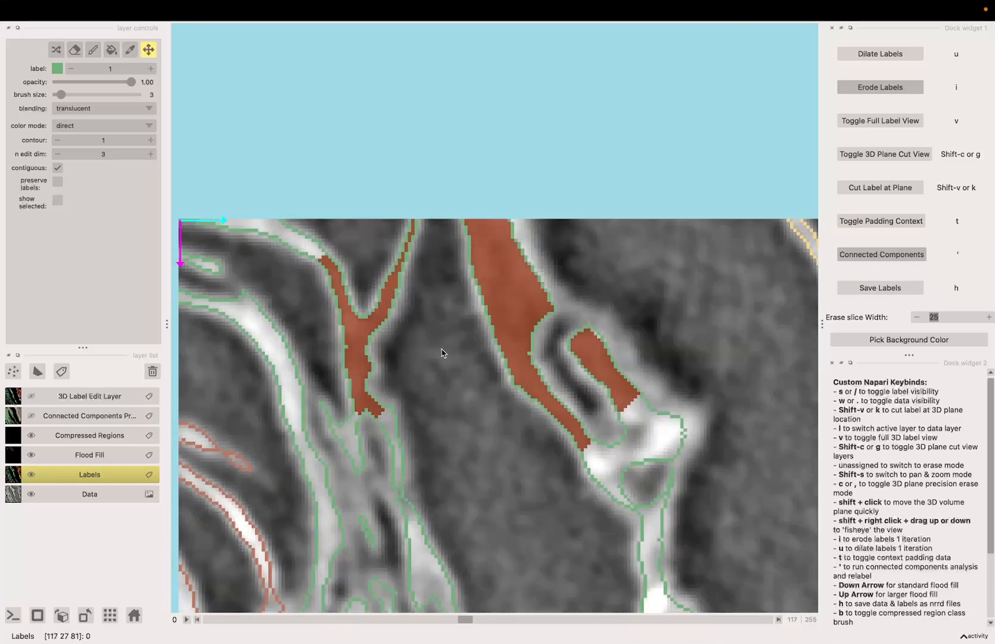
scroll(440, 351, down, 3)
scroll(440, 351, down, 20)
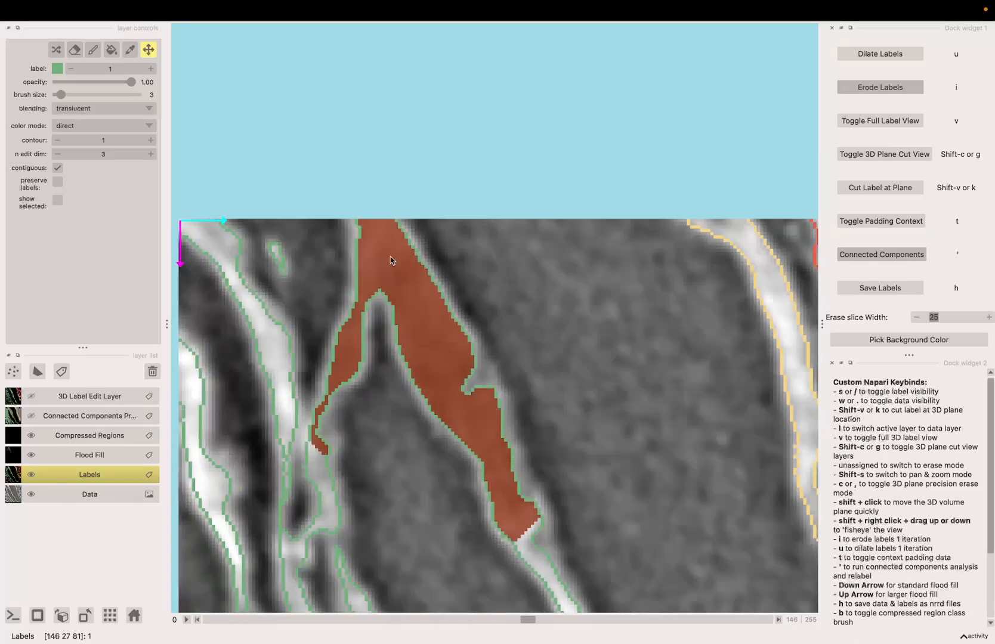
scroll(385, 262, up, 3)
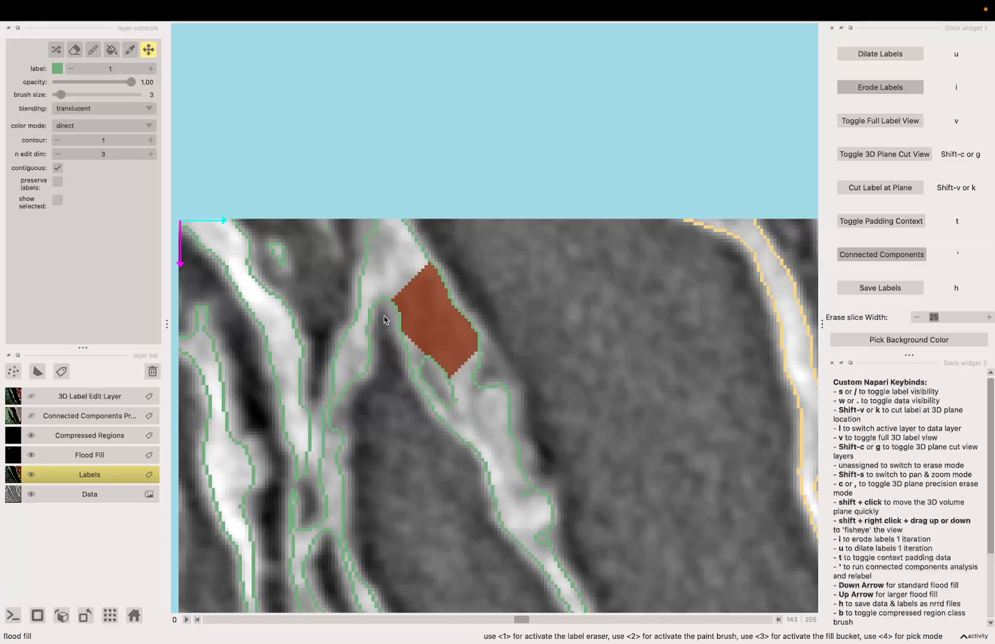
scroll(382, 350, down, 3)
scroll(359, 349, up, 5)
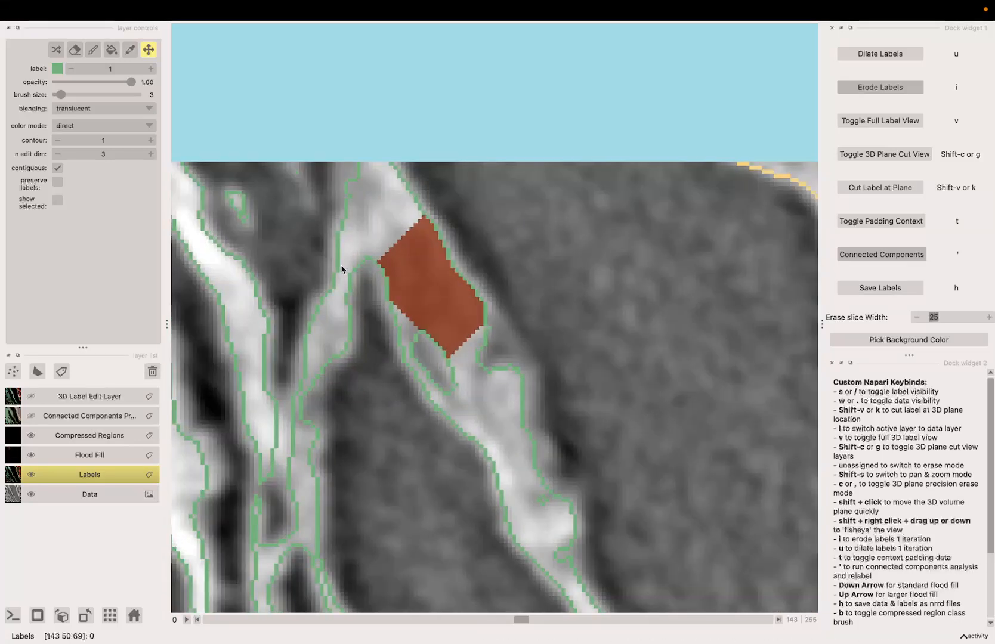
Activate the label eraser and erase a short stroke just beside the flood-filled region
key(1)
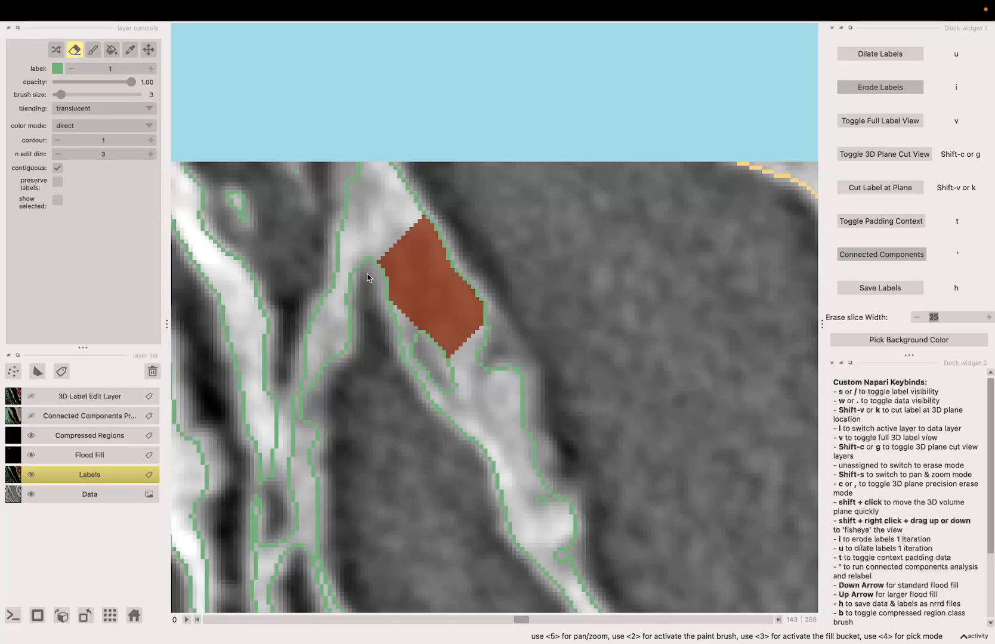
mouse_move(367, 277)
mouse_down()
mouse_move(376, 170)
mouse_move(367, 264)
mouse_up()
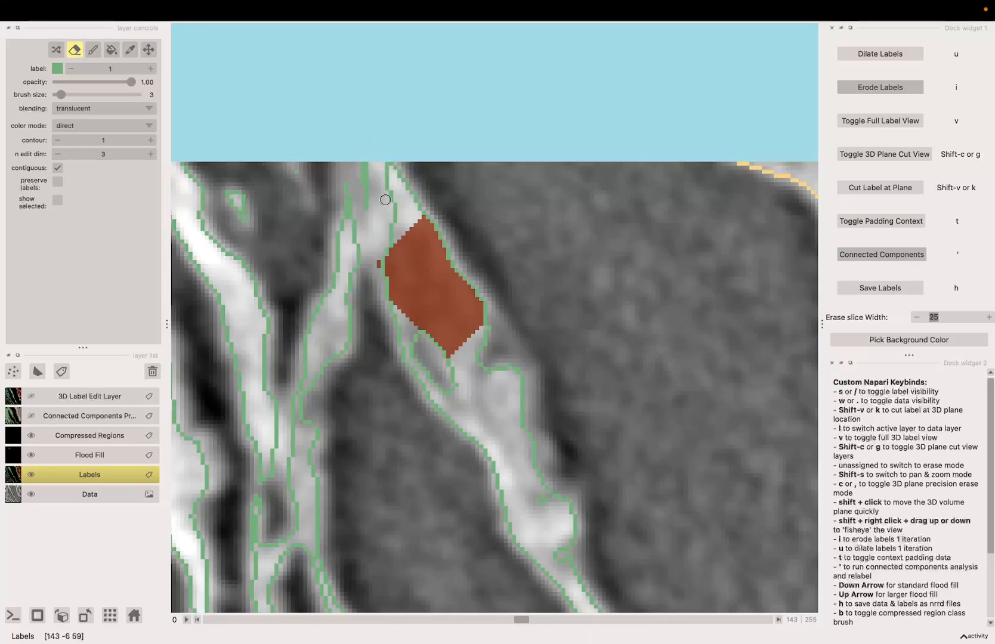
scroll(390, 199, down, 5)
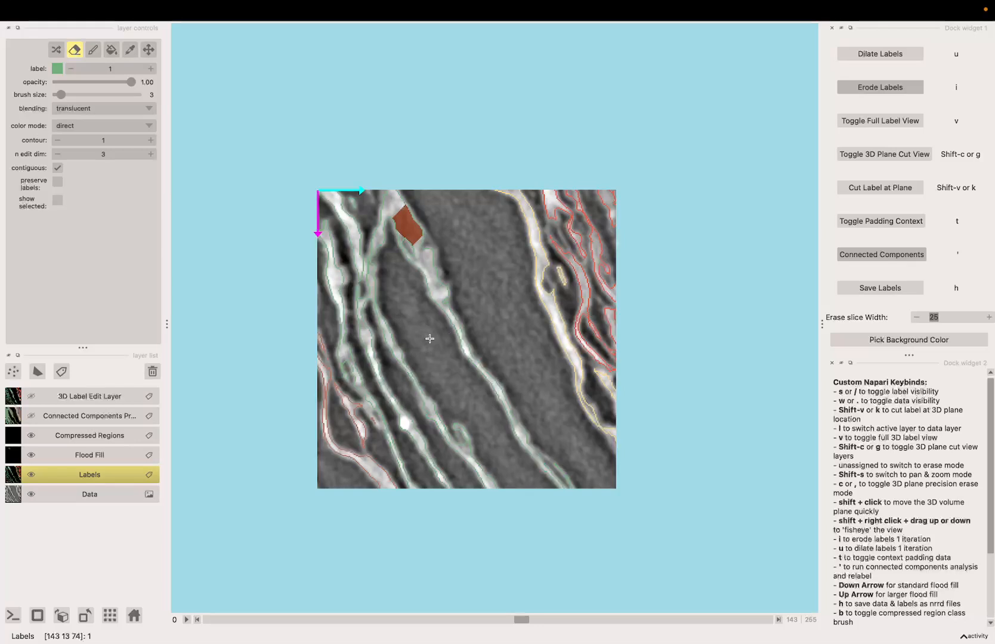
scroll(429, 339, up, 3)
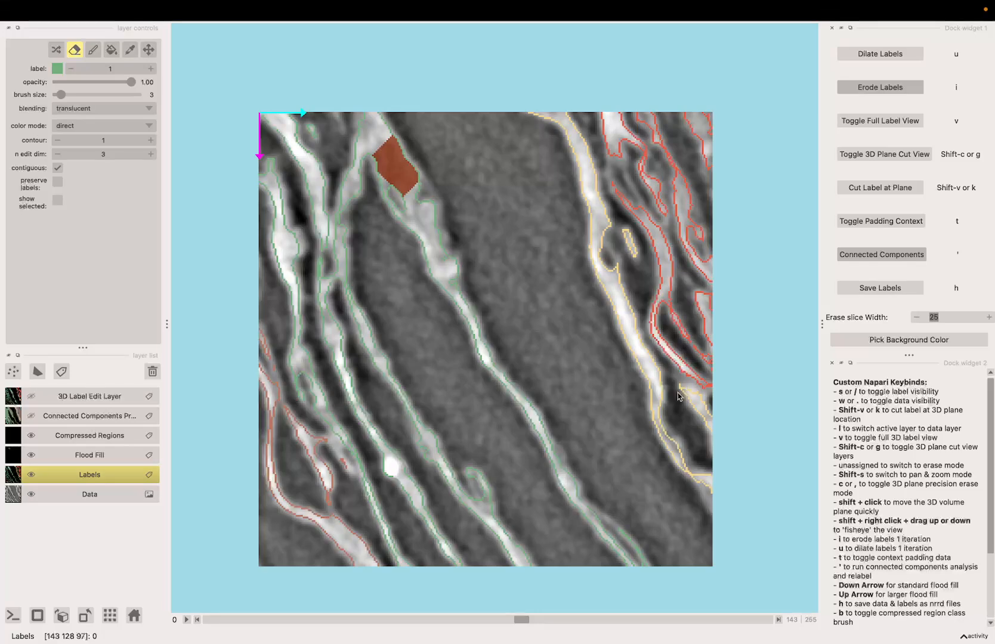
Switch to the 3D plane cut view, rotate it, and turn on the padding context around the labels
key(g)
drag(655, 457, 260, 418)
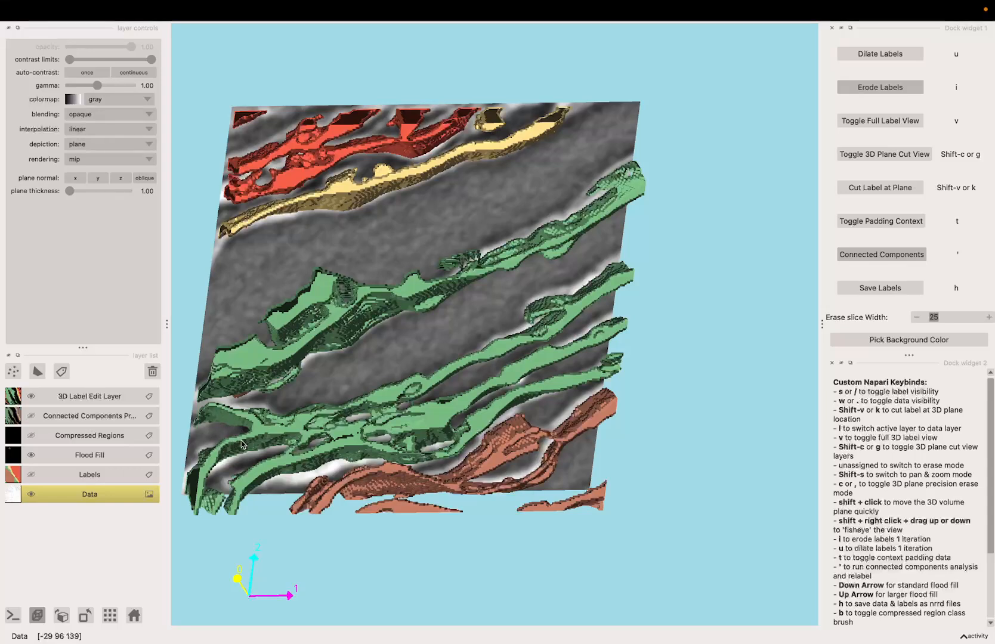
click(899, 222)
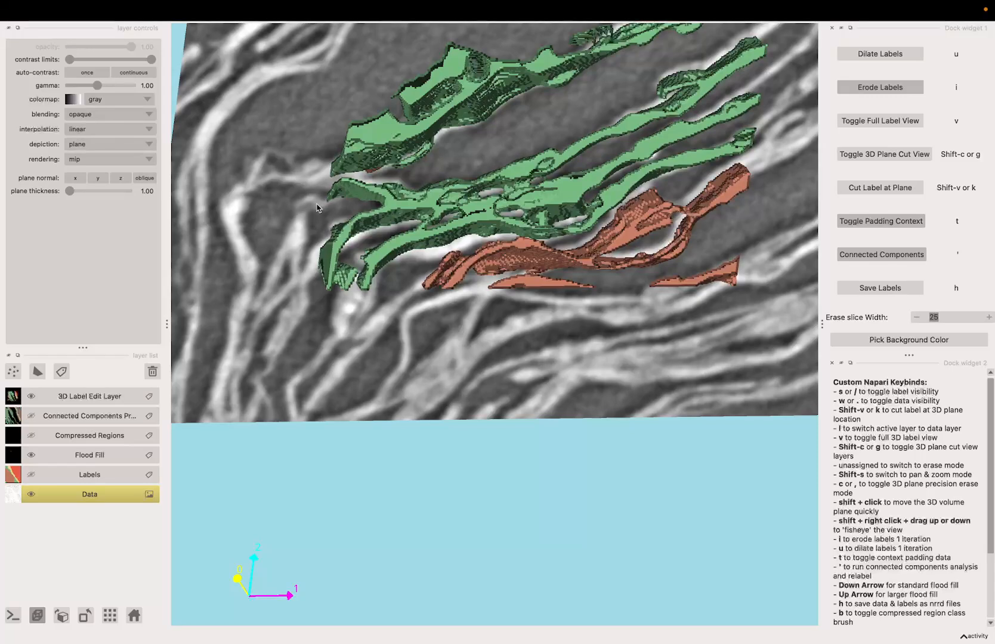
scroll(292, 245, up, 2)
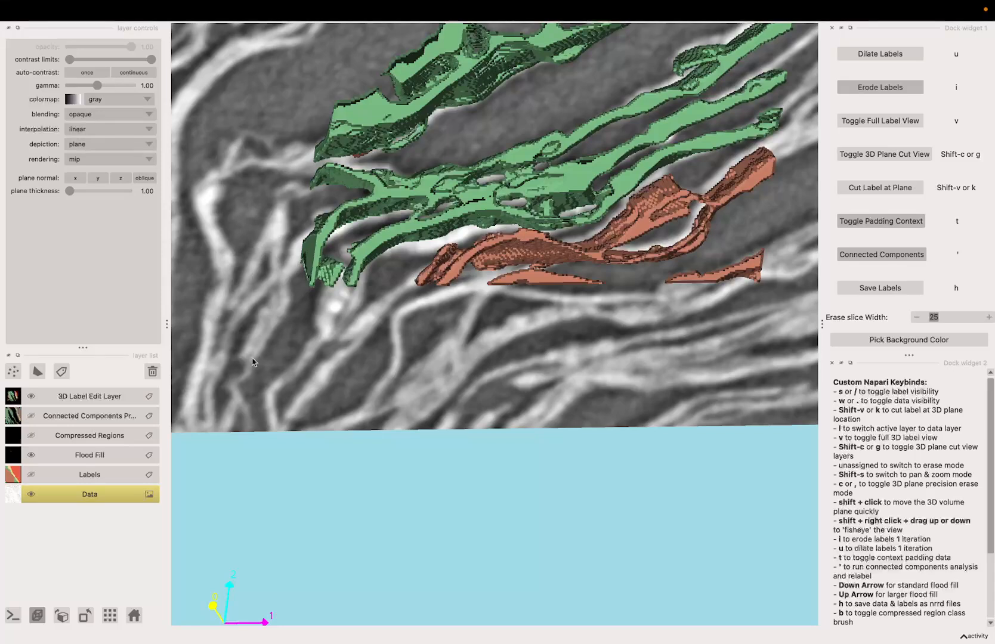
scroll(357, 168, up, 3)
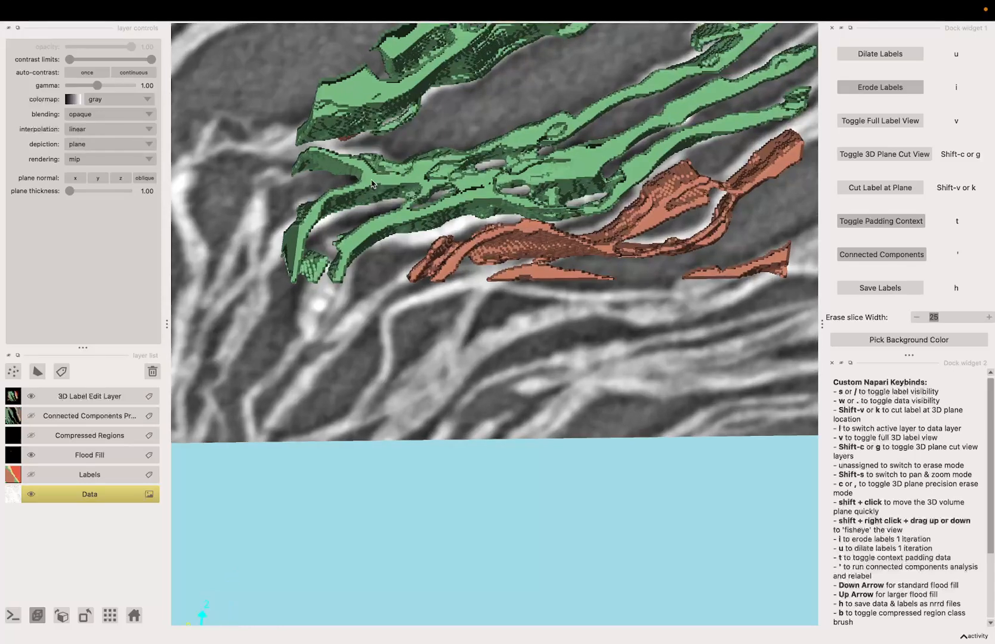
scroll(377, 185, down, 3)
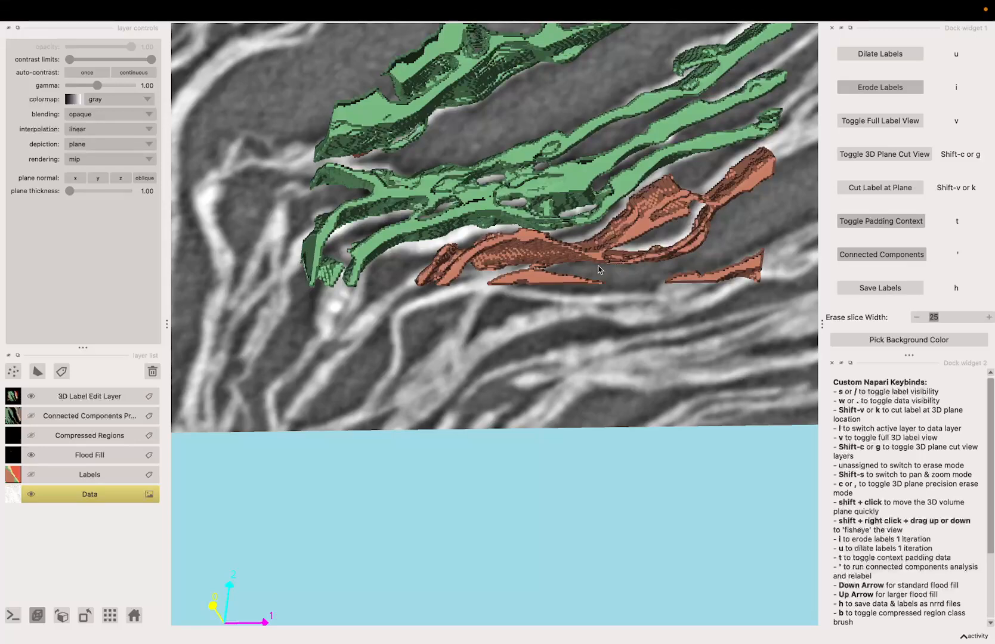
Toggle the padding context off again and examine the labelled volumes in the 3D plane cut view
key(t)
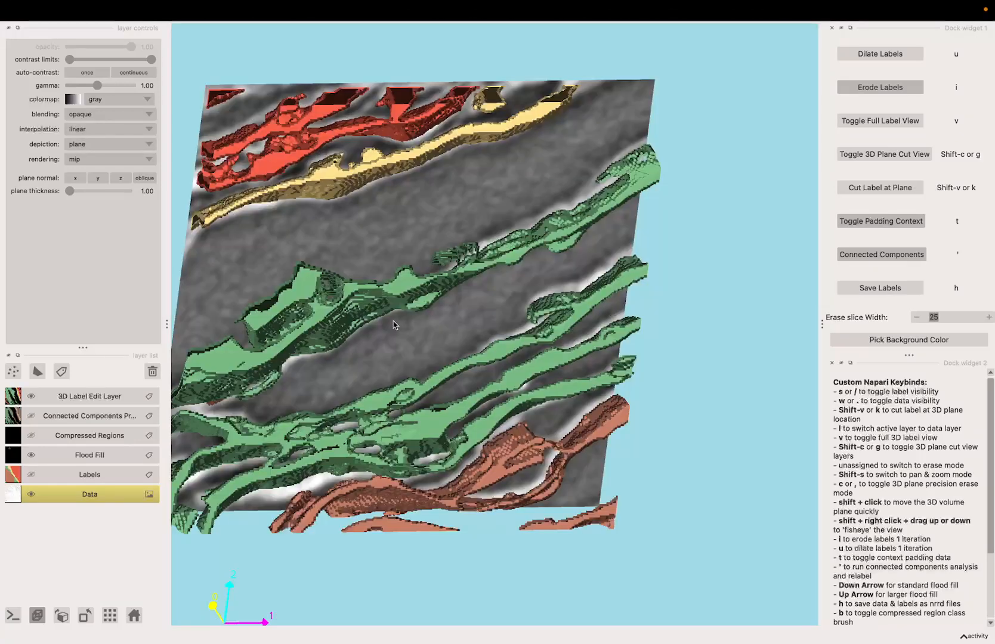
scroll(402, 332, up, 2)
scroll(404, 333, down, 3)
scroll(403, 333, up, 5)
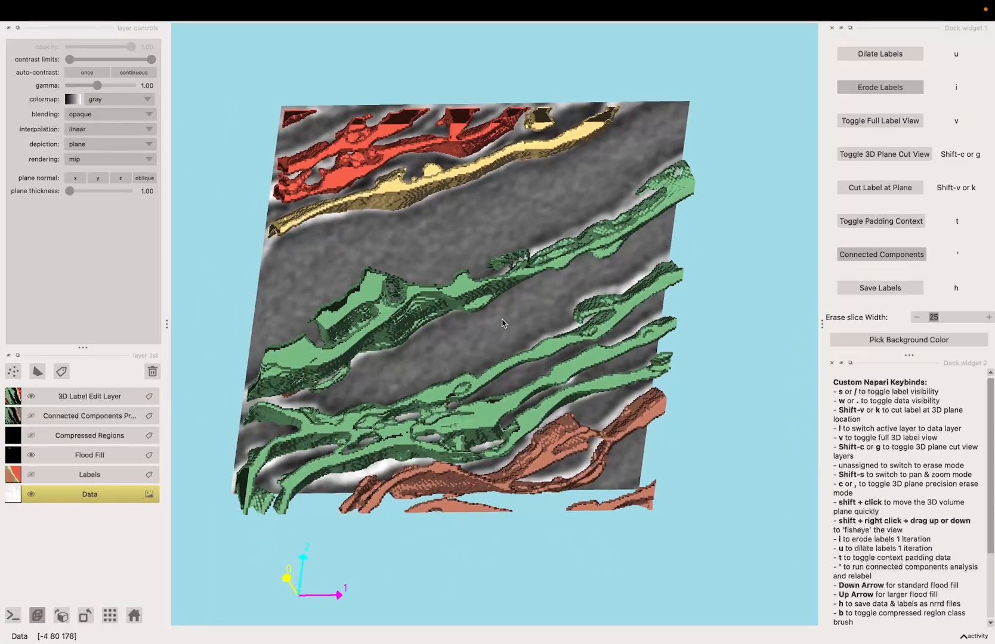
scroll(560, 332, up, 1)
scroll(560, 331, down, 2)
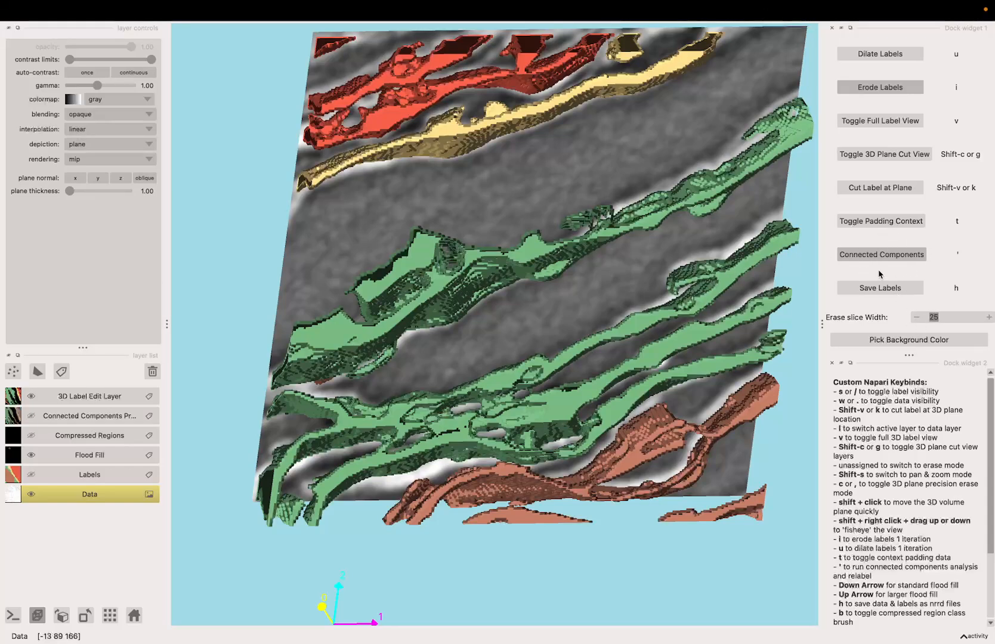
Save the data and labels as nrrd files, acknowledge the save message, and scroll through the keybind reference
click(880, 288)
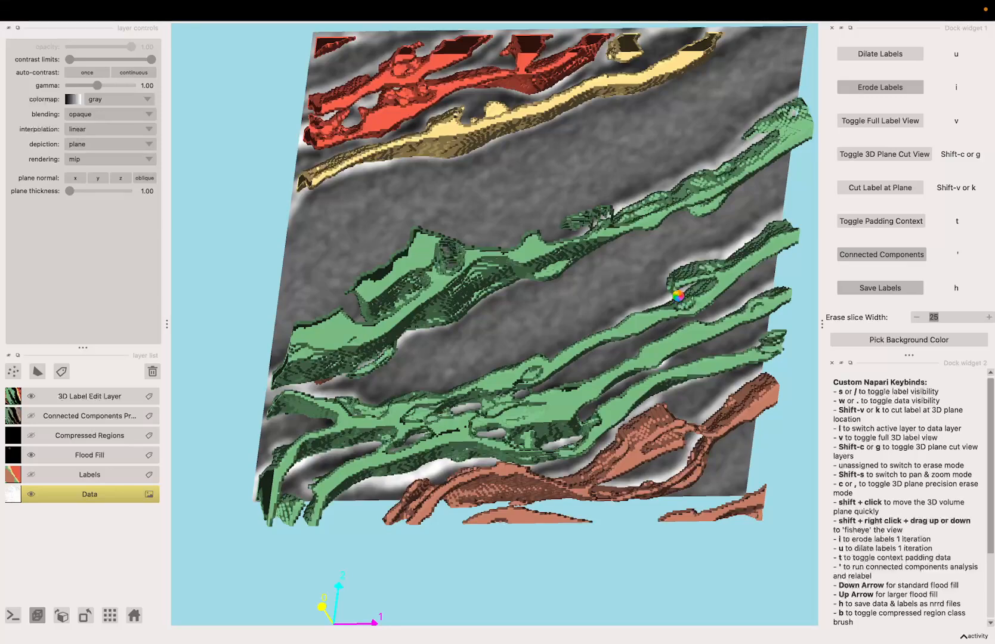
click(575, 347)
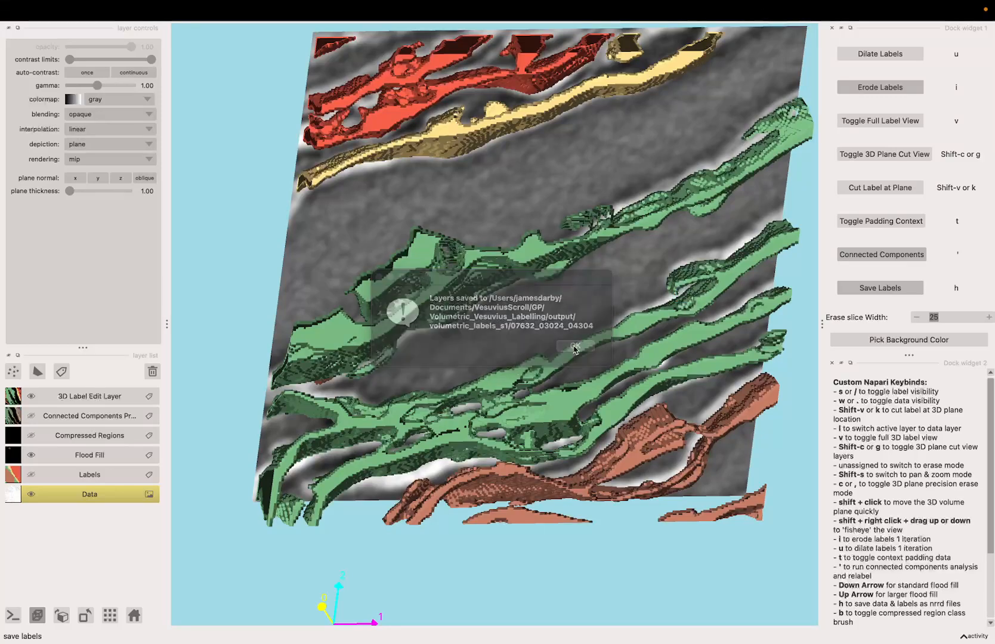
scroll(883, 457, down, 5)
scroll(911, 608, up, 5)
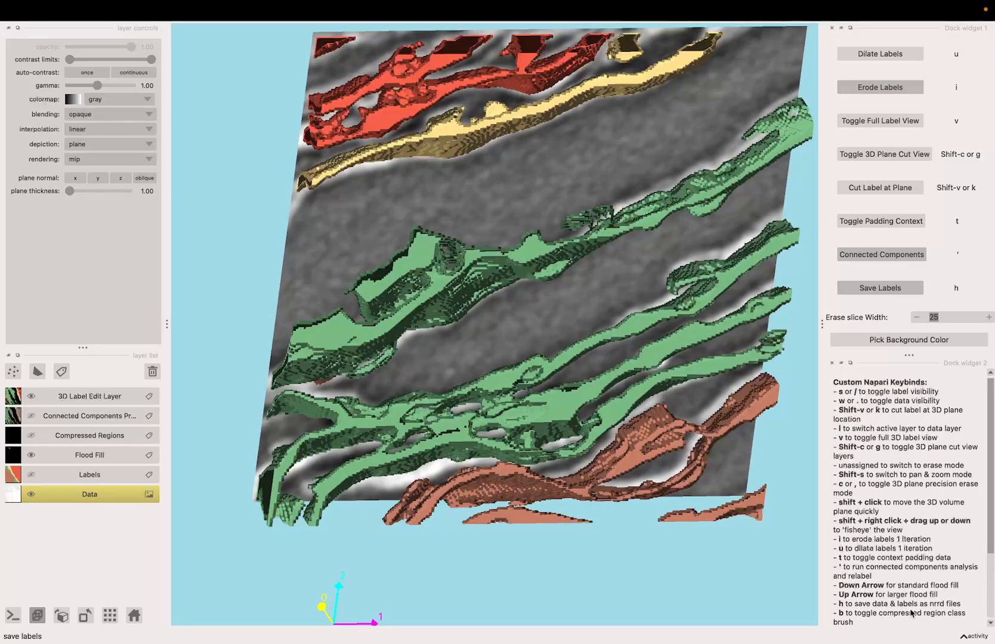
scroll(868, 501, down, 5)
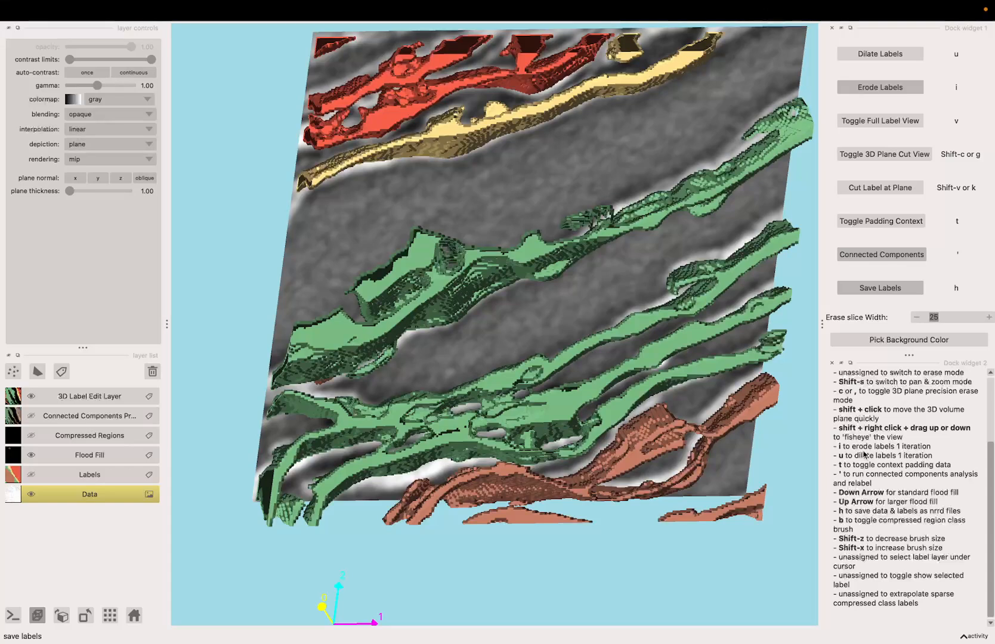
scroll(900, 495, up, 5)
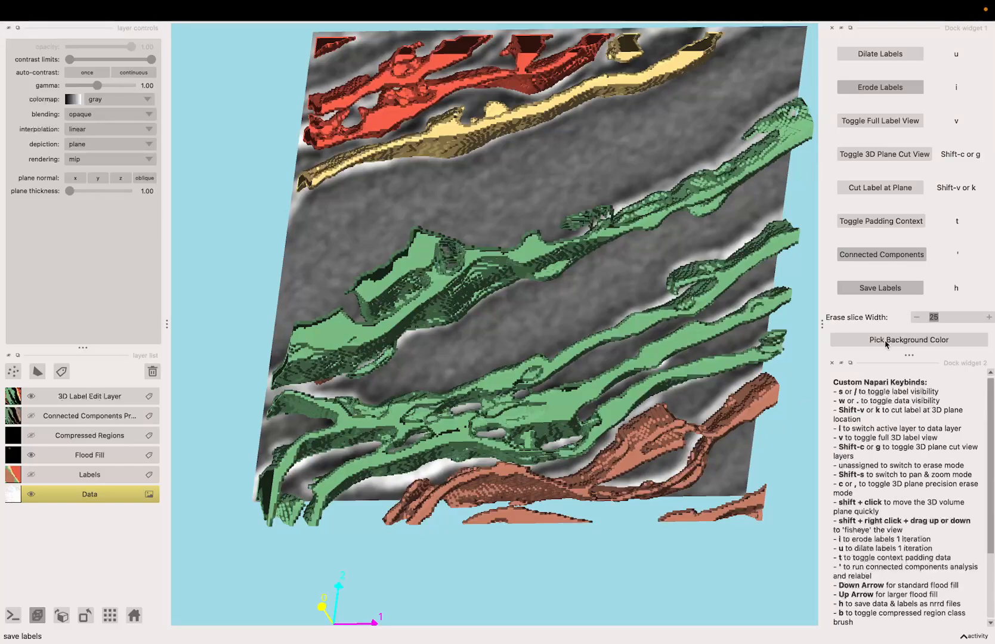
Try the Pick Background Color tool and close the notification that pops up
click(859, 336)
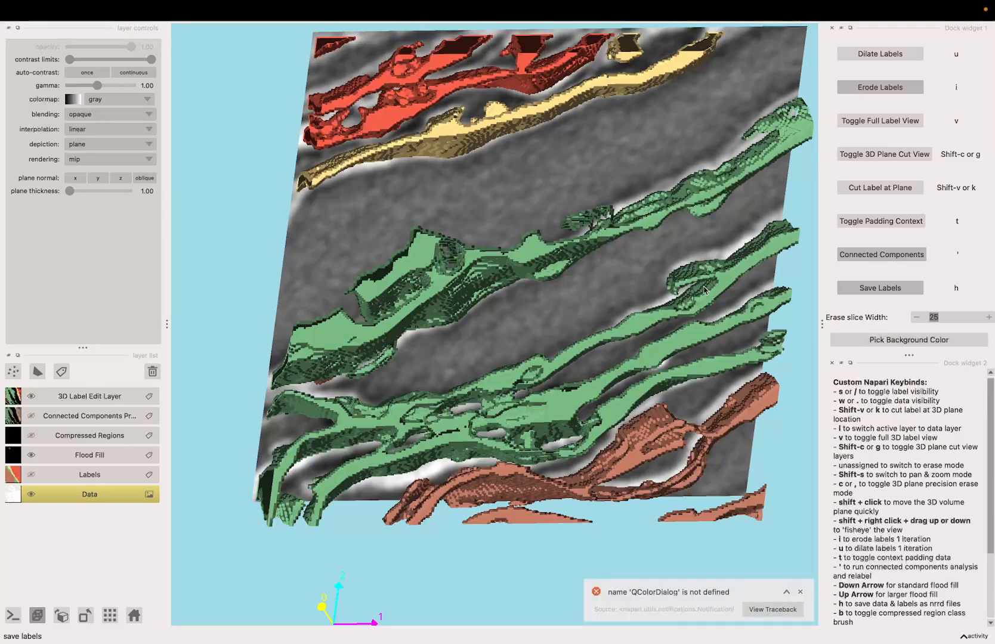
click(803, 595)
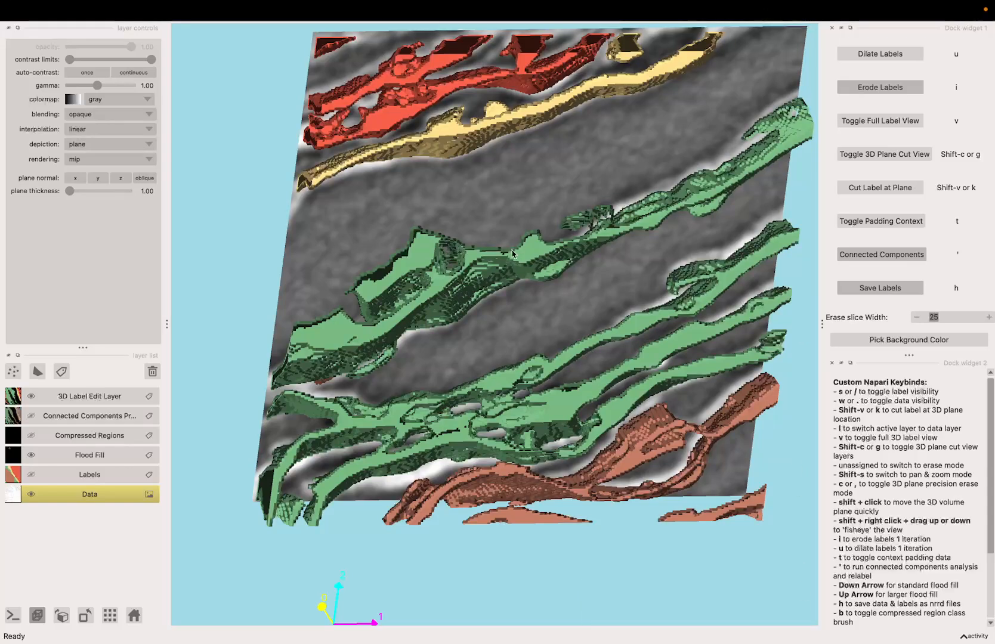